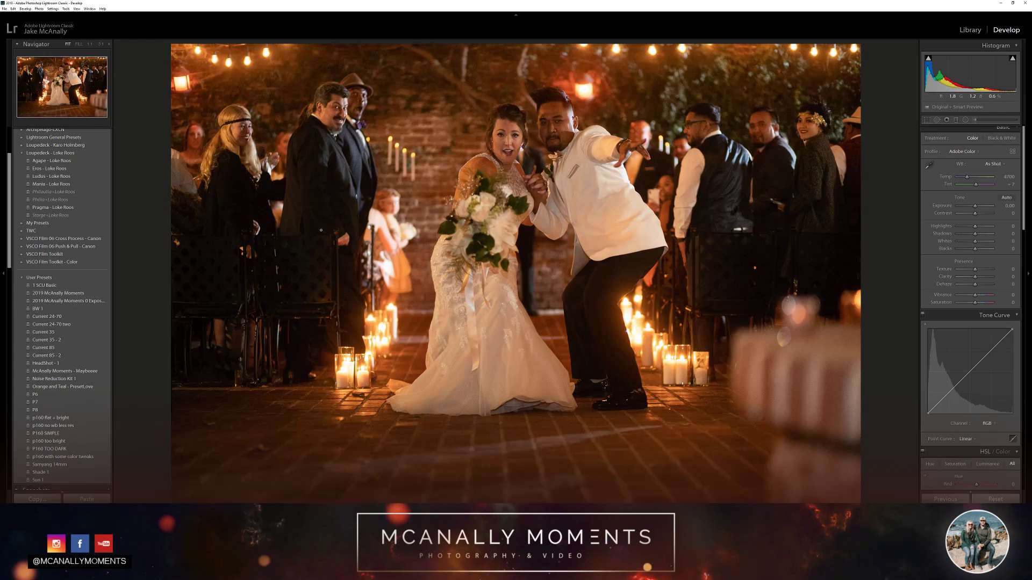
Examine the couple and the blurred background at high magnification for noise, ending on the full photo
{"action": "left_click", "coordinate": [499, 145]}
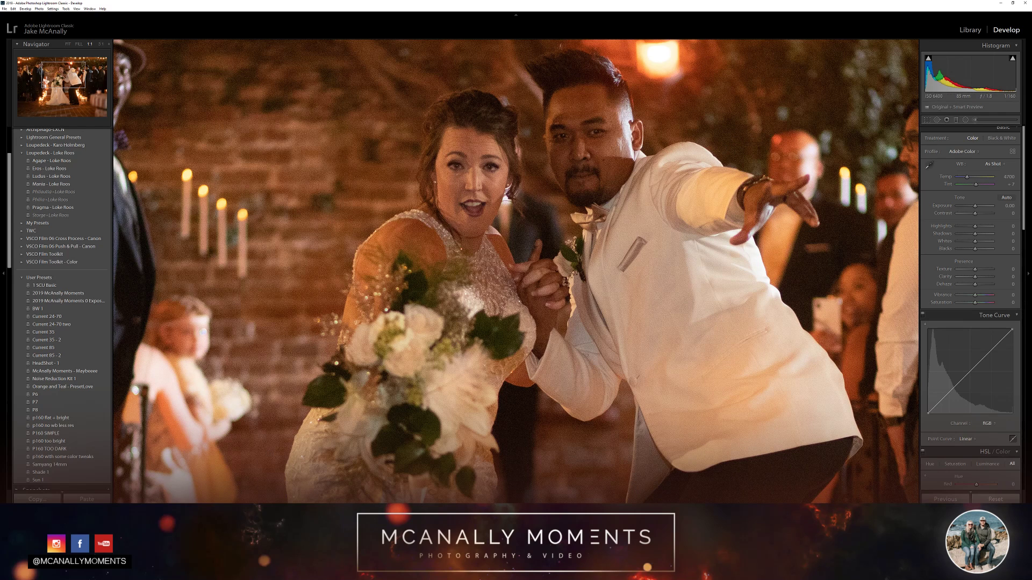
{"action": "key", "text": "alt+Tab"}
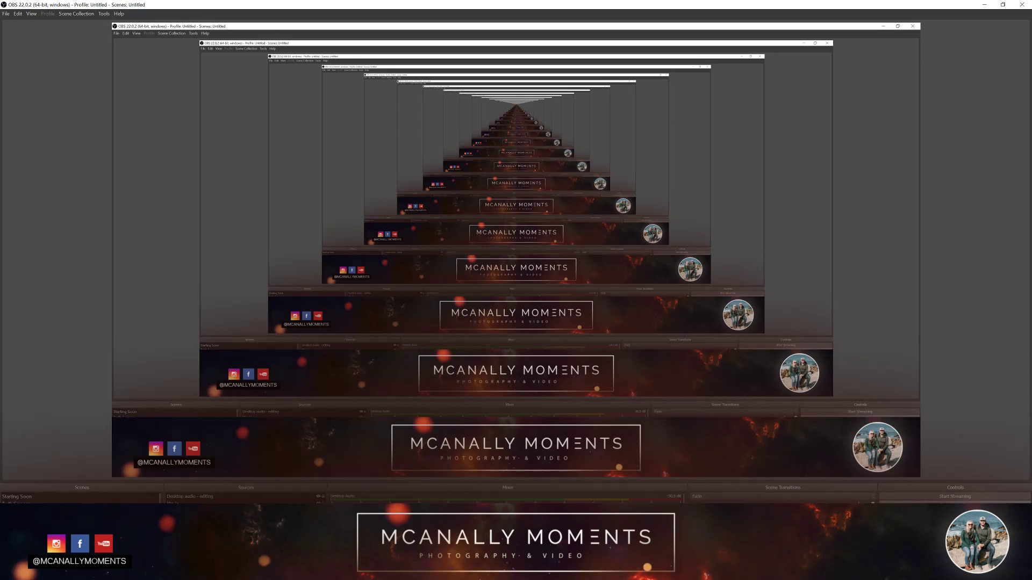
{"action": "left_click", "coordinate": [984, 3]}
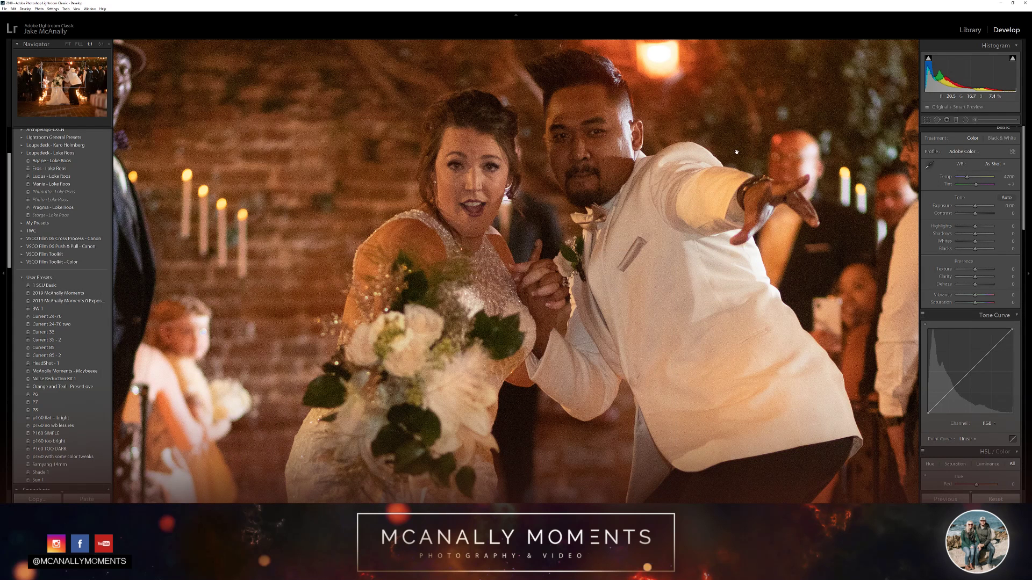
{"action": "key", "text": "ctrl+equal"}
{"action": "left_click_drag", "start_coordinate": [736, 152], "coordinate": [349, 401]}
{"action": "left_click_drag", "start_coordinate": [677, 141], "coordinate": [501, 260]}
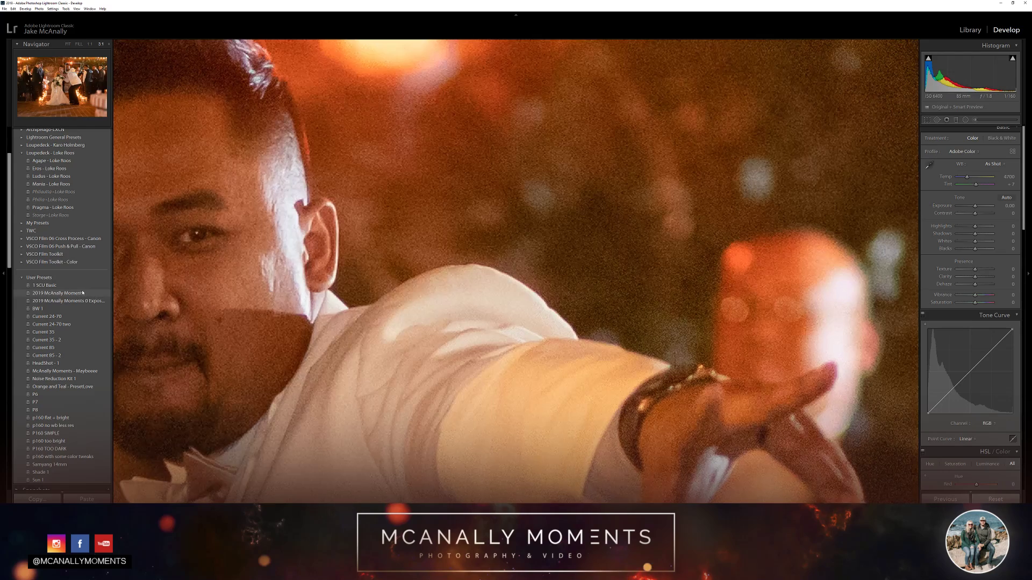
{"action": "key", "text": "z"}
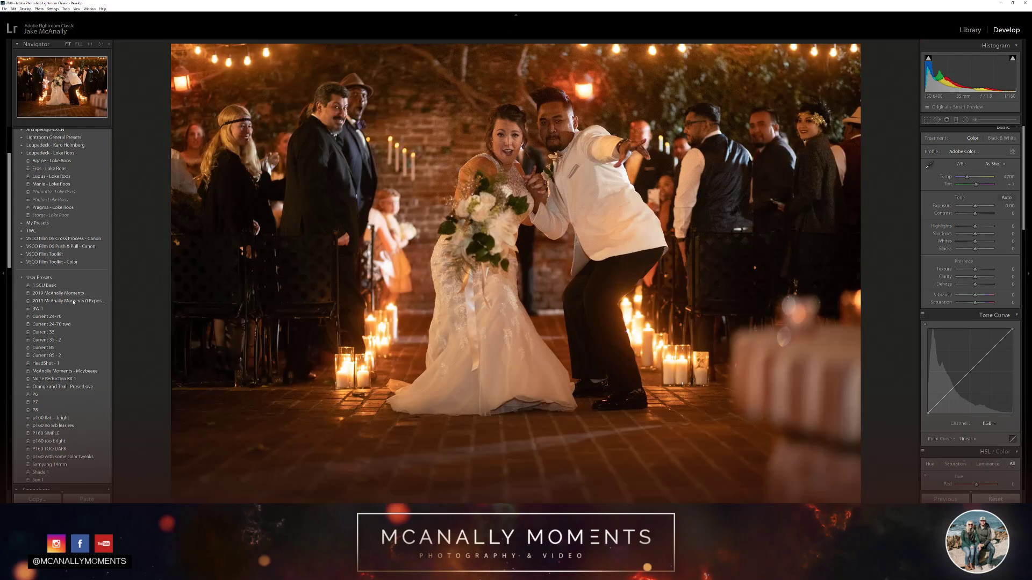
Apply the 2019 McAnally Moments preset and compare the photo with lens profile corrections off and on, leaving them enabled
{"action": "left_click", "coordinate": [74, 294]}
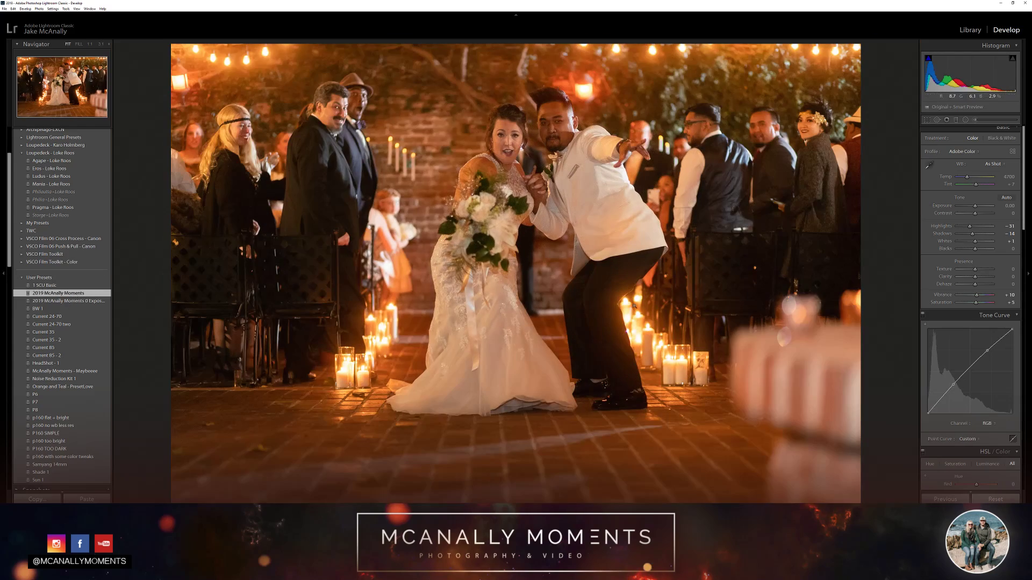
{"action": "scroll", "coordinate": [928, 303], "scroll_direction": "down", "scroll_amount": 15}
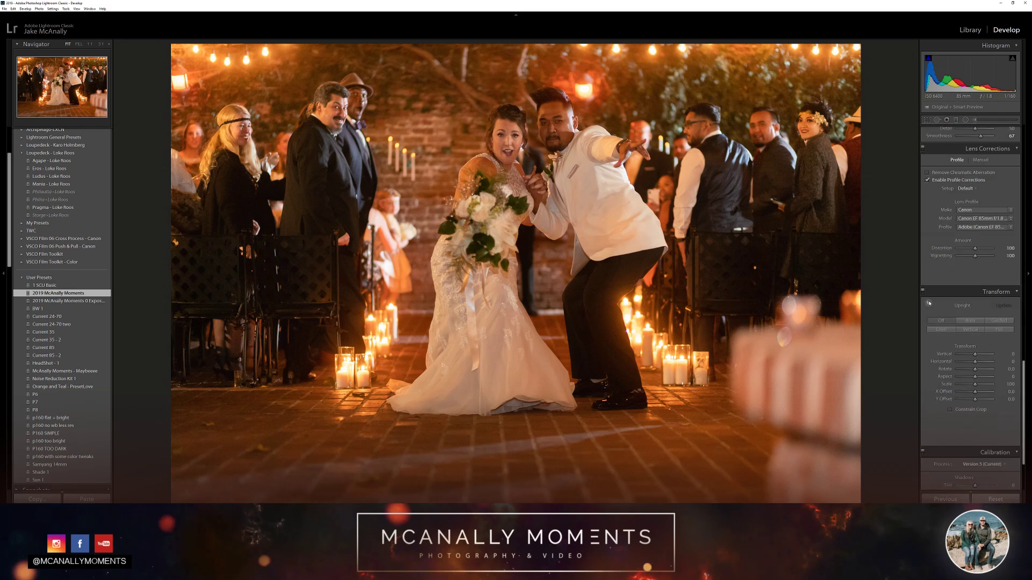
{"action": "scroll", "coordinate": [931, 305], "scroll_direction": "up", "scroll_amount": 2}
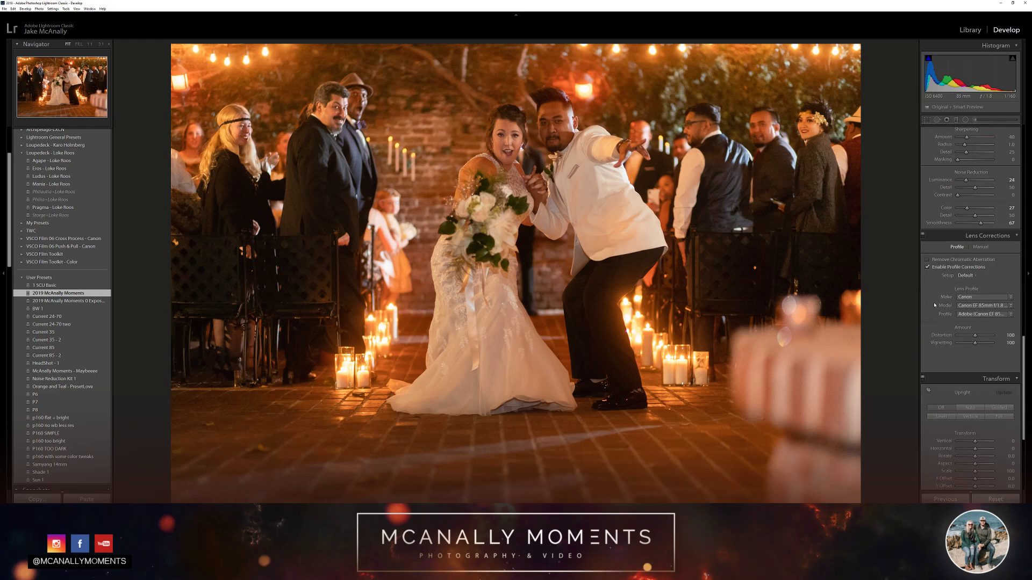
{"action": "left_click", "coordinate": [937, 267]}
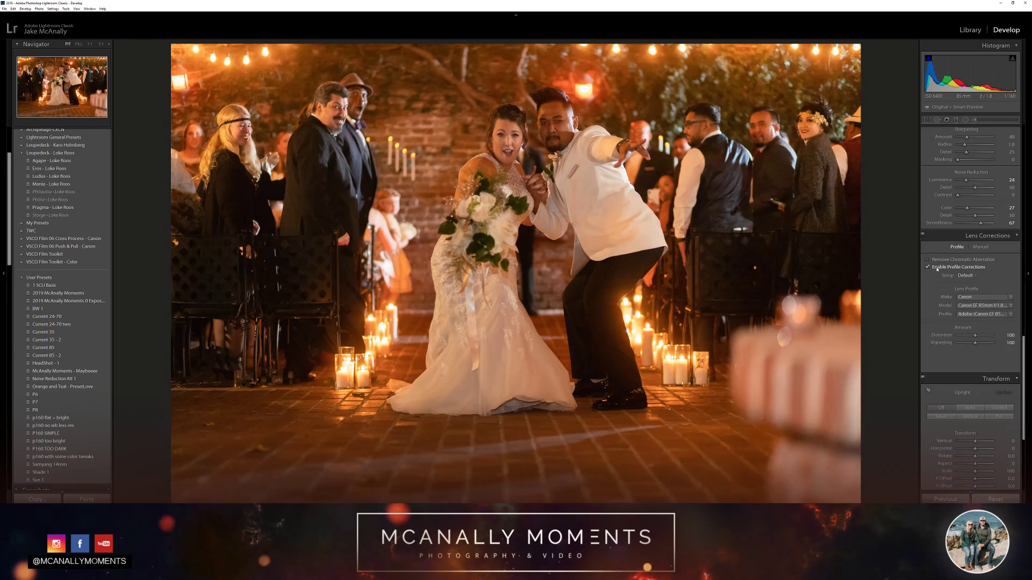
{"action": "left_click", "coordinate": [937, 267]}
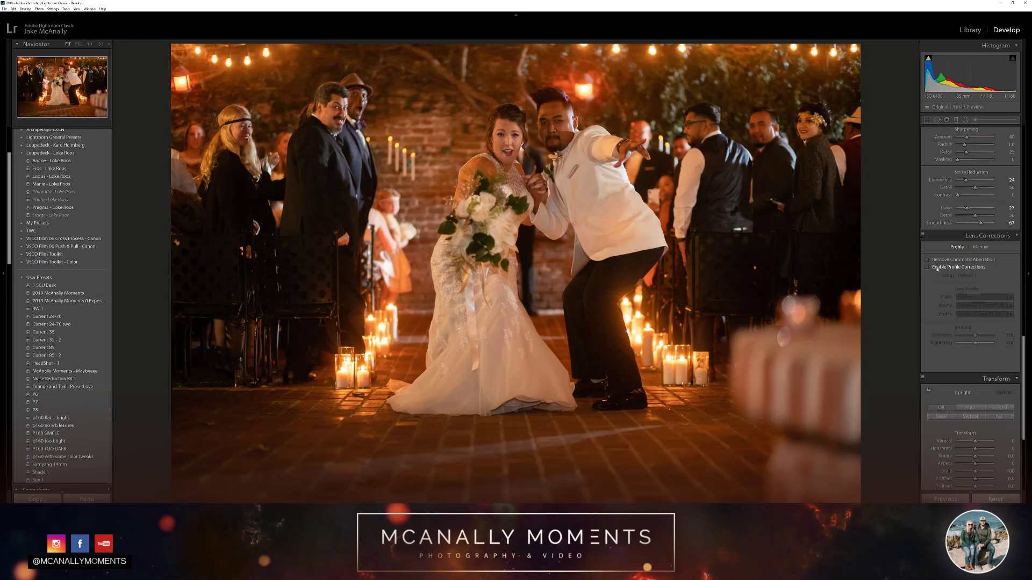
{"action": "left_click", "coordinate": [937, 267]}
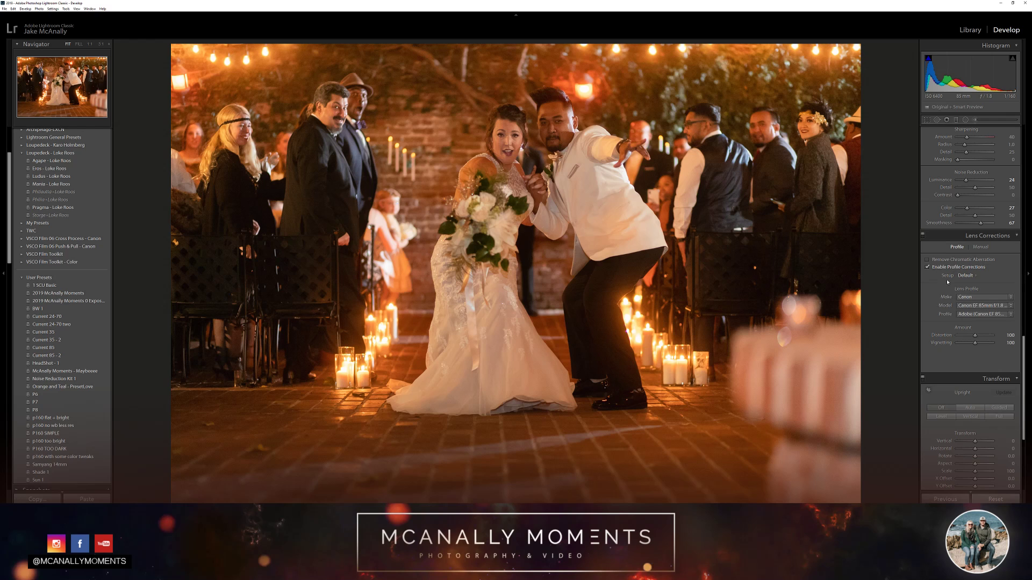
Review the preset's adjustments and compare the photo with its tone curve off and on
{"action": "scroll", "coordinate": [944, 282], "scroll_direction": "up", "scroll_amount": 3}
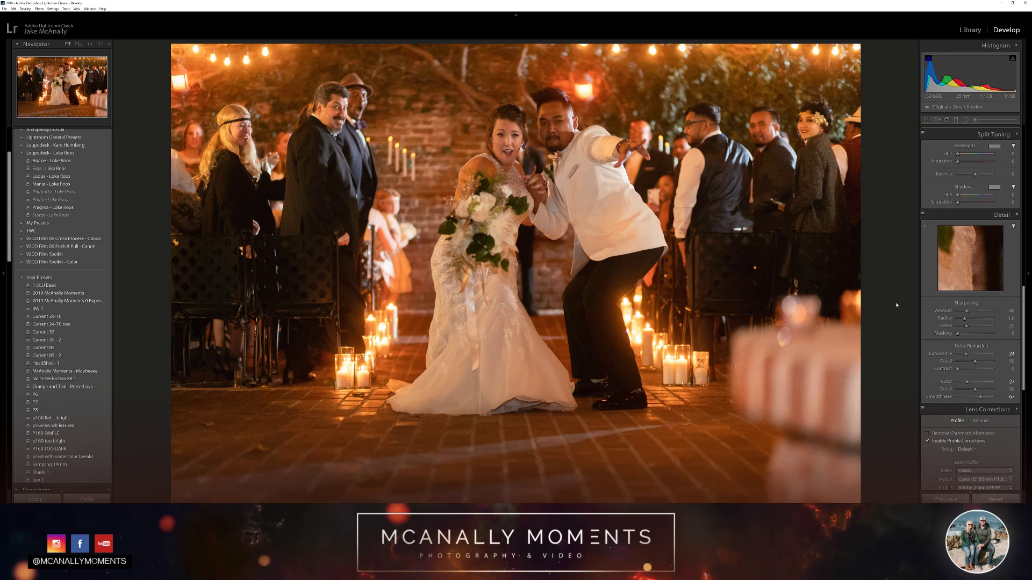
{"action": "scroll", "coordinate": [944, 340], "scroll_direction": "up", "scroll_amount": 3}
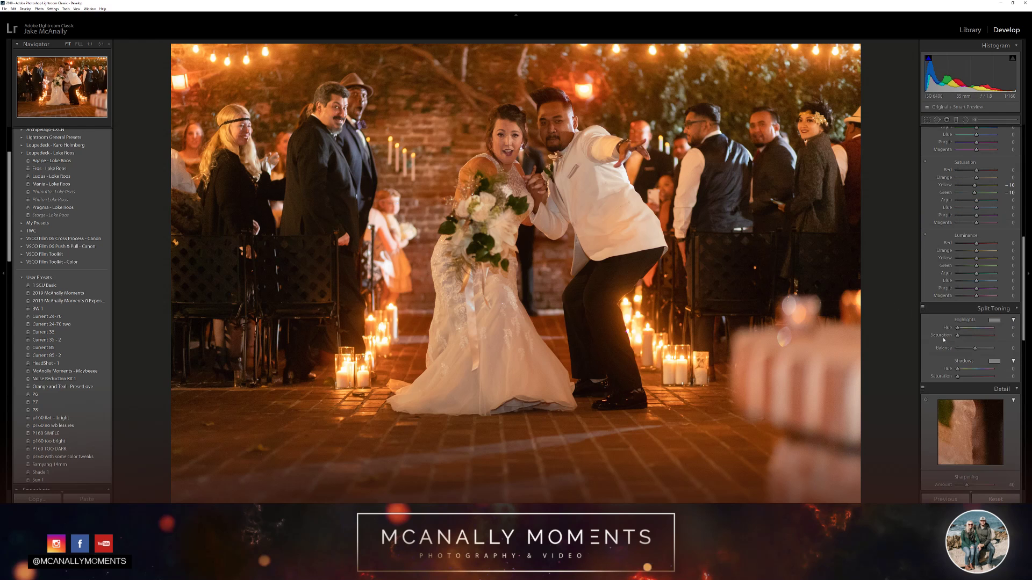
{"action": "scroll", "coordinate": [945, 341], "scroll_direction": "up", "scroll_amount": 2}
{"action": "scroll", "coordinate": [943, 340], "scroll_direction": "up", "scroll_amount": 6}
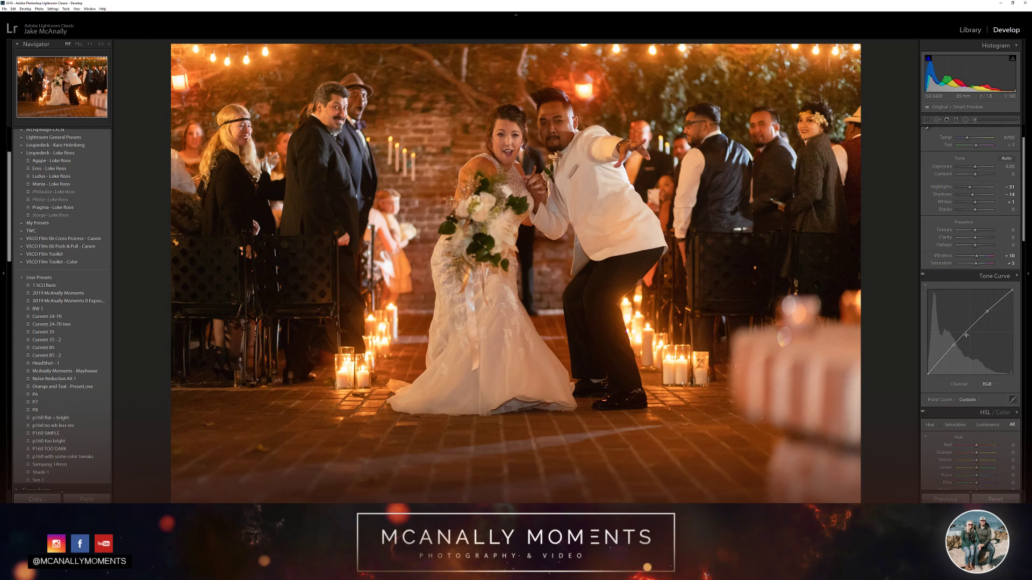
{"action": "left_click", "coordinate": [922, 276]}
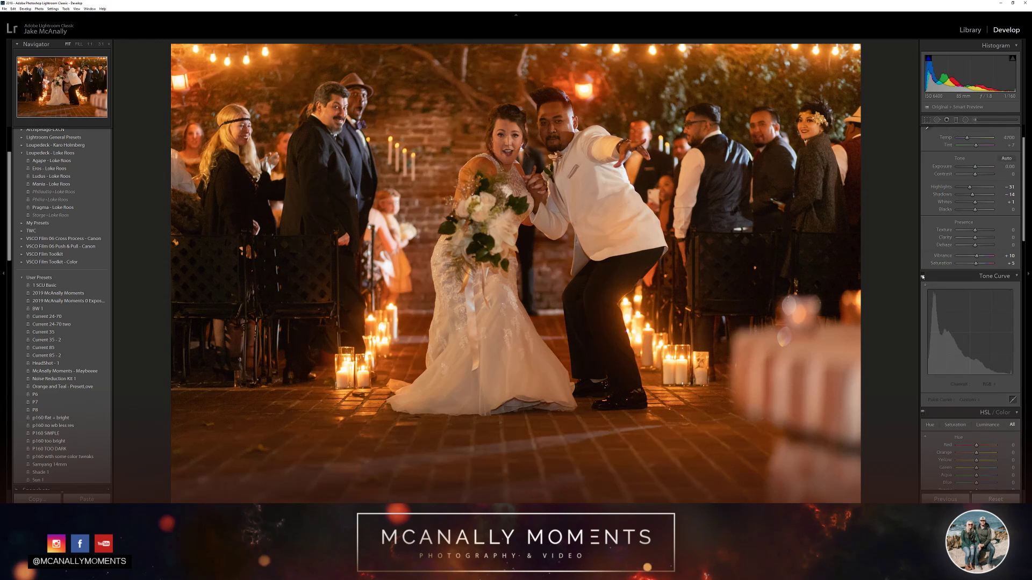
{"action": "left_click", "coordinate": [922, 276]}
{"action": "left_click", "coordinate": [922, 277]}
{"action": "left_click", "coordinate": [922, 276]}
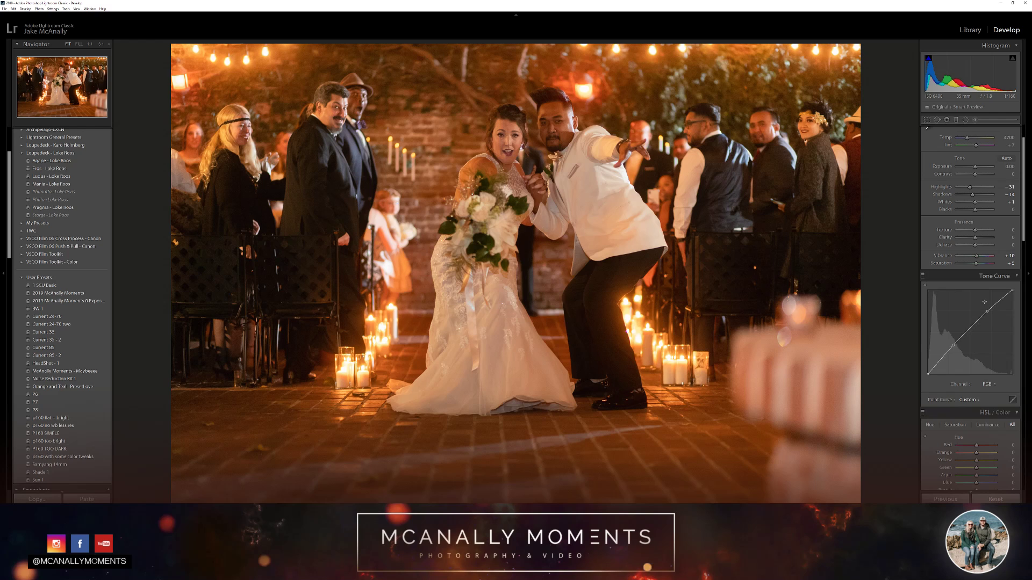
{"action": "scroll", "coordinate": [960, 216], "scroll_direction": "up", "scroll_amount": 2}
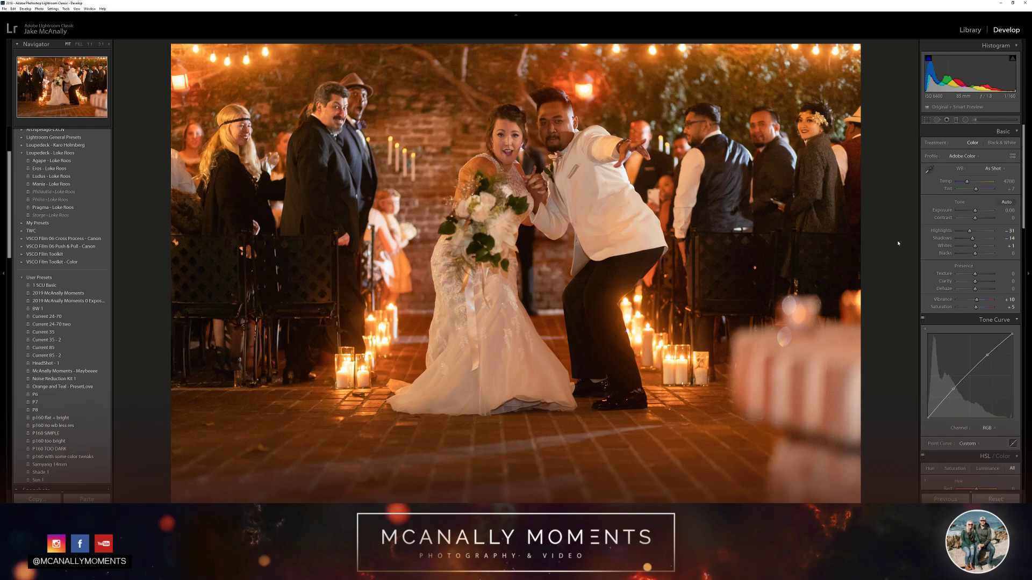
Try different exposure levels on the photo, brightening it up to +1.85
{"action": "key", "text": "equal"}
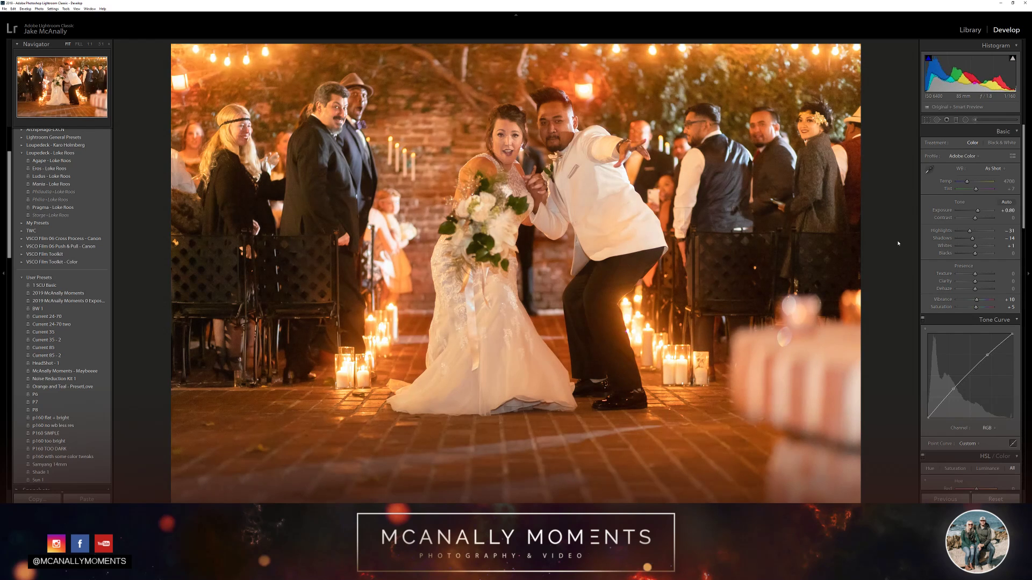
{"action": "key", "text": "equal"}
{"action": "key", "text": "minus"}
{"action": "key", "text": "equal"}
{"action": "key", "text": "minus"}
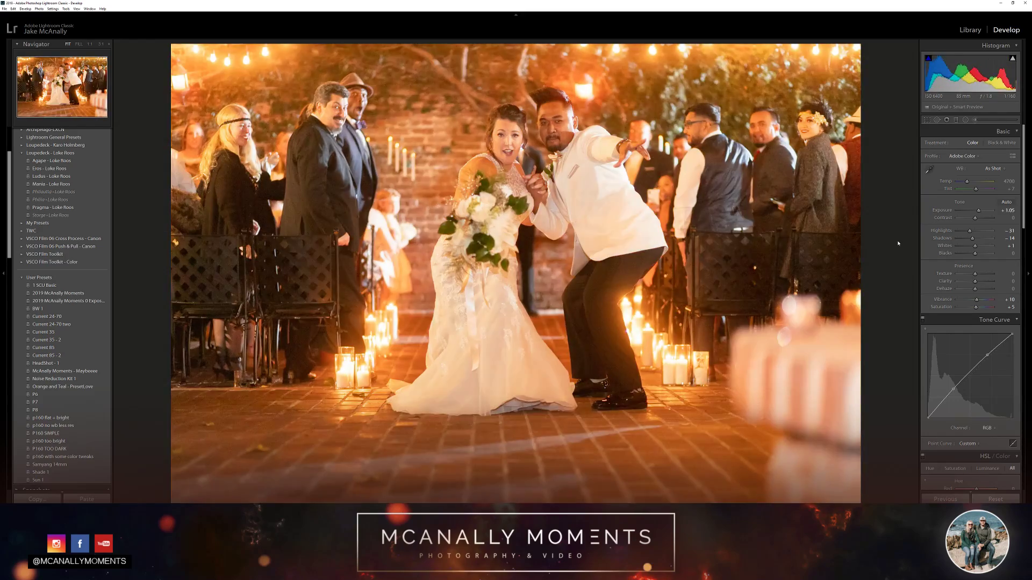
{"action": "key", "text": "equal"}
{"action": "key", "text": "minus"}
{"action": "key", "text": "equal"}
{"action": "key", "text": "minus"}
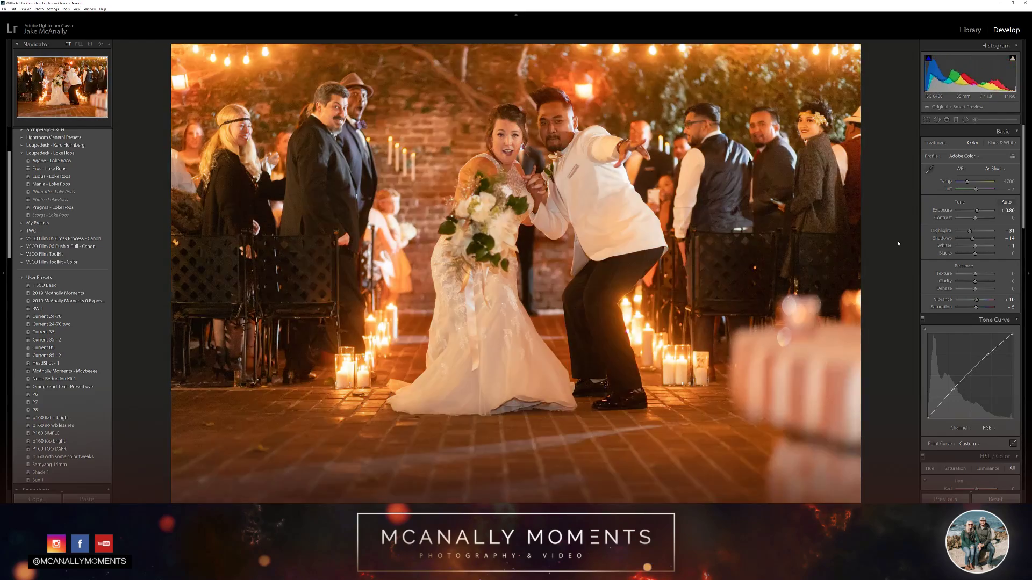
{"action": "key", "text": "equal"}
{"action": "key", "text": "equal"}
{"action": "key", "text": "equal"}
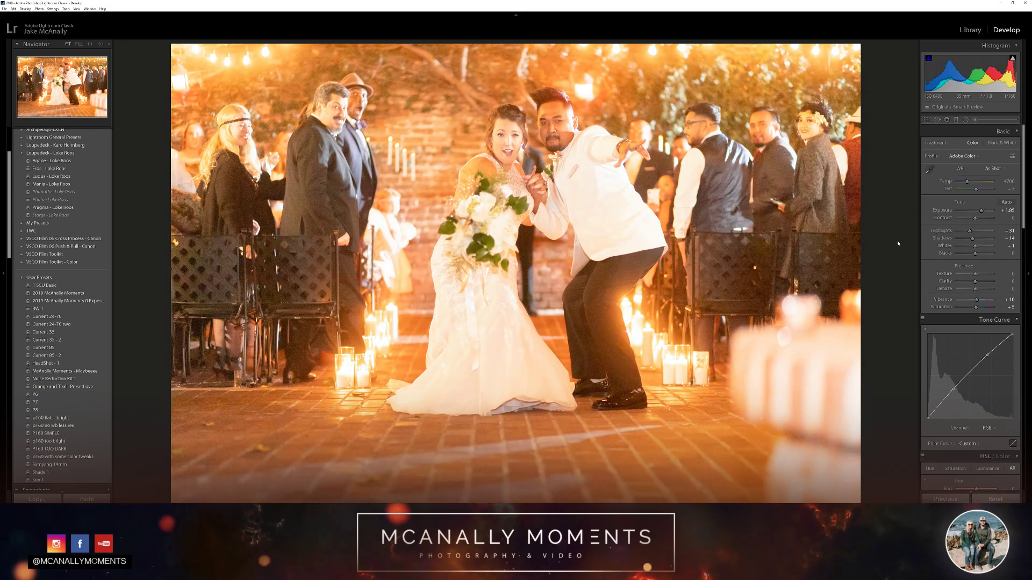
Cool the white balance to a temperature of 3722 and set the tint to 0
{"action": "key", "text": "minus"}
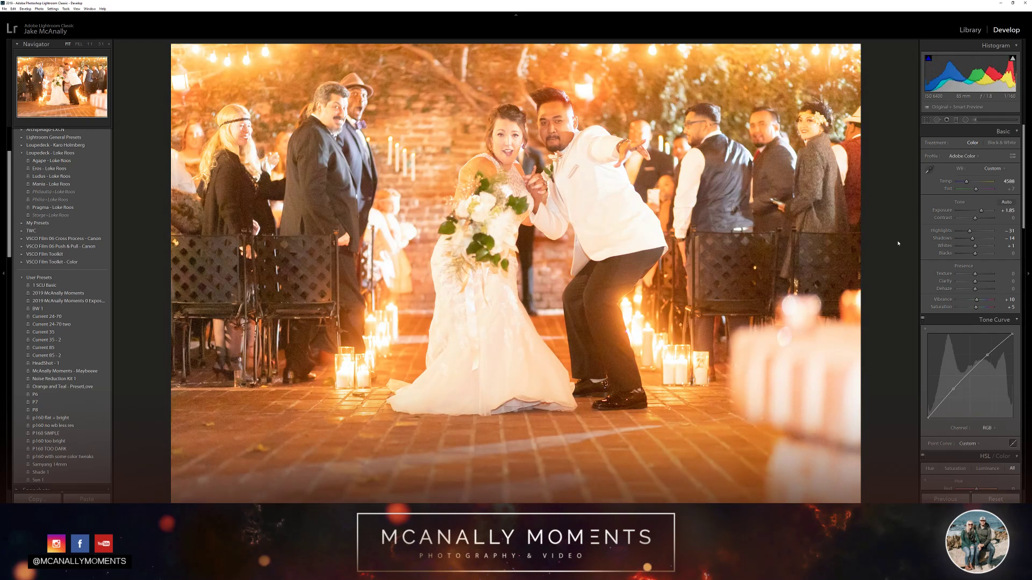
{"action": "key", "text": "minus"}
{"action": "key", "text": "minus"}
{"action": "key", "text": "minus"}
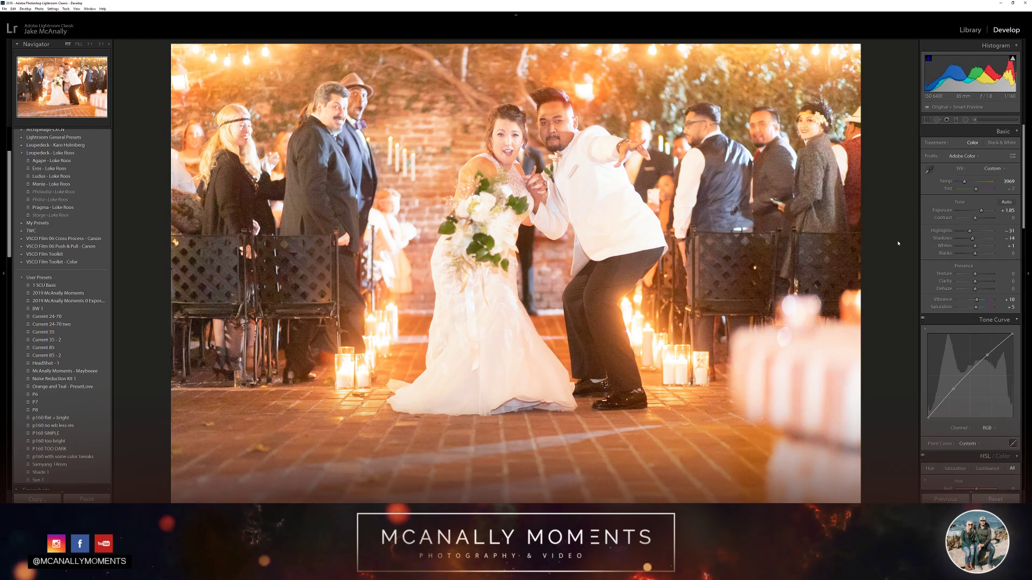
{"action": "key", "text": "minus"}
{"action": "key", "text": "minus"}
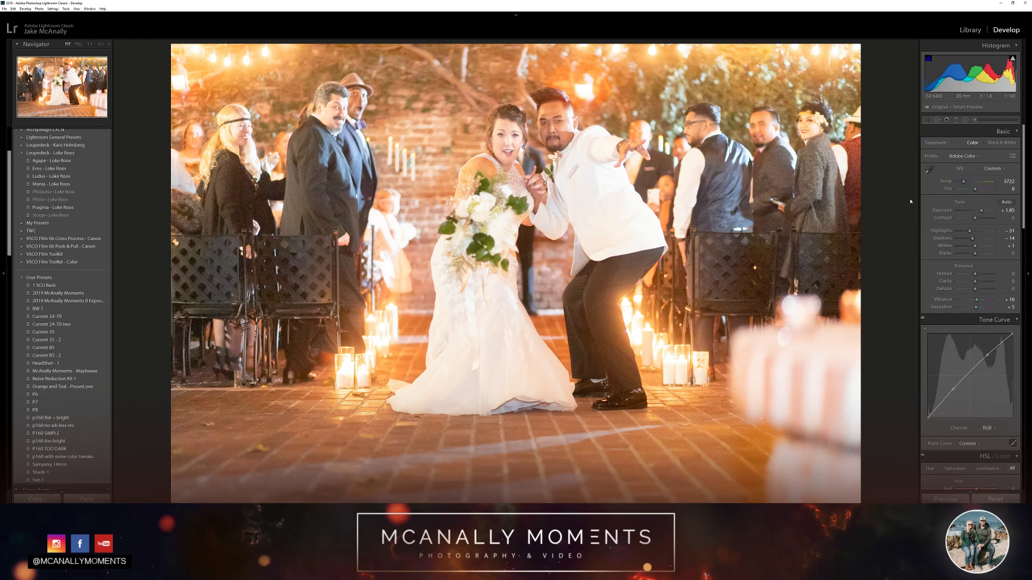
Compare the photo with and without the tint change by undoing and redoing it
{"action": "key", "text": "ctrl+z"}
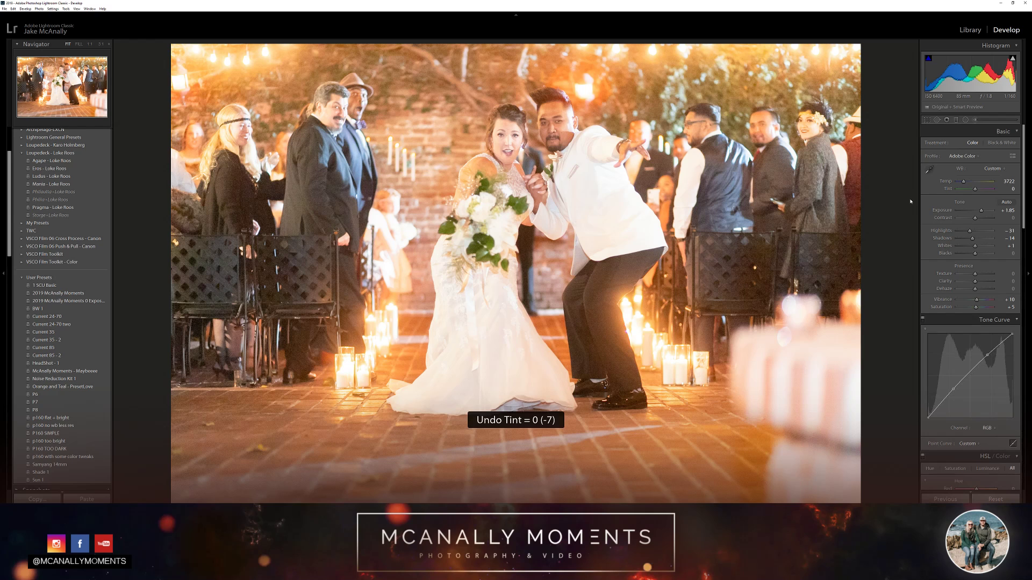
{"action": "key", "text": "ctrl+y"}
{"action": "key", "text": "ctrl+z"}
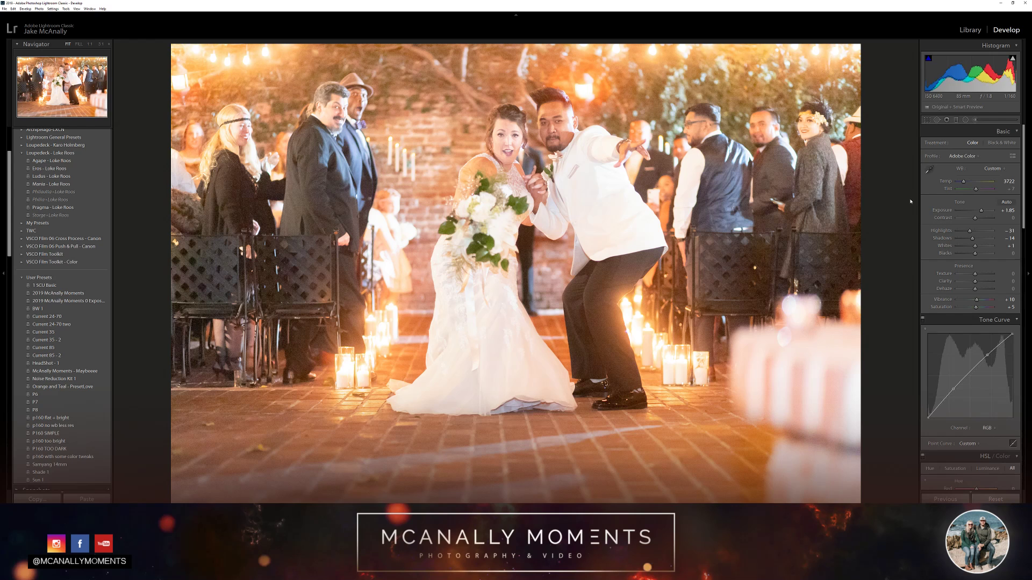
{"action": "key", "text": "ctrl+y"}
Try a cooler white balance of 3272, and settle the temperature at 3518
{"action": "key", "text": "minus"}
{"action": "key", "text": "minus"}
{"action": "key", "text": "minus"}
{"action": "key", "text": "minus"}
{"action": "key", "text": "minus"}
{"action": "key", "text": "minus"}
{"action": "key", "text": "minus"}
{"action": "key", "text": "minus"}
{"action": "key", "text": "minus"}
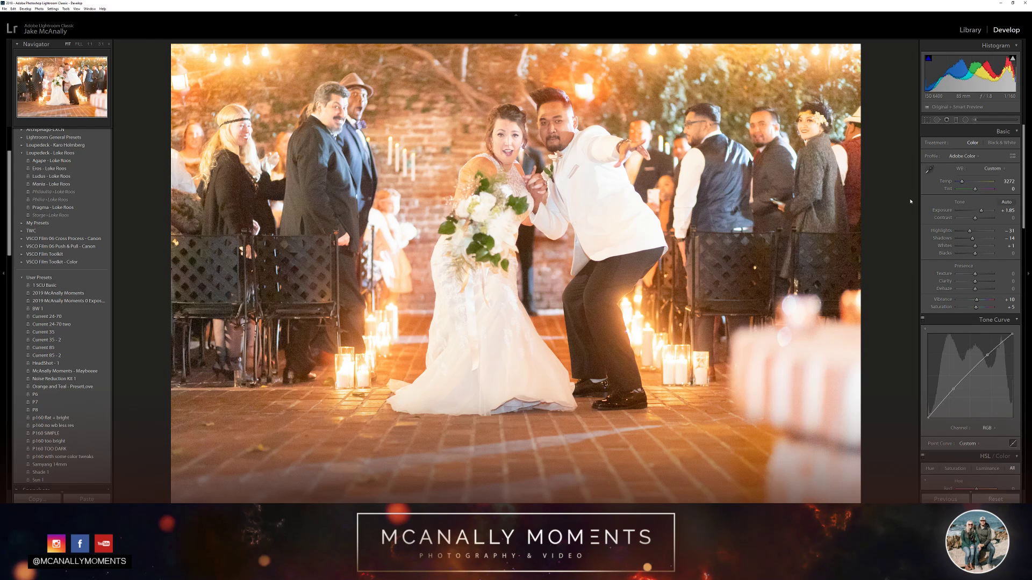
{"action": "key", "text": "plus"}
{"action": "key", "text": "plus"}
{"action": "key", "text": "plus"}
{"action": "key", "text": "plus"}
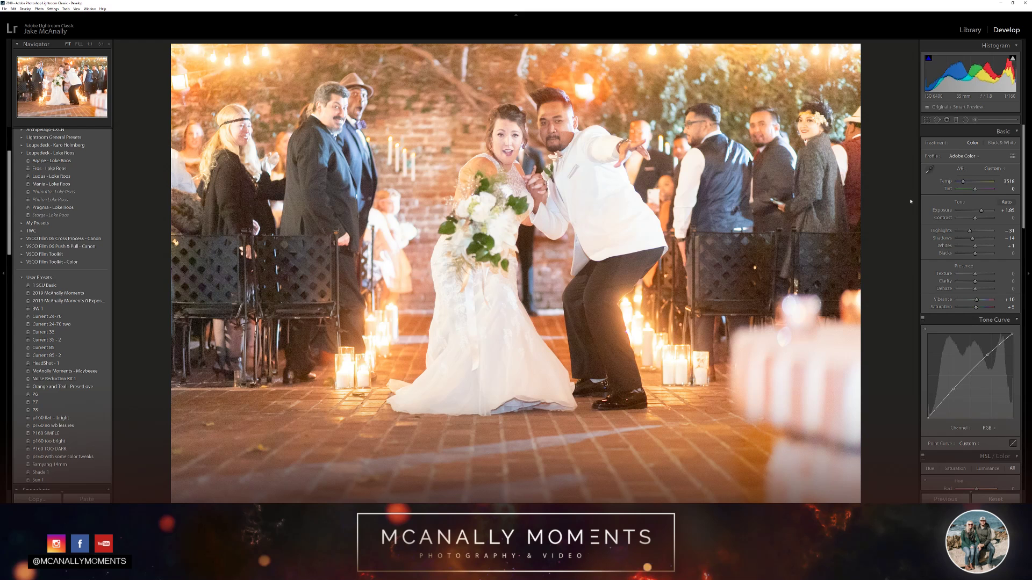
Reset the exposure to zero and brighten it to +0.85
{"action": "key", "text": "ctrl+z"}
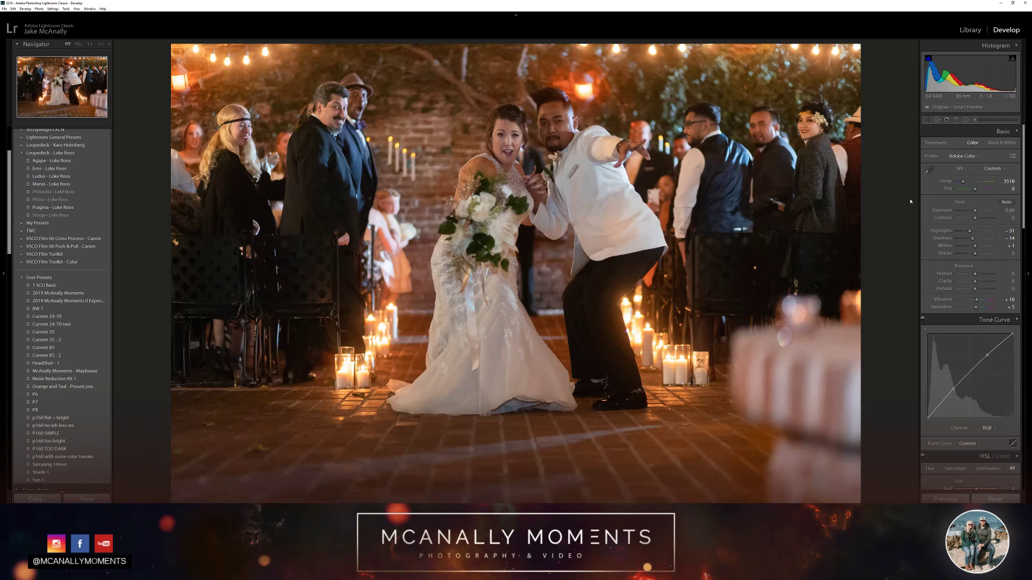
{"action": "key", "text": "plus"}
{"action": "key", "text": "plus"}
{"action": "key", "text": "plus"}
{"action": "key", "text": "plus"}
{"action": "key", "text": "plus"}
{"action": "key", "text": "plus"}
{"action": "key", "text": "plus"}
{"action": "key", "text": "plus"}
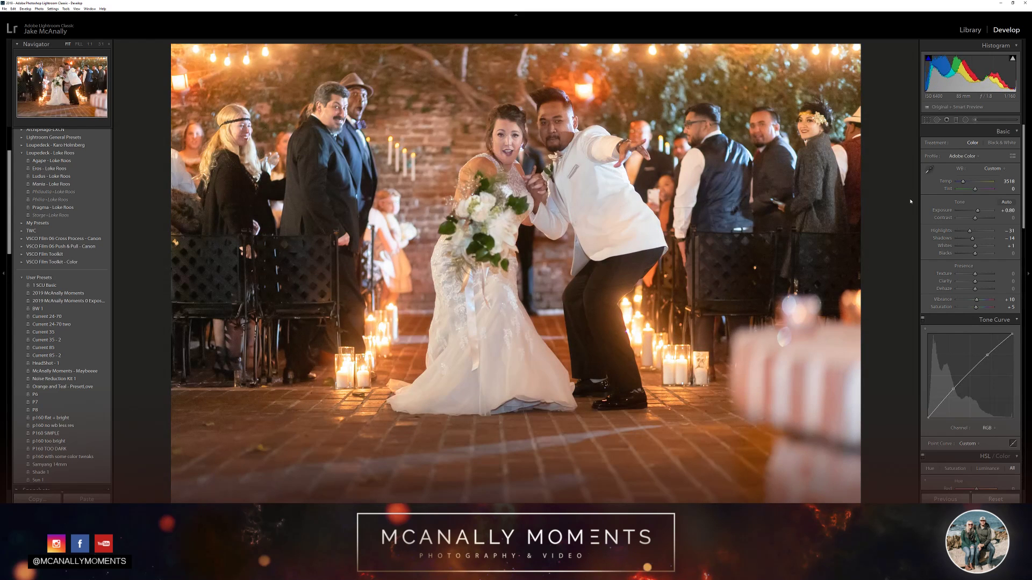
{"action": "key", "text": "plus"}
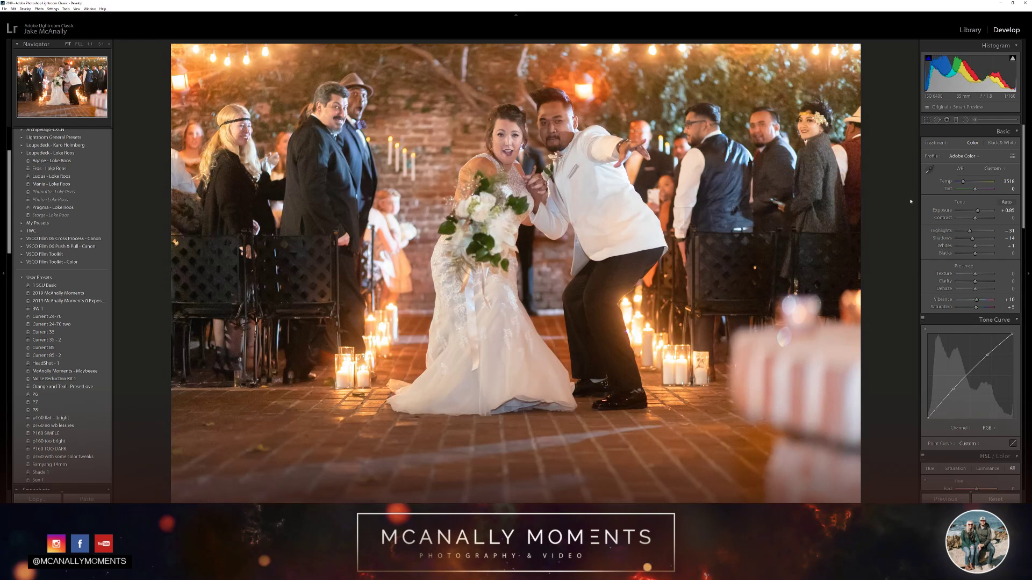
Compare the edit with the unedited photo and warm the white balance temperature to 3662
{"action": "key", "text": "backslash"}
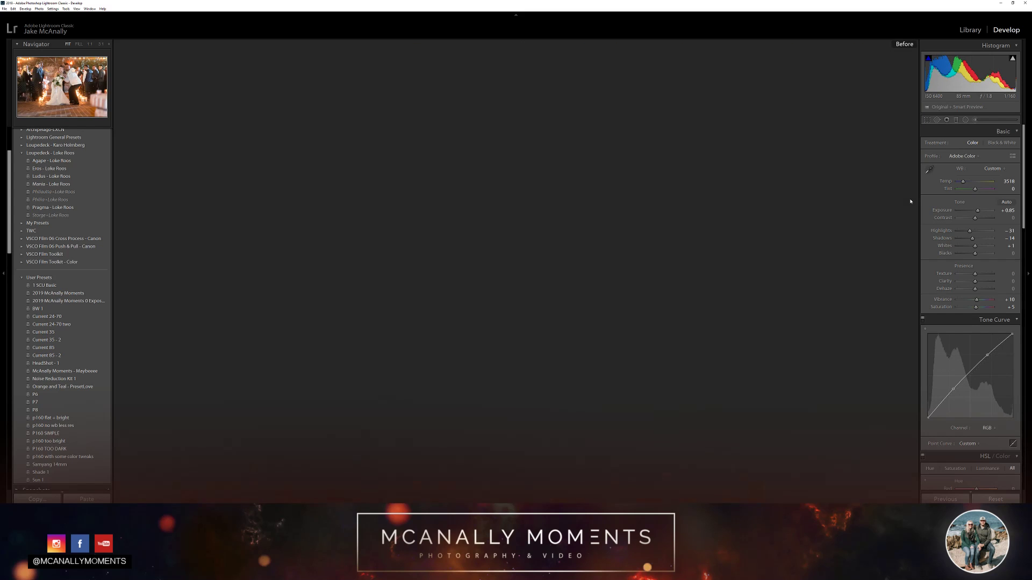
{"action": "key", "text": "backslash"}
{"action": "key", "text": "backslash"}
{"action": "key", "text": "backslash"}
{"action": "key", "text": "backslash"}
{"action": "key", "text": "backslash"}
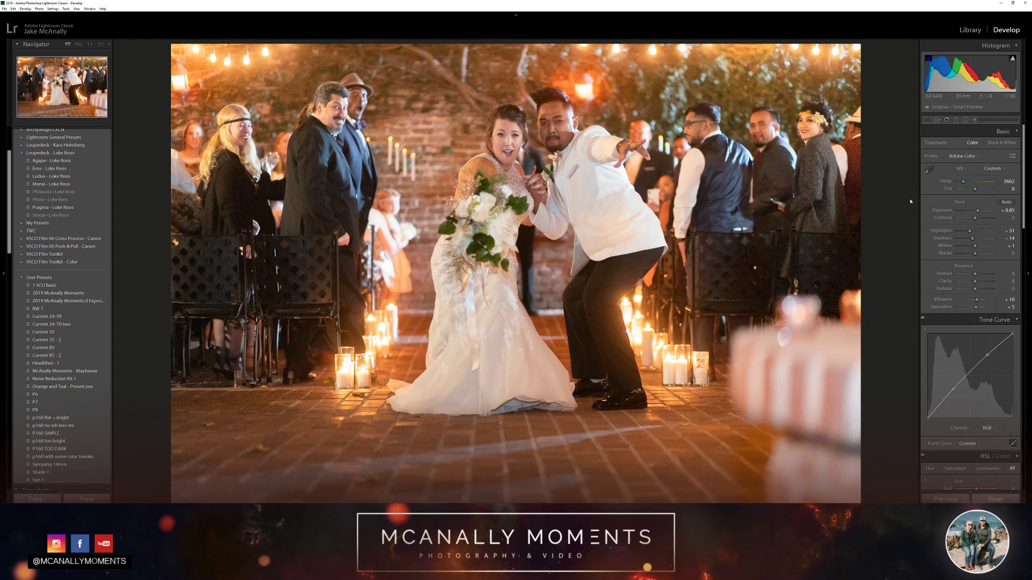
{"action": "key", "text": "backslash"}
{"action": "key", "text": "backslash"}
{"action": "key", "text": "backslash"}
{"action": "key", "text": "backslash"}
Raise the highlights to +25
{"action": "key", "text": "ctrl+z"}
{"action": "key", "text": "equal"}
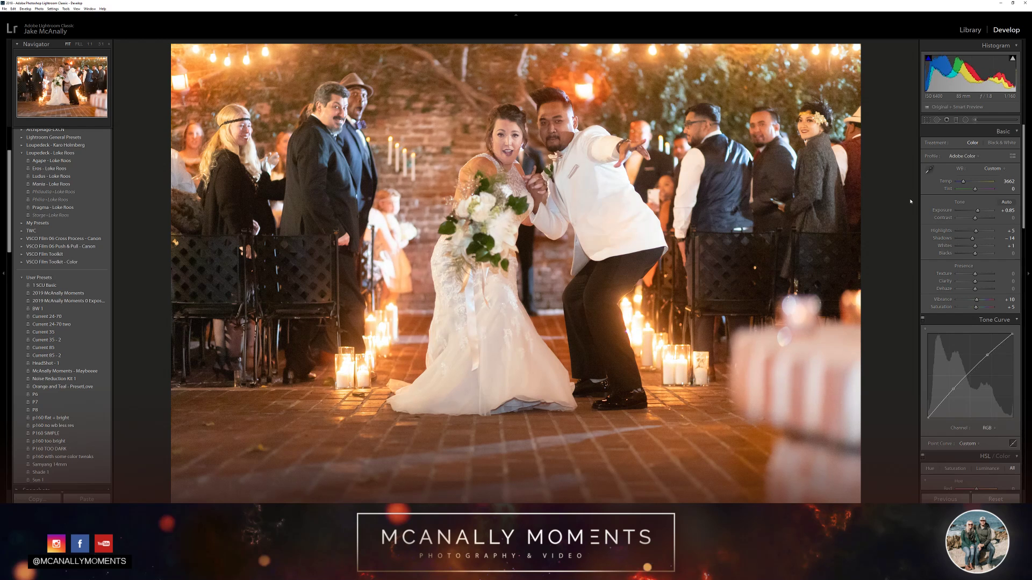
{"action": "key", "text": "equal"}
{"action": "key", "text": "equal"}
{"action": "key", "text": "equal"}
{"action": "key", "text": "equal"}
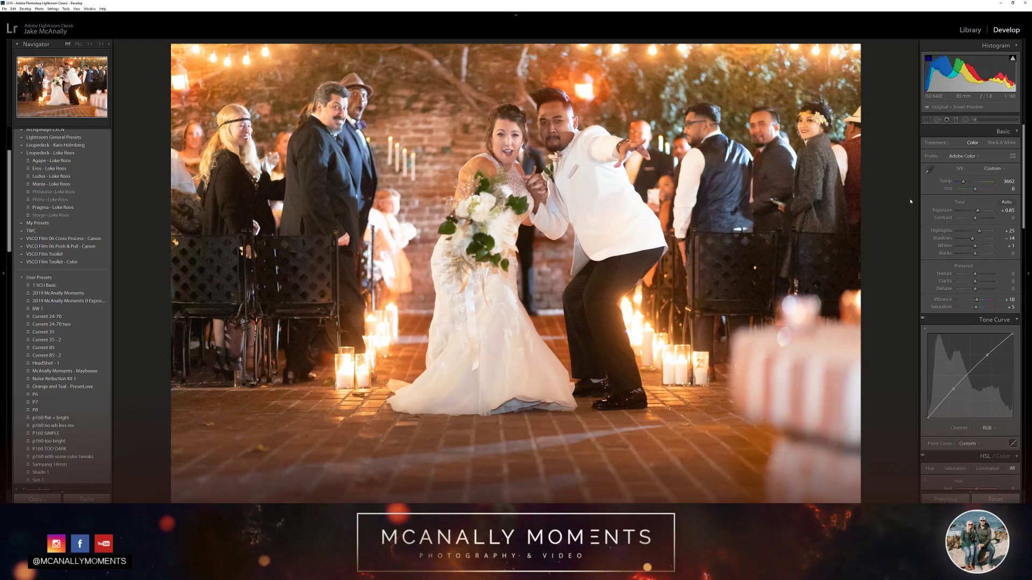
Lift the shadows and raise the whites to +47
{"action": "key", "text": "equal"}
{"action": "key", "text": "equal"}
{"action": "key", "text": "equal"}
{"action": "key", "text": "equal"}
{"action": "key", "text": "equal"}
{"action": "key", "text": "equal"}
{"action": "key", "text": "equal"}
{"action": "key", "text": "equal"}
{"action": "key", "text": "equal"}
{"action": "key", "text": "equal"}
{"action": "key", "text": "equal"}
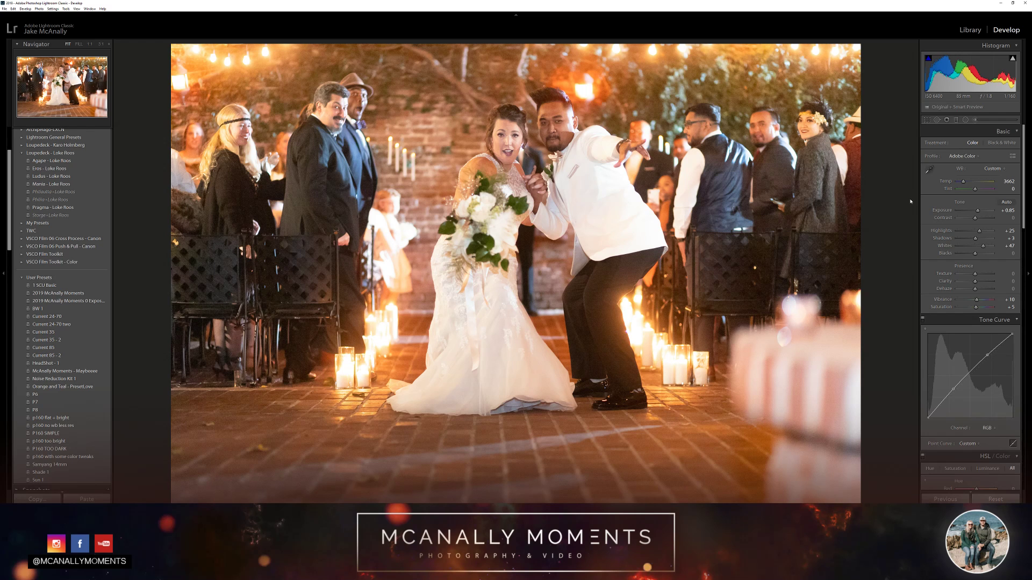
Lower the blacks to -26
{"action": "key", "text": "minus"}
{"action": "key", "text": "minus"}
{"action": "key", "text": "minus"}
{"action": "key", "text": "minus"}
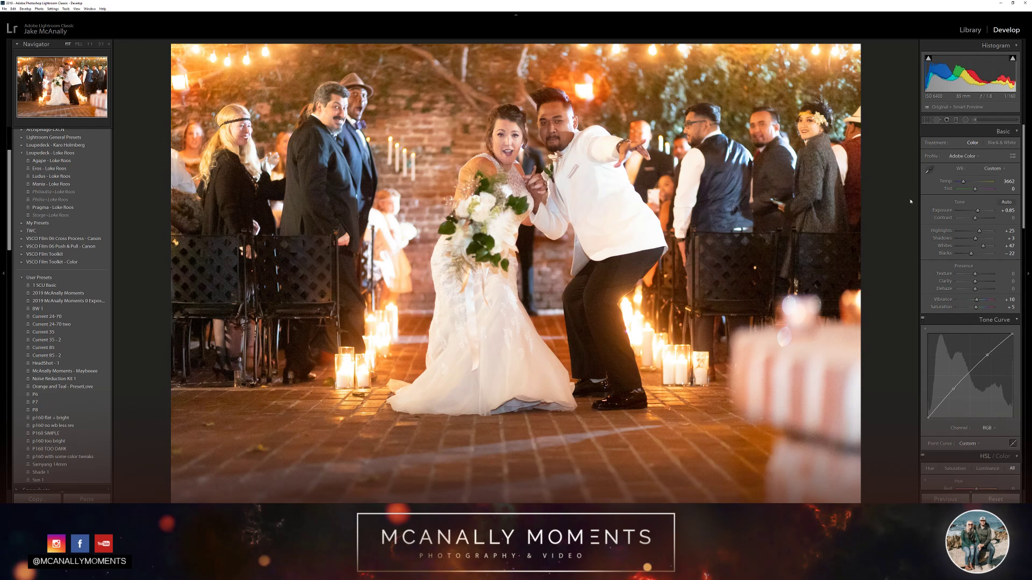
{"action": "key", "text": "minus"}
{"action": "key", "text": "minus"}
{"action": "key", "text": "minus"}
{"action": "key", "text": "minus"}
{"action": "key", "text": "minus"}
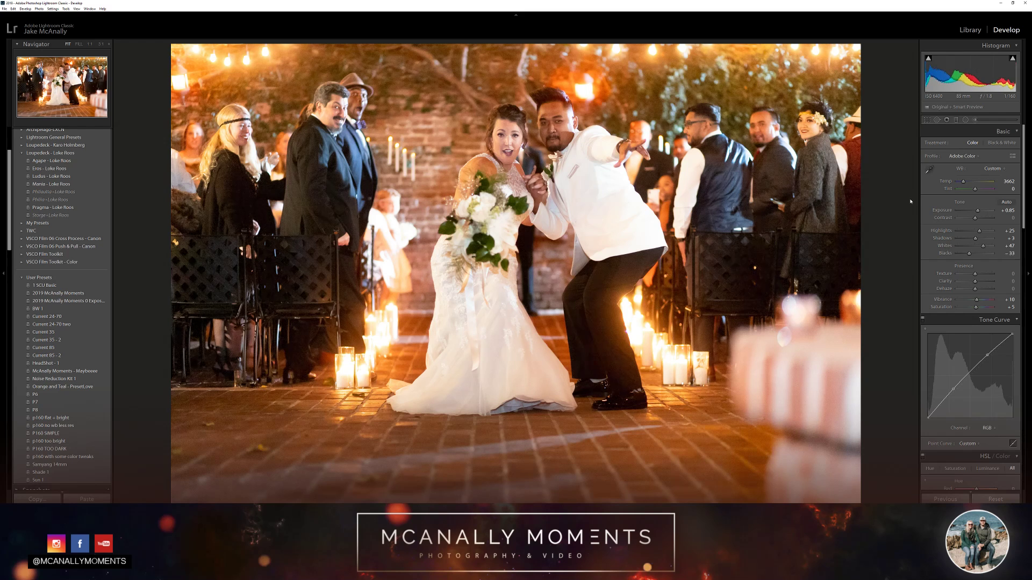
{"action": "key", "text": "plus"}
{"action": "key", "text": "plus"}
{"action": "key", "text": "plus"}
{"action": "key", "text": "plus"}
{"action": "key", "text": "plus"}
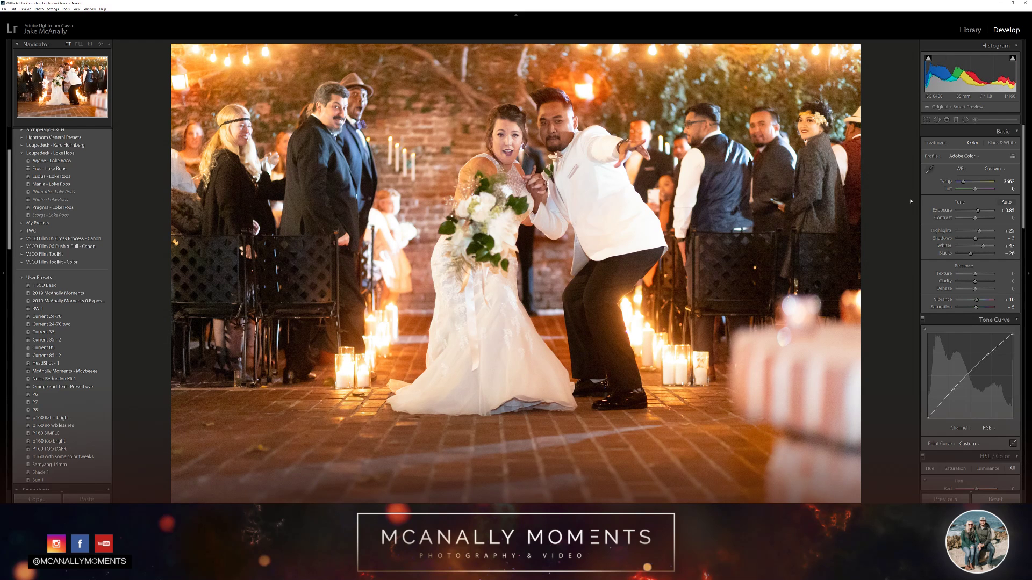
Compare the edit with the unedited photo and reduce the whites to +12
{"action": "key", "text": "backslash"}
{"action": "key", "text": "backslash"}
{"action": "key", "text": "backslash"}
{"action": "key", "text": "backslash"}
{"action": "key", "text": "minus"}
{"action": "key", "text": "minus"}
{"action": "key", "text": "minus"}
{"action": "key", "text": "minus"}
{"action": "key", "text": "minus"}
{"action": "key", "text": "minus"}
{"action": "key", "text": "minus"}
{"action": "key", "text": "minus"}
{"action": "key", "text": "minus"}
{"action": "key", "text": "ctrl+z"}
{"action": "key", "text": "ctrl+y"}
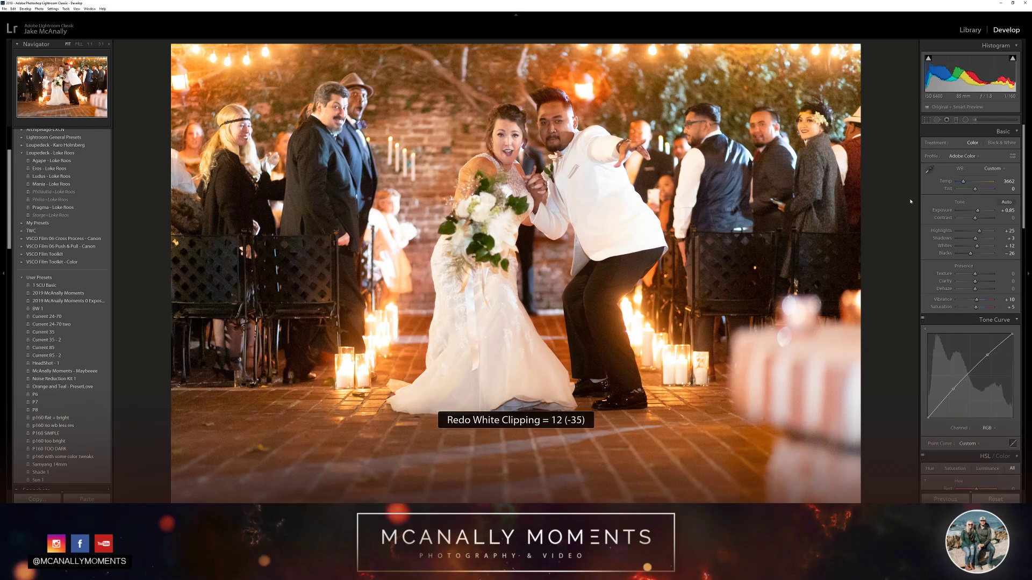
Reduce the highlights to +17
{"action": "key", "text": "minus"}
{"action": "key", "text": "minus"}
{"action": "key", "text": "minus"}
{"action": "key", "text": "minus"}
{"action": "key", "text": "minus"}
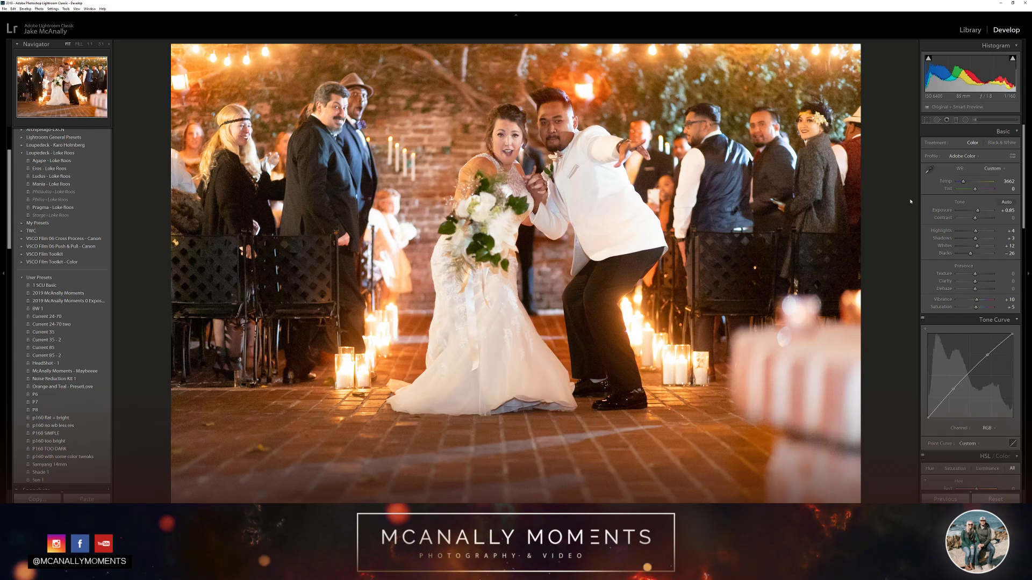
{"action": "key", "text": "plus"}
{"action": "key", "text": "plus"}
{"action": "key", "text": "plus"}
{"action": "key", "text": "plus"}
Straighten the photo by rotating it very slightly in the crop mode, and apply the crop
{"action": "left_click", "coordinate": [927, 121]}
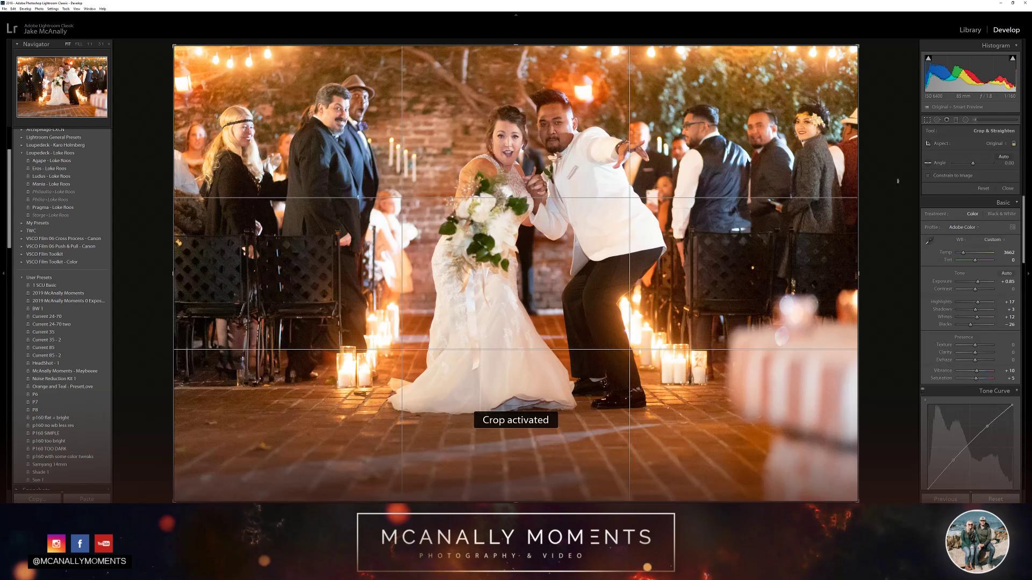
{"action": "left_click_drag", "start_coordinate": [899, 189], "coordinate": [904, 194]}
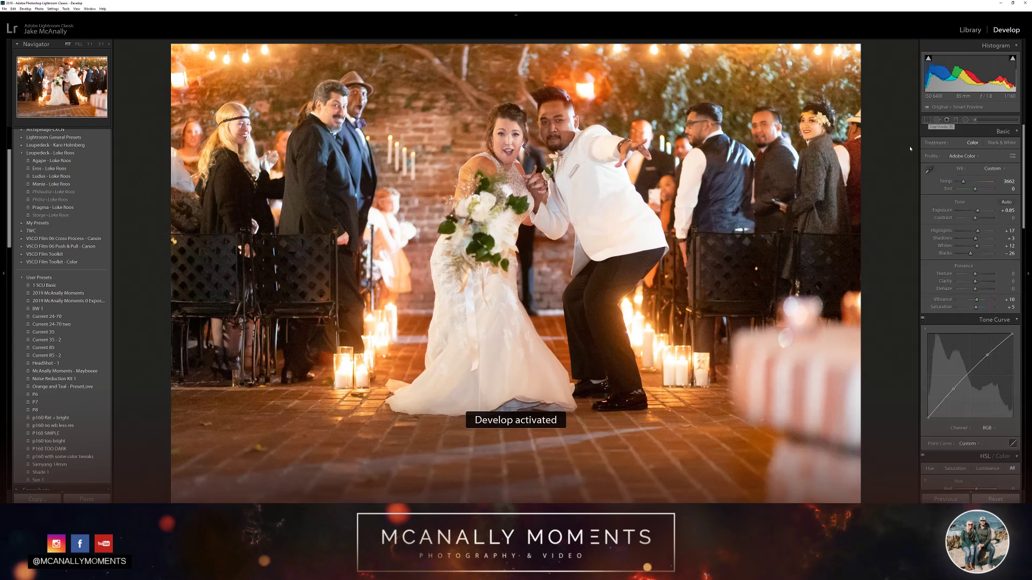
{"action": "left_click", "coordinate": [927, 120]}
Shift the orange hue to +10 and red hue to +1 with targeted adjustment on the bride's face, and compare the change by undoing and redoing it
{"action": "scroll", "coordinate": [933, 312], "scroll_direction": "down", "scroll_amount": 3}
{"action": "scroll", "coordinate": [935, 356], "scroll_direction": "down", "scroll_amount": 3}
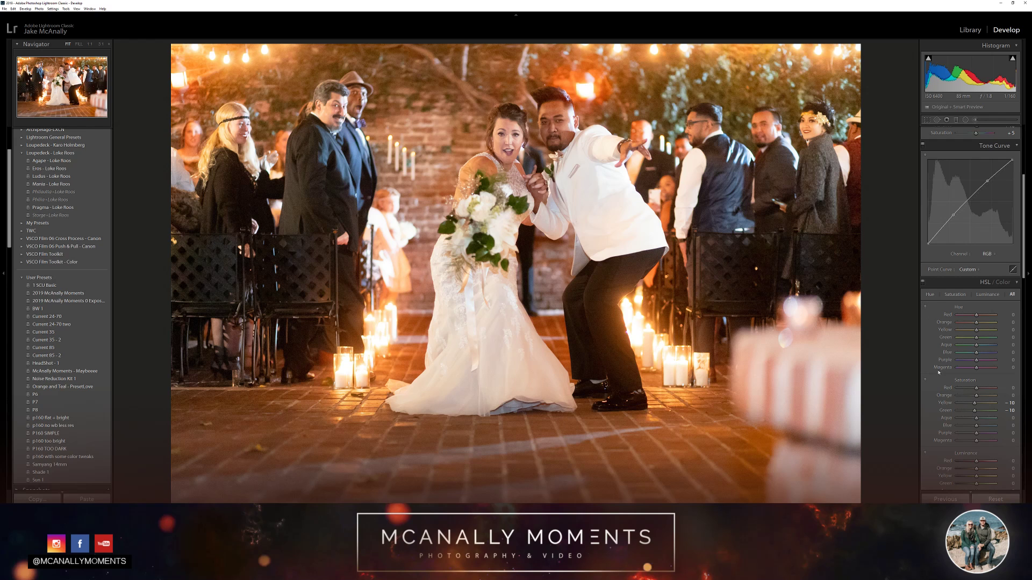
{"action": "left_click", "coordinate": [926, 308]}
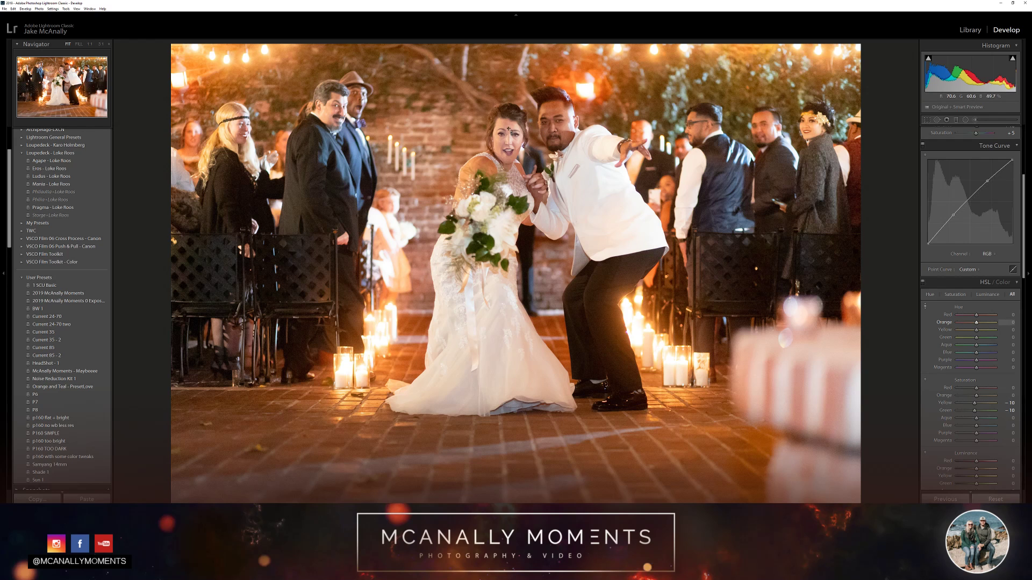
{"action": "left_click_drag", "start_coordinate": [509, 130], "coordinate": [509, 124]}
{"action": "key", "text": "d"}
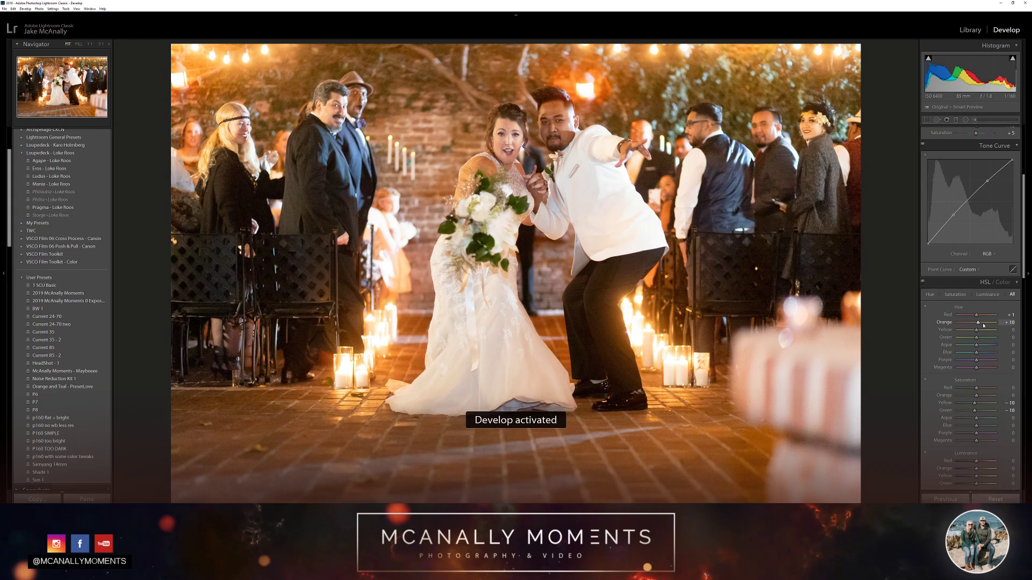
{"action": "key", "text": "ctrl+z"}
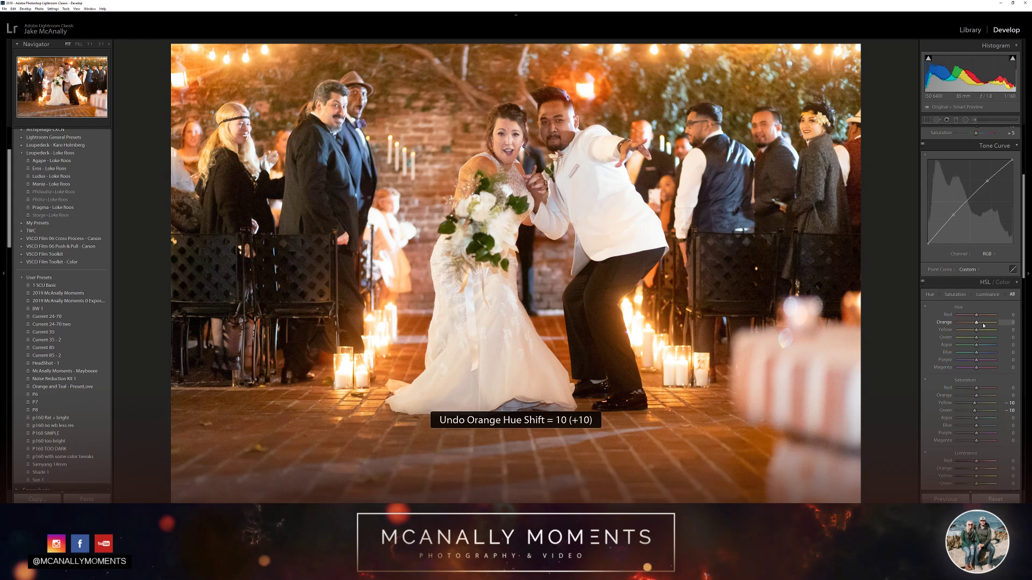
{"action": "key", "text": "ctrl+y"}
{"action": "key", "text": "ctrl+z"}
{"action": "key", "text": "ctrl+y"}
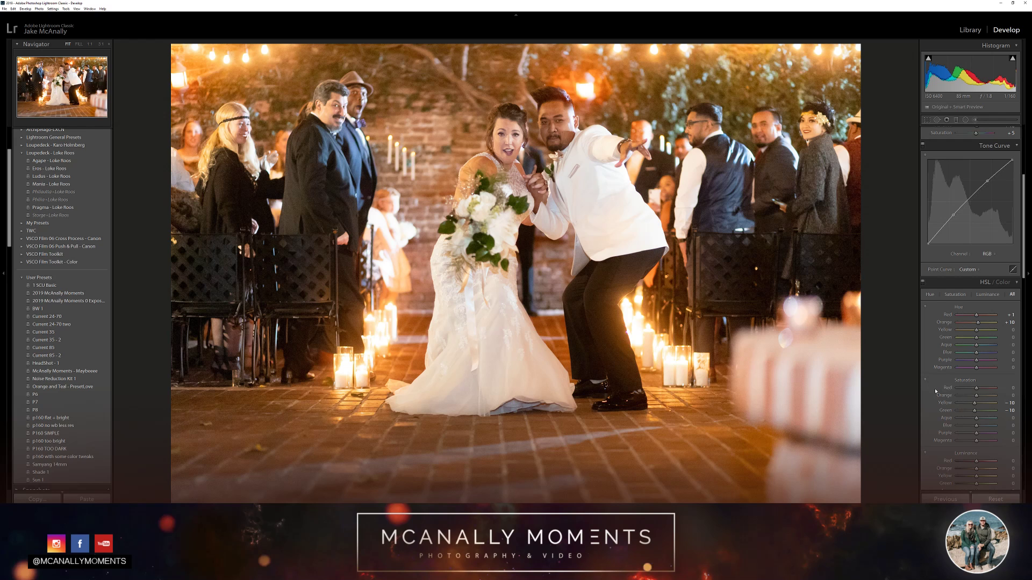
Set the blue saturation to -35 and aqua saturation to +9 with targeted adjustment on the groom's white jacket
{"action": "left_click", "coordinate": [935, 387]}
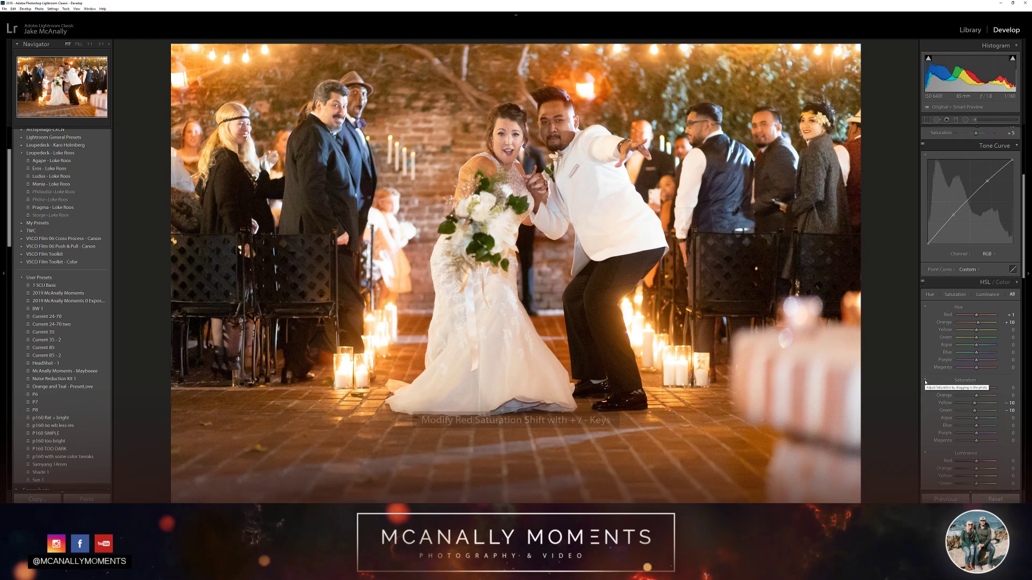
{"action": "left_click", "coordinate": [925, 381]}
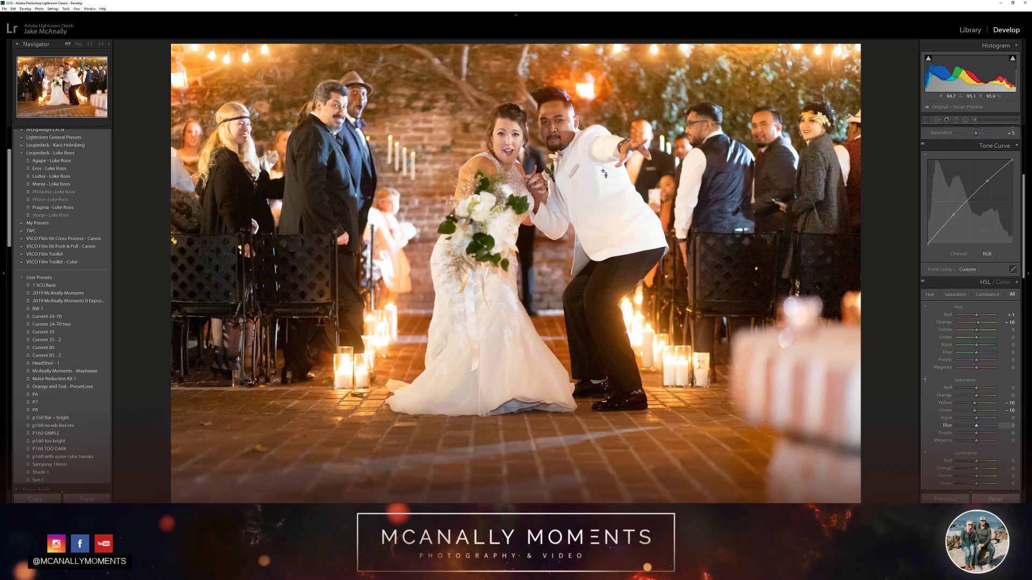
{"action": "left_click_drag", "start_coordinate": [602, 182], "coordinate": [602, 140]}
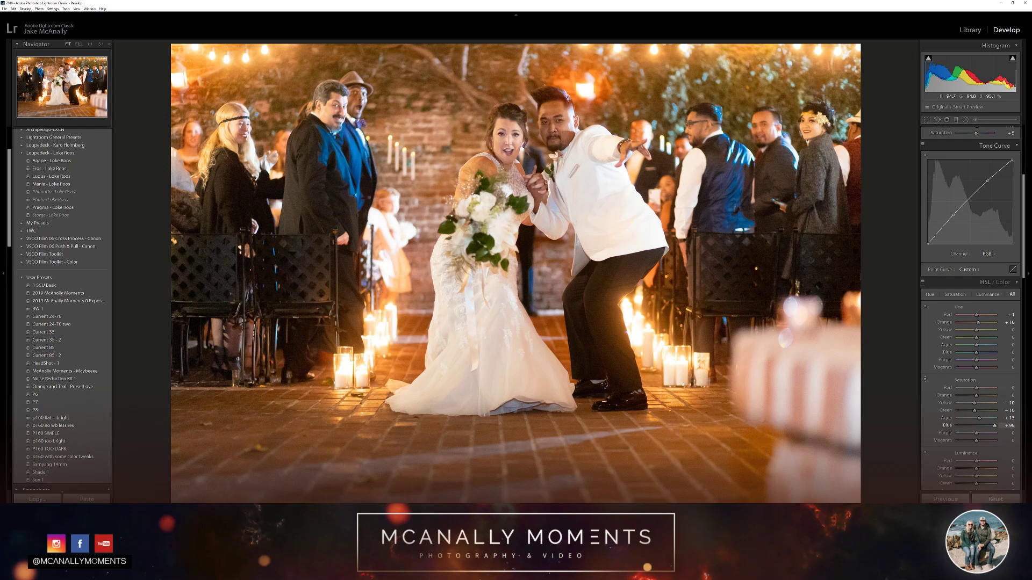
{"action": "left_click_drag", "start_coordinate": [602, 142], "coordinate": [602, 191]}
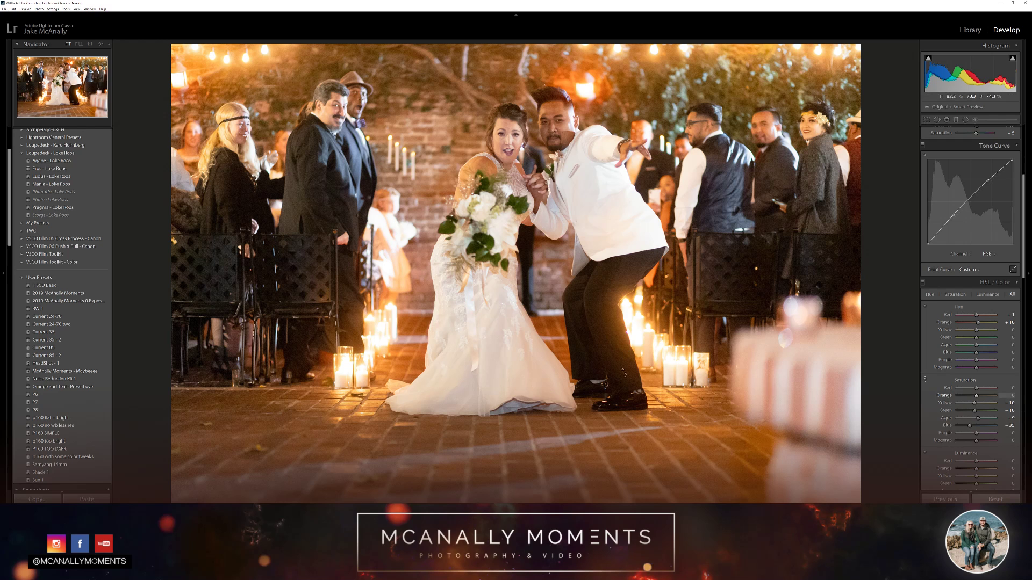
Try raising the orange saturation to +93 and yellow to +32 from the bride's dress, and undo it
{"action": "left_click_drag", "start_coordinate": [538, 380], "coordinate": [538, 293]}
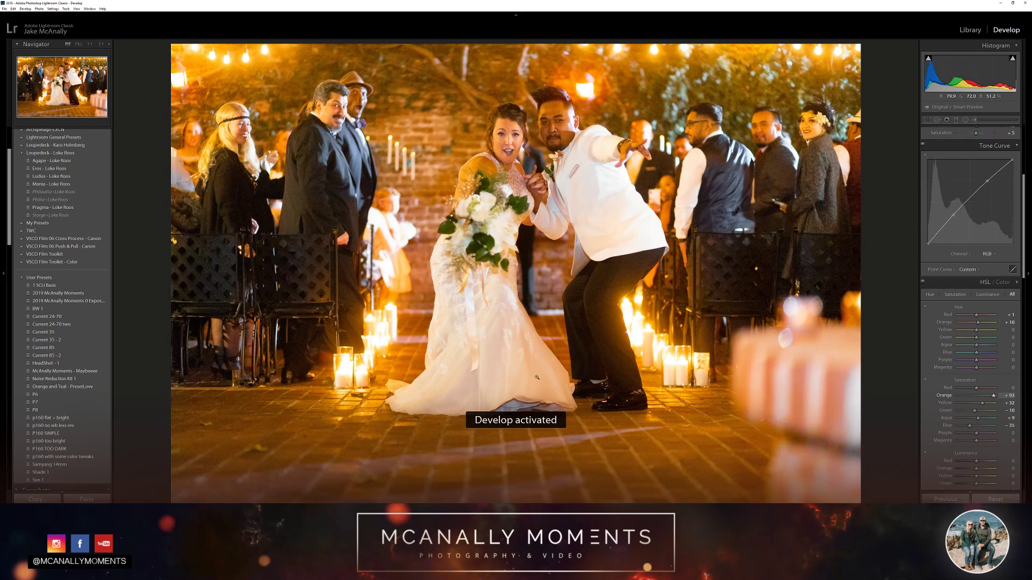
{"action": "key", "text": "ctrl+z"}
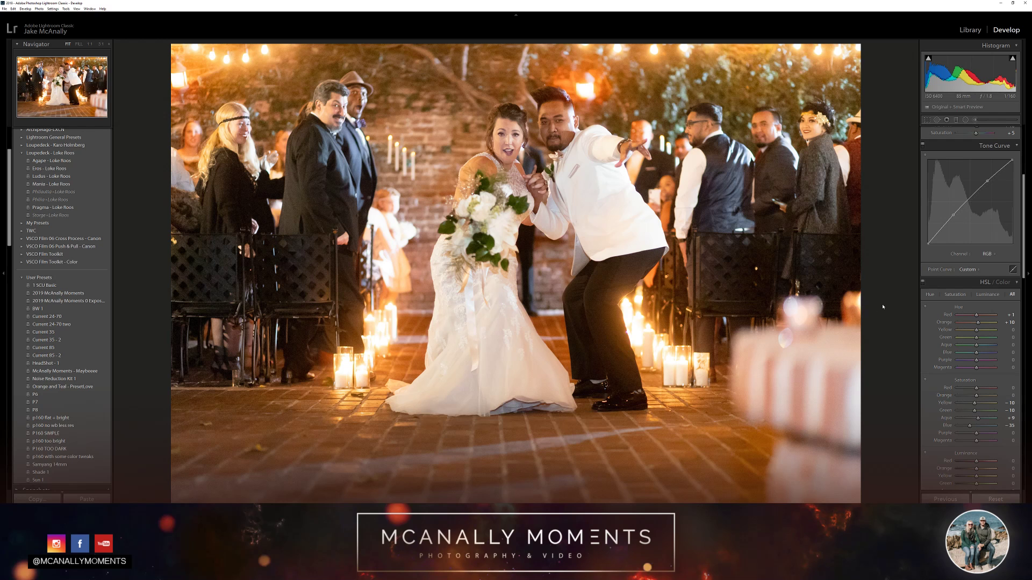
Compare the edited photo repeatedly with its unedited version
{"action": "key", "text": "backslash"}
{"action": "key", "text": "backslash"}
{"action": "key", "text": "backslash"}
{"action": "key", "text": "backslash"}
{"action": "key", "text": "backslash"}
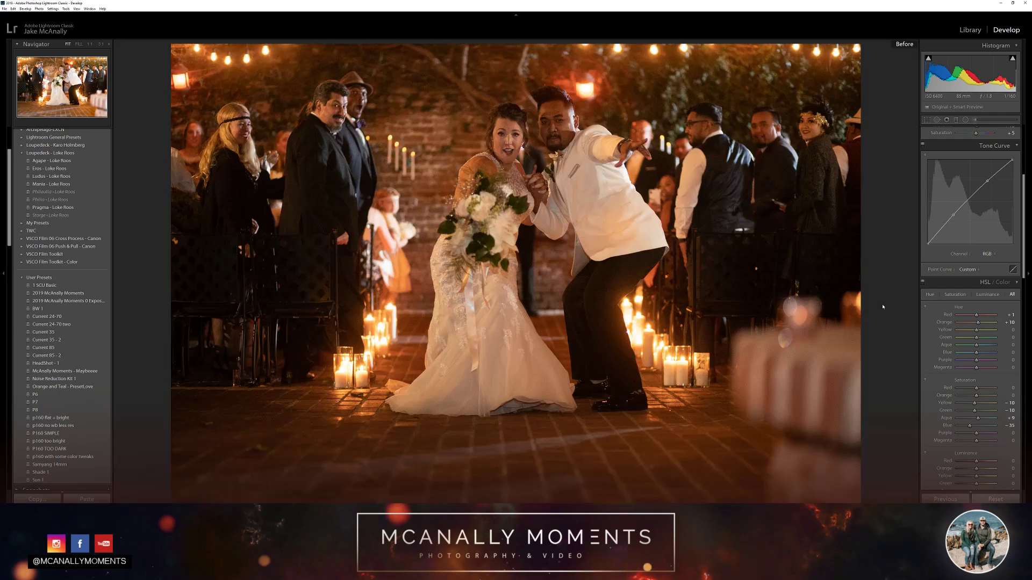
{"action": "key", "text": "backslash"}
{"action": "key", "text": "backslash"}
{"action": "key", "text": "backslash"}
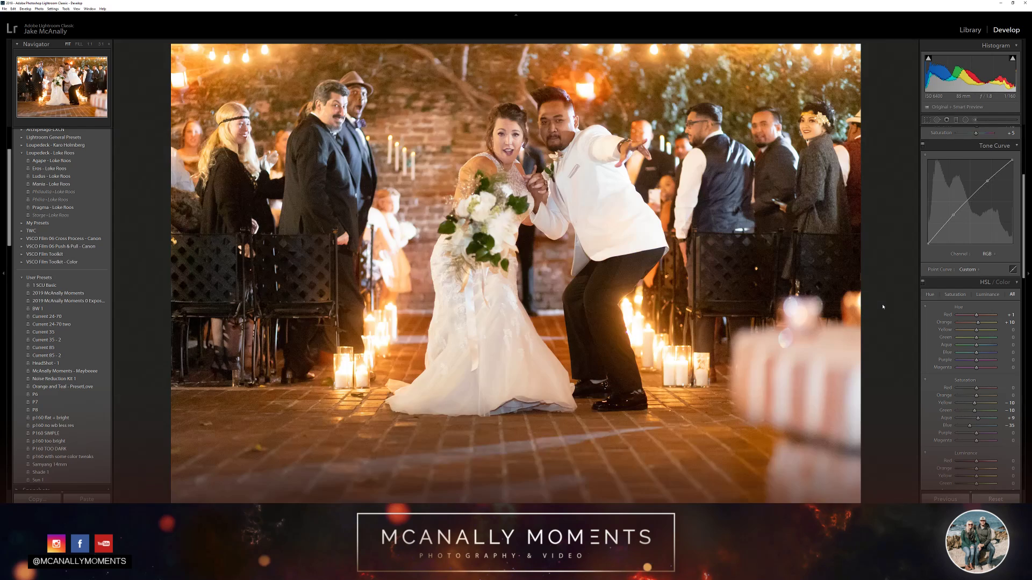
{"action": "key", "text": "backslash"}
{"action": "key", "text": "backslash"}
{"action": "key", "text": "backslash"}
{"action": "key", "text": "backslash"}
{"action": "key", "text": "backslash"}
{"action": "key", "text": "backslash"}
{"action": "key", "text": "backslash"}
{"action": "key", "text": "backslash"}
{"action": "key", "text": "backslash"}
{"action": "key", "text": "backslash"}
Warm the white balance temperature to 3692
{"action": "scroll", "coordinate": [883, 307], "scroll_direction": "up", "scroll_amount": 4}
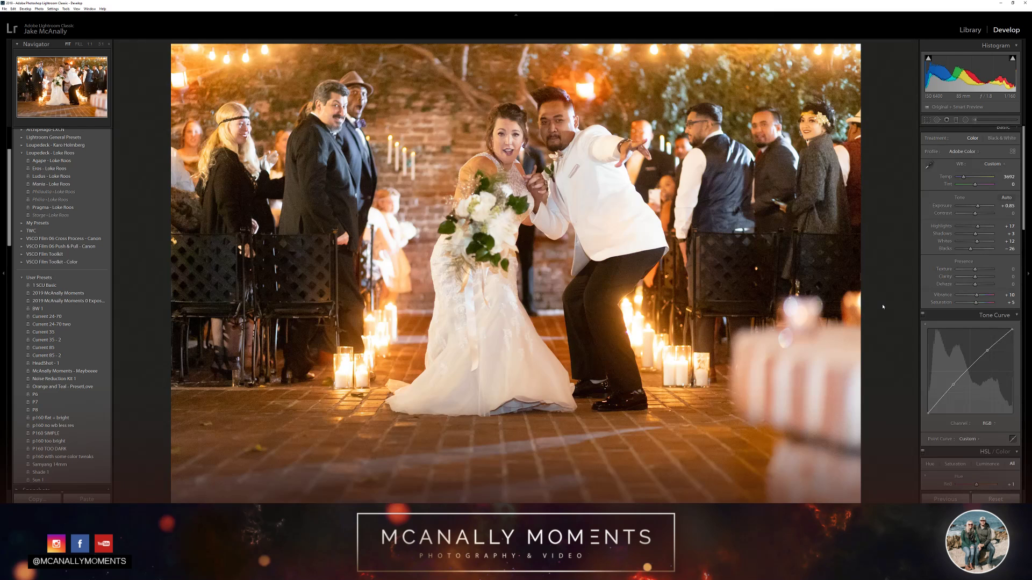
{"action": "key", "text": "equal"}
Turn the HSL colour adjustments off and on to compare their effect on the whole photo
{"action": "scroll", "coordinate": [923, 369], "scroll_direction": "down", "scroll_amount": 4}
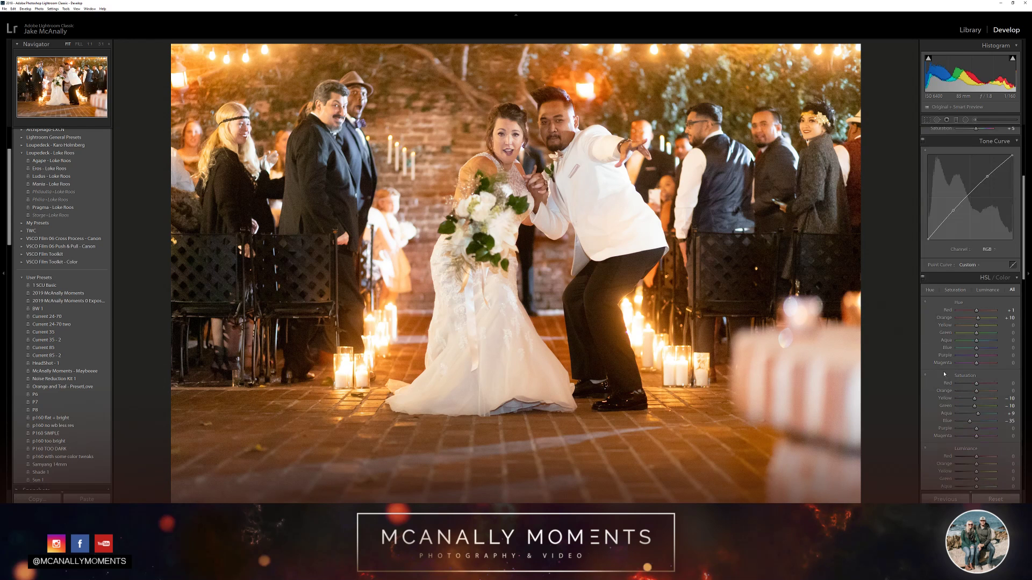
{"action": "left_click", "coordinate": [922, 277]}
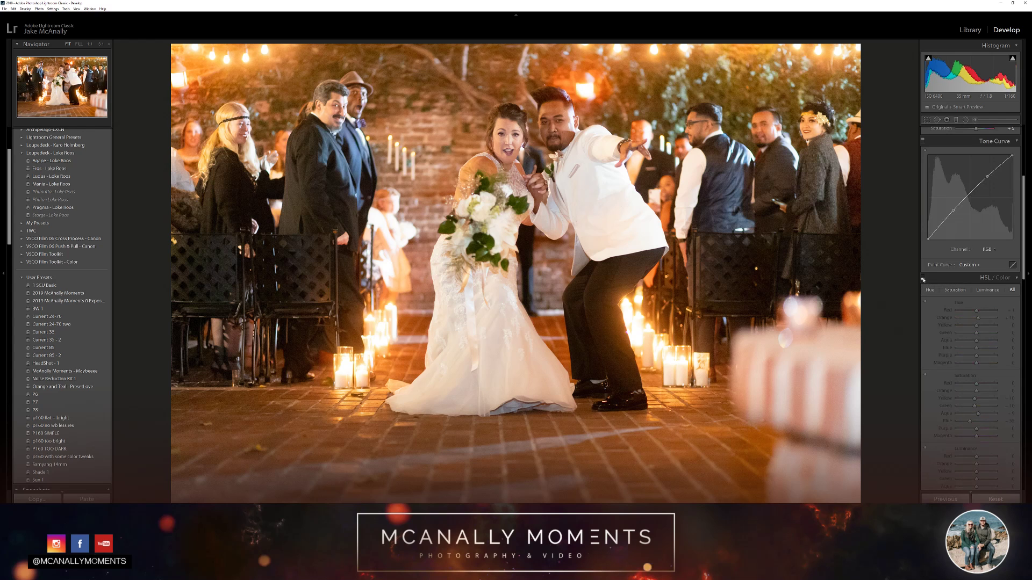
{"action": "left_click", "coordinate": [923, 278]}
{"action": "left_click", "coordinate": [923, 278]}
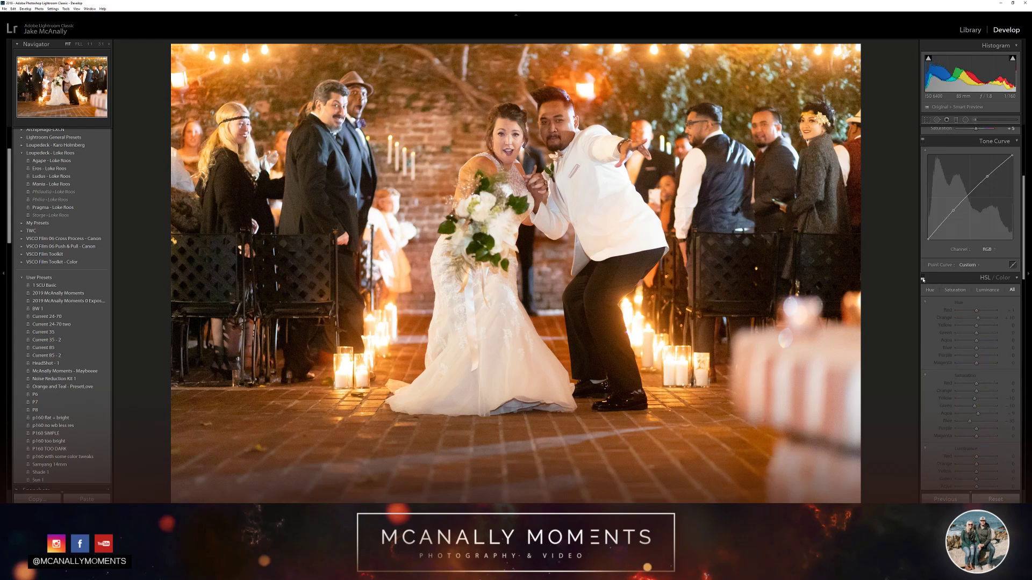
{"action": "left_click", "coordinate": [923, 278]}
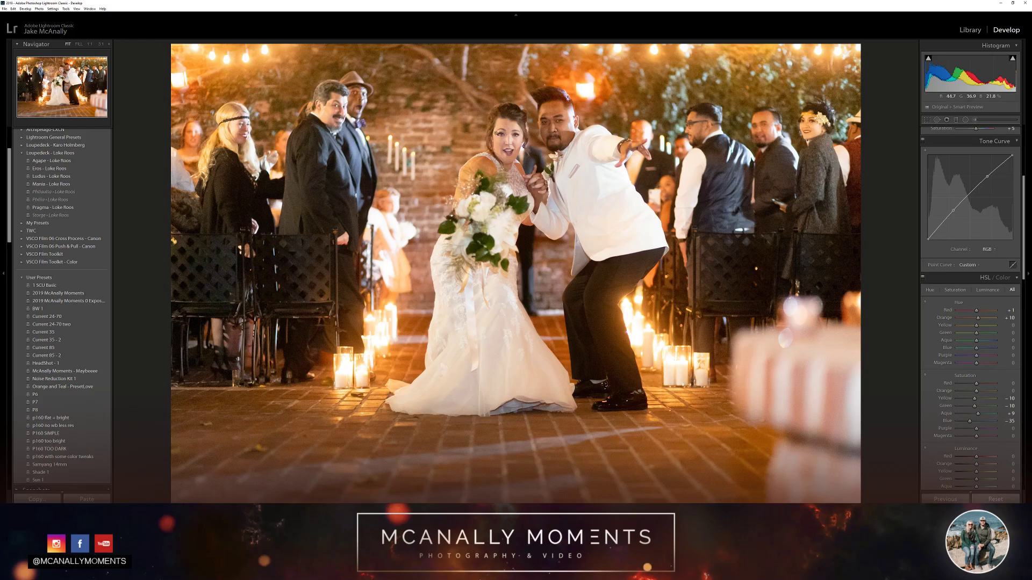
Zoom in on the couple and compare their skin tones with the HSL adjustments off and on
{"action": "left_click", "coordinate": [527, 140]}
{"action": "left_click_drag", "start_coordinate": [630, 195], "coordinate": [621, 210]}
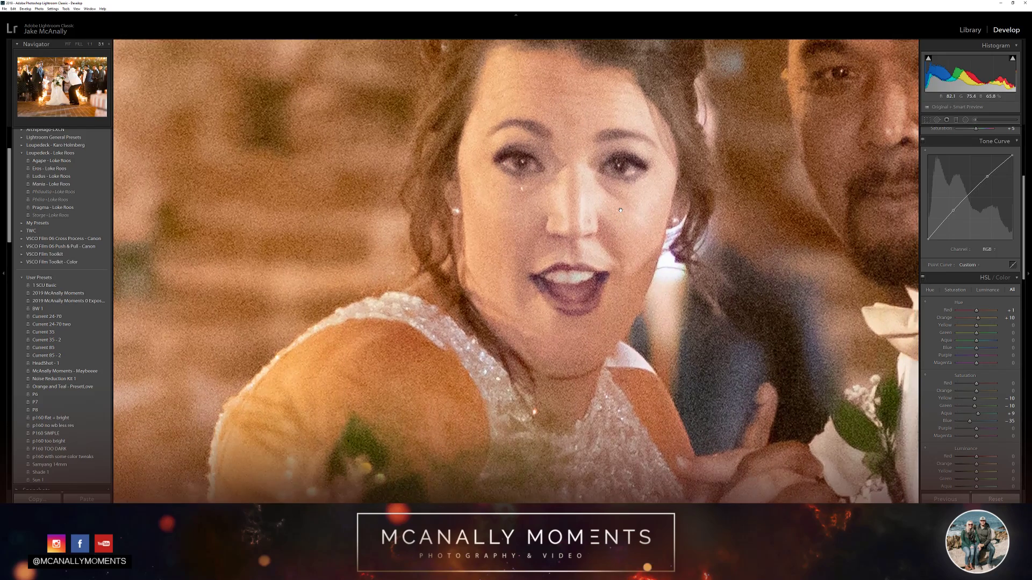
{"action": "left_click", "coordinate": [620, 210]}
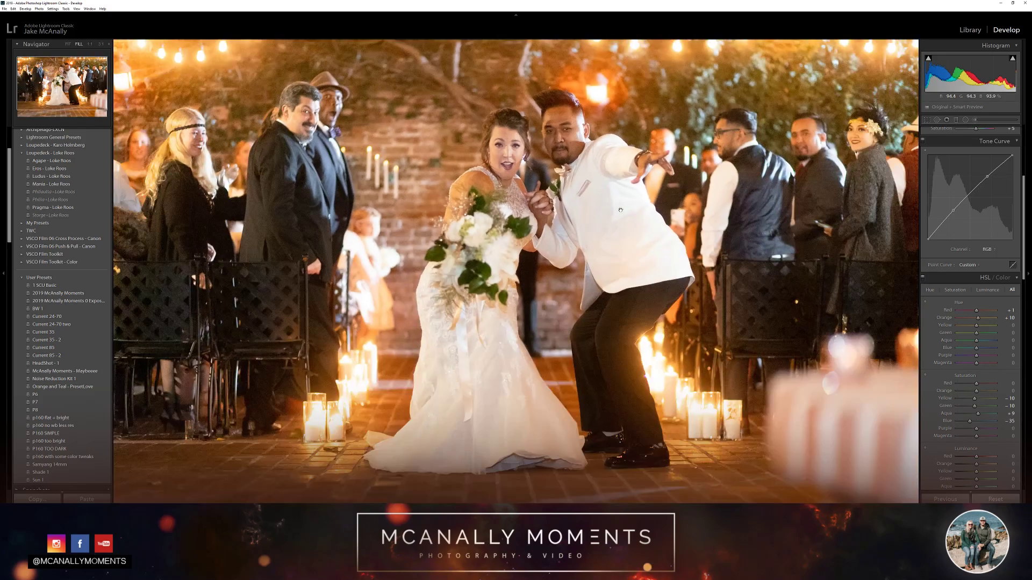
{"action": "left_click", "coordinate": [620, 210]}
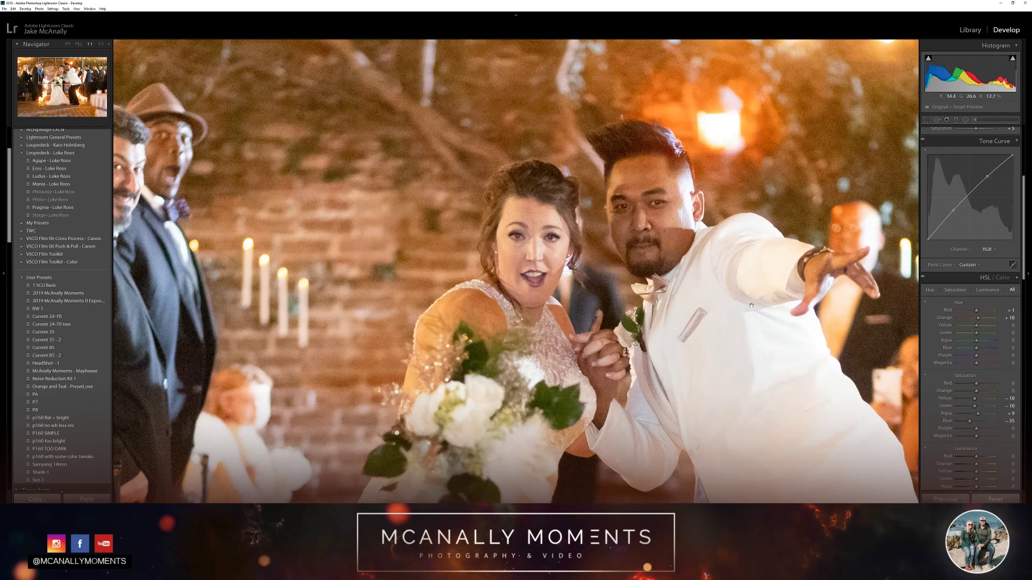
{"action": "left_click", "coordinate": [922, 279]}
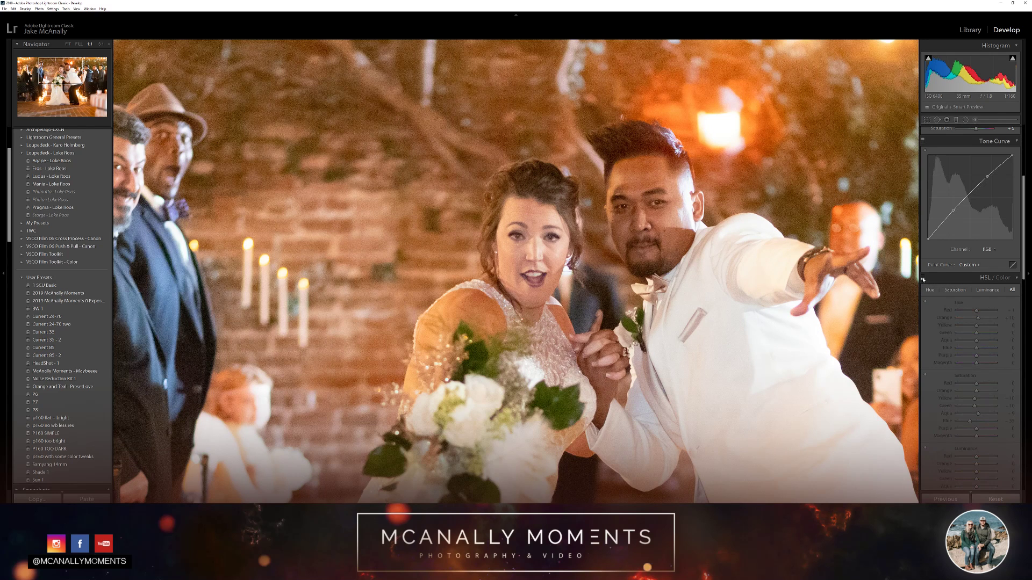
{"action": "left_click", "coordinate": [922, 279]}
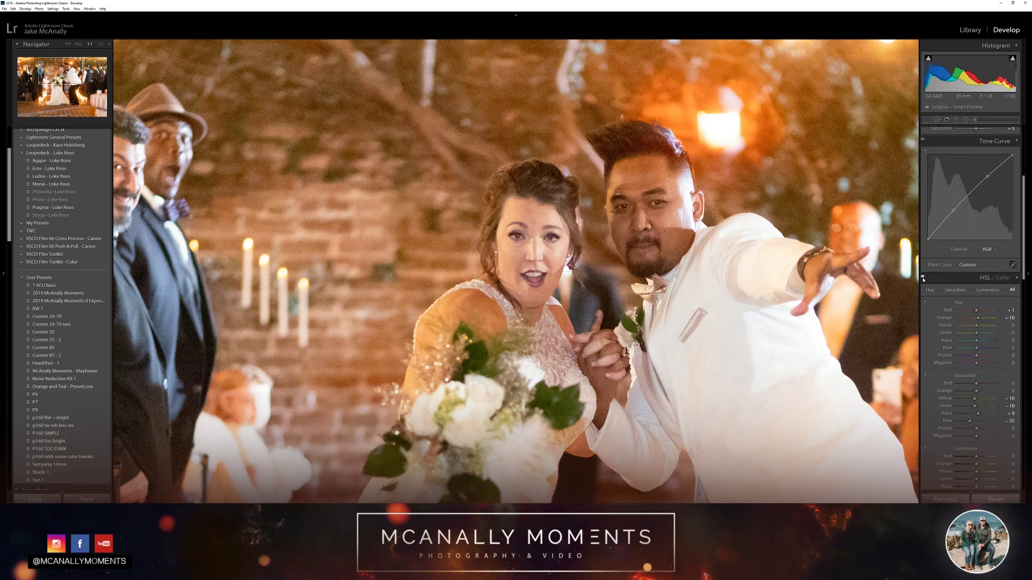
{"action": "left_click", "coordinate": [922, 279]}
{"action": "left_click", "coordinate": [922, 278]}
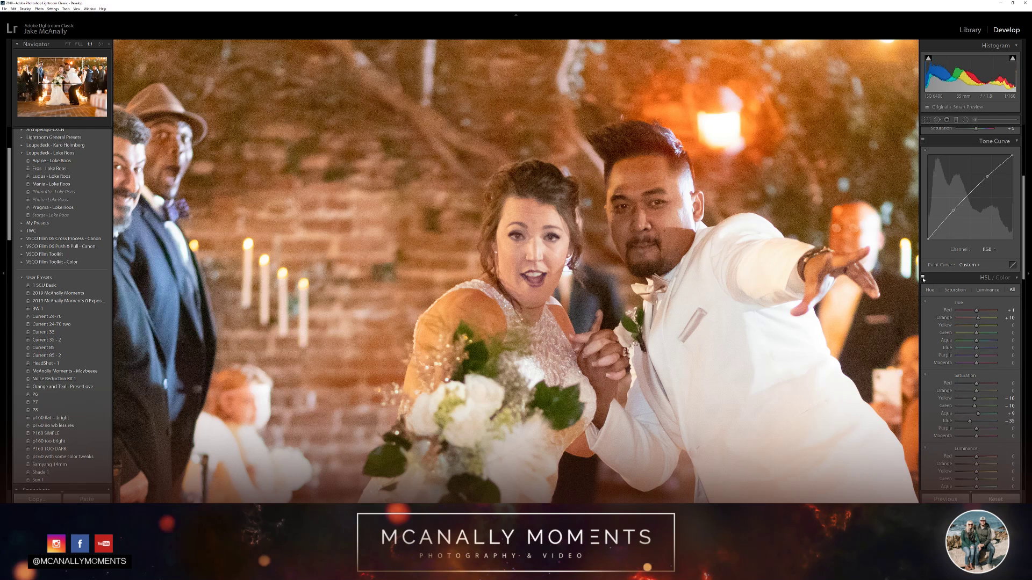
Shift the orange hue to +17 with targeted hue adjustment on the bride's cheek
{"action": "left_click", "coordinate": [926, 303]}
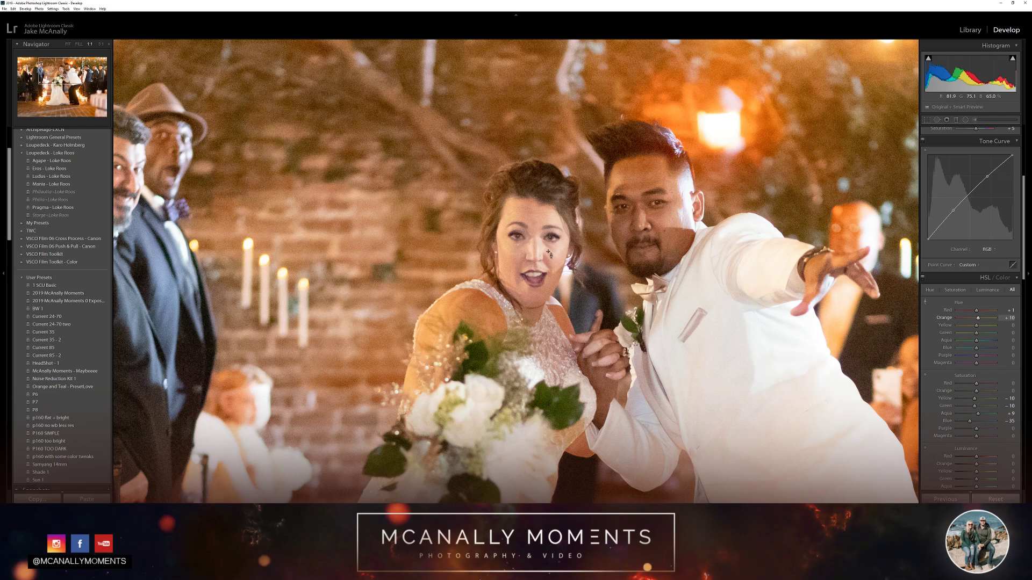
{"action": "left_click_drag", "start_coordinate": [549, 253], "coordinate": [549, 236]}
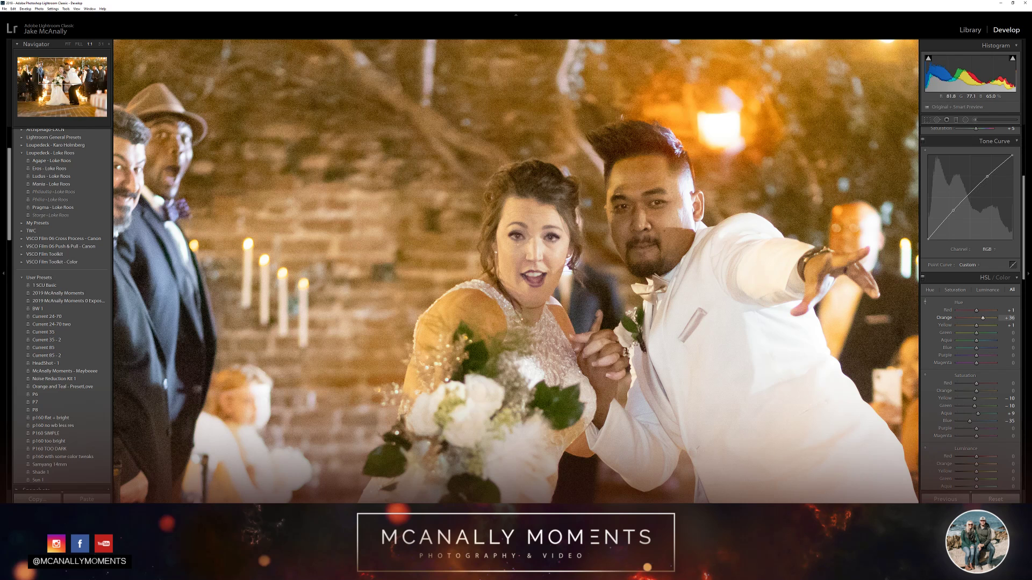
{"action": "left_click_drag", "start_coordinate": [549, 243], "coordinate": [550, 251]}
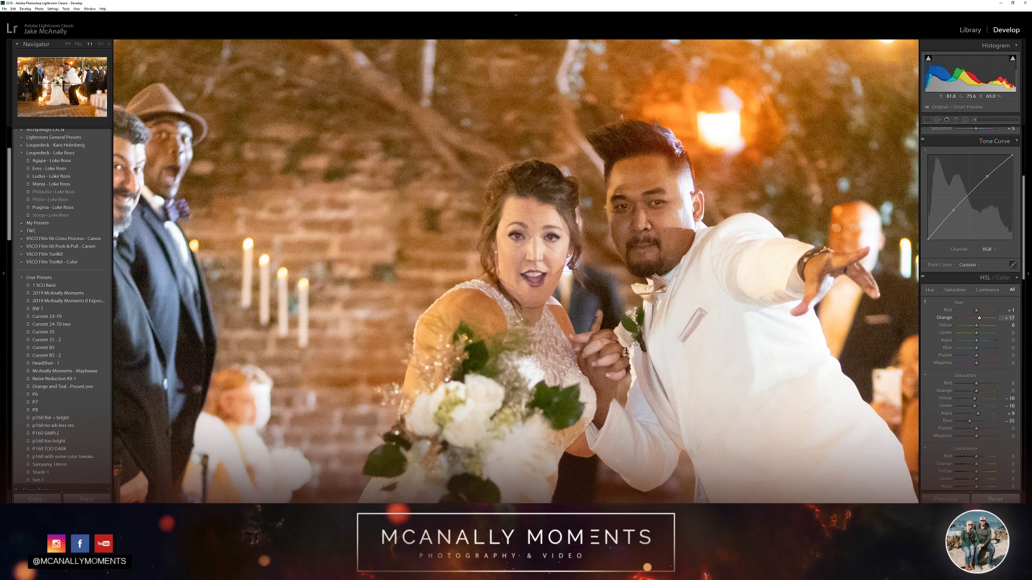
{"action": "key", "text": "d"}
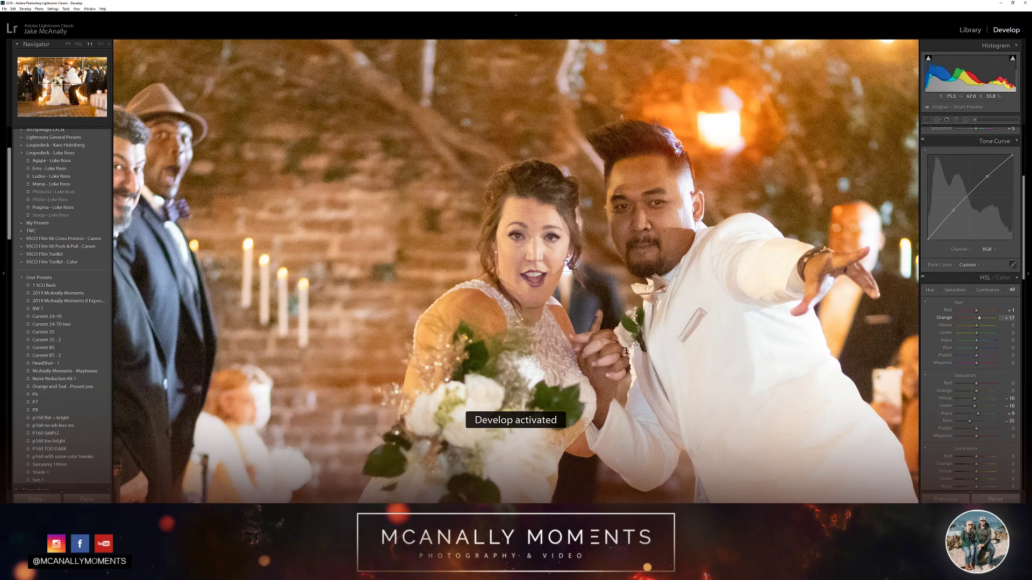
Compare the whole photo with the last orange hue shift undone and redone, and leave the orange hue at +10
{"action": "left_click", "coordinate": [566, 263]}
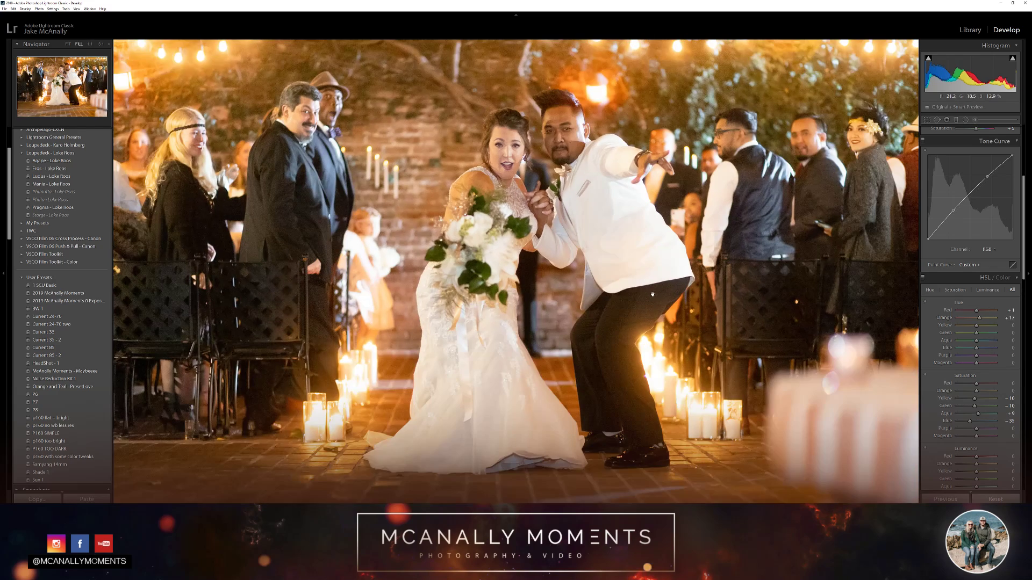
{"action": "key", "text": "ctrl+minus"}
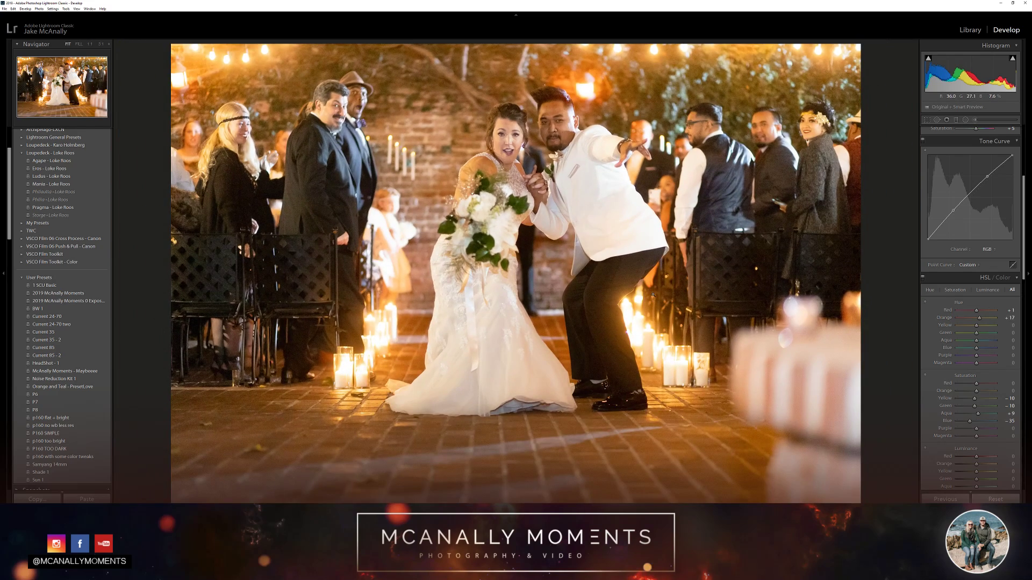
{"action": "key", "text": "ctrl+z"}
{"action": "key", "text": "ctrl+y"}
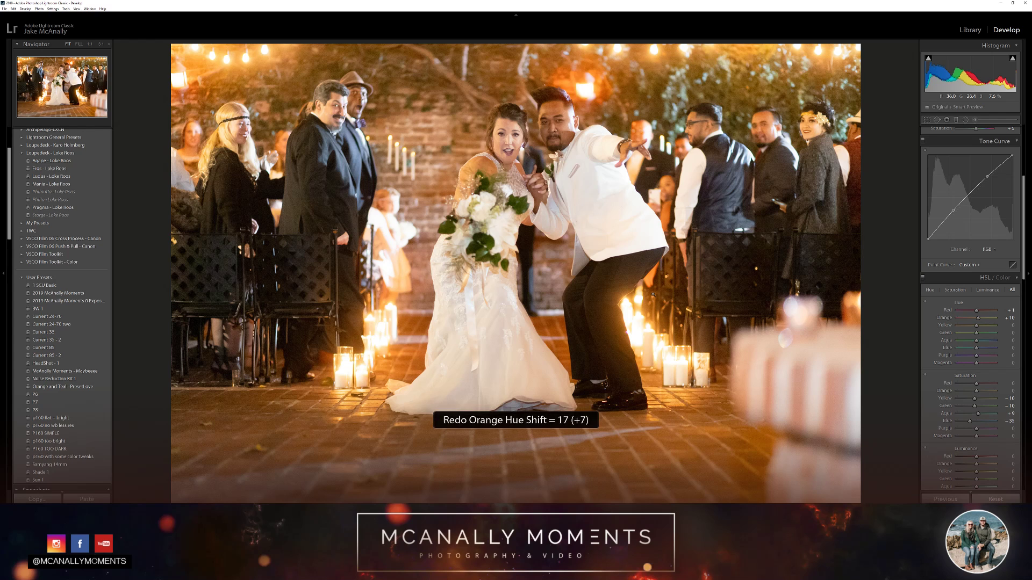
{"action": "key", "text": "ctrl+z"}
{"action": "key", "text": "ctrl+y"}
{"action": "key", "text": "ctrl+z"}
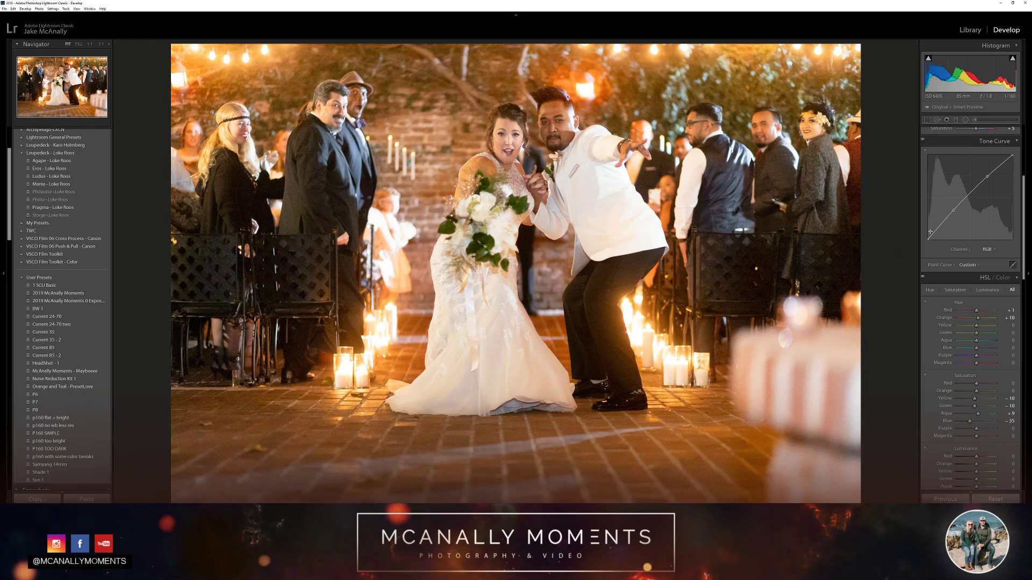
Lift the black point of the RGB tone curve and hold the shadows down with a point just above it
{"action": "left_click_drag", "start_coordinate": [937, 231], "coordinate": [929, 238]}
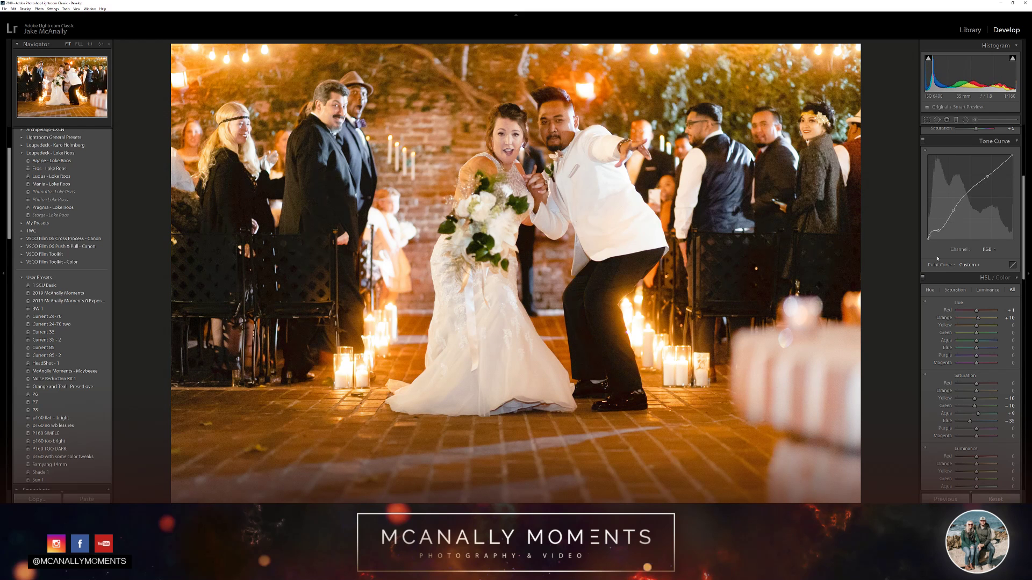
{"action": "key", "text": "ctrl+z"}
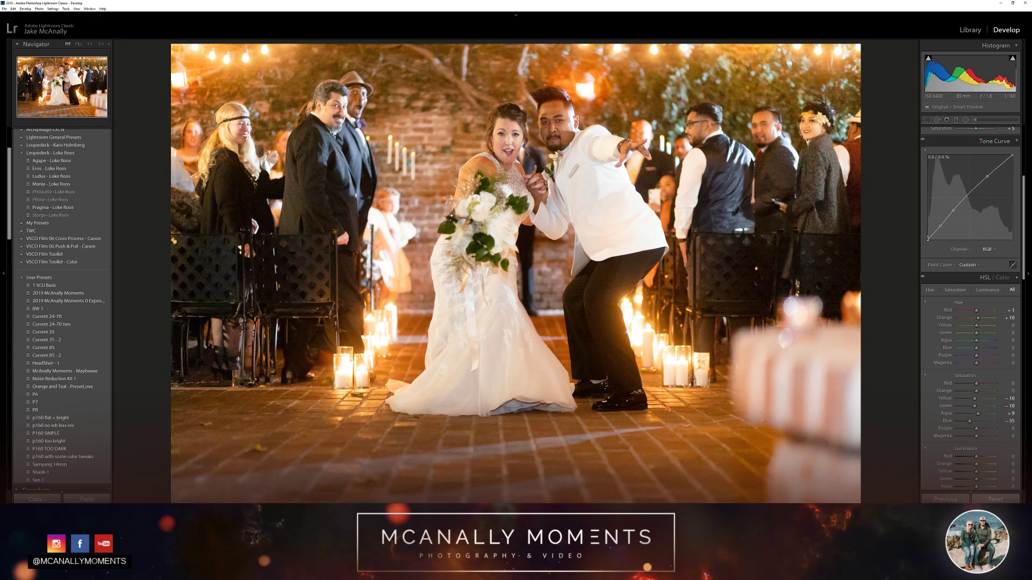
{"action": "left_click_drag", "start_coordinate": [928, 238], "coordinate": [944, 221]}
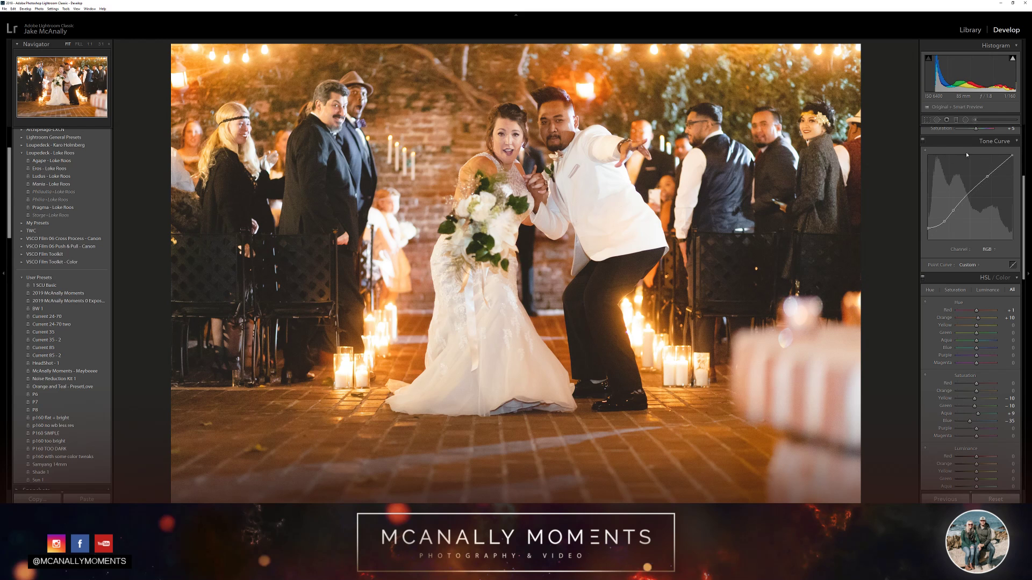
Compare the photo with the tone curve off and on, and lower the curve's black point slightly
{"action": "left_click", "coordinate": [922, 141]}
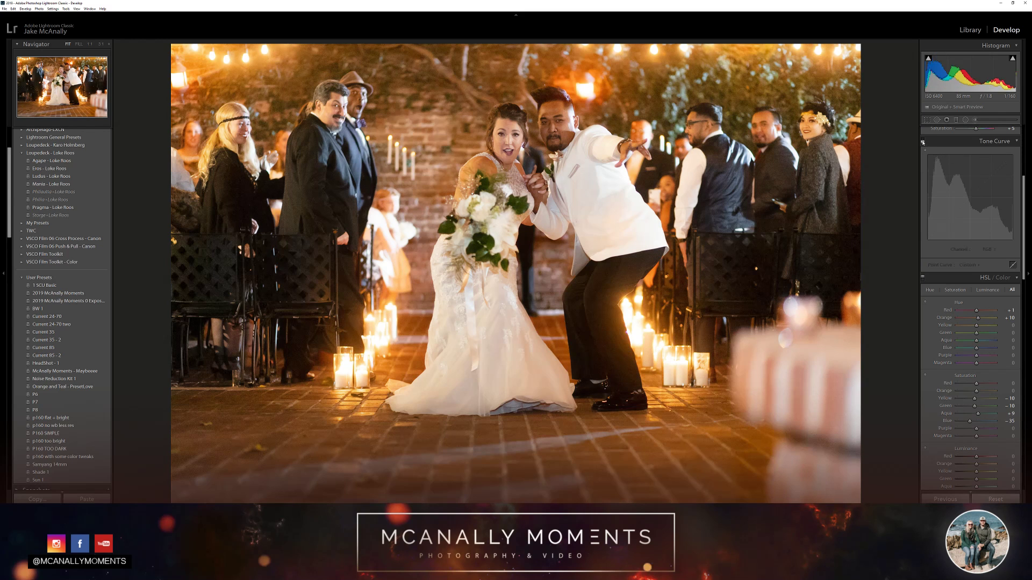
{"action": "left_click", "coordinate": [923, 142]}
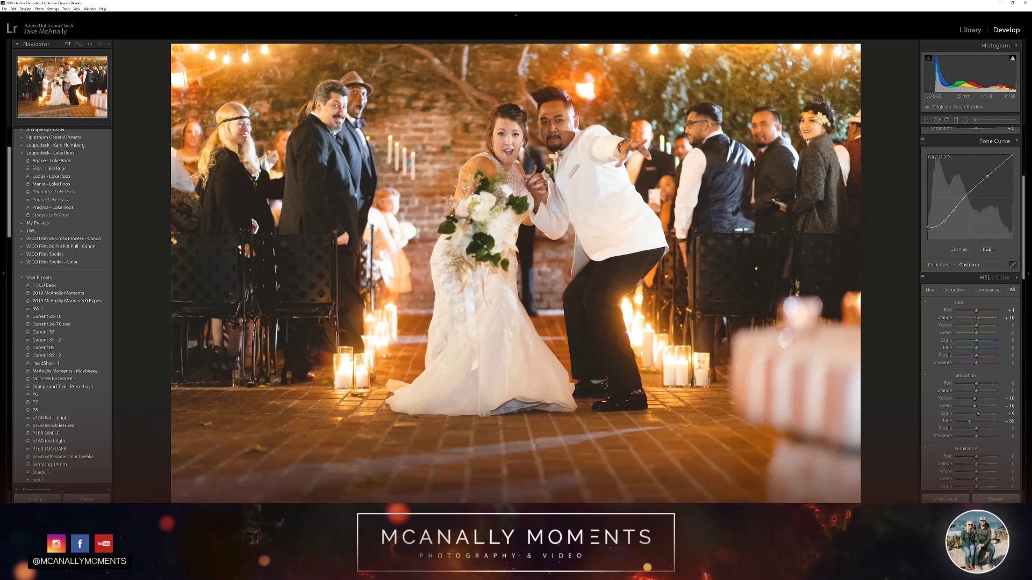
{"action": "left_click_drag", "start_coordinate": [928, 228], "coordinate": [928, 239]}
Switch between the original and the edited photo to compare them
{"action": "scroll", "coordinate": [945, 312], "scroll_direction": "up", "scroll_amount": 3}
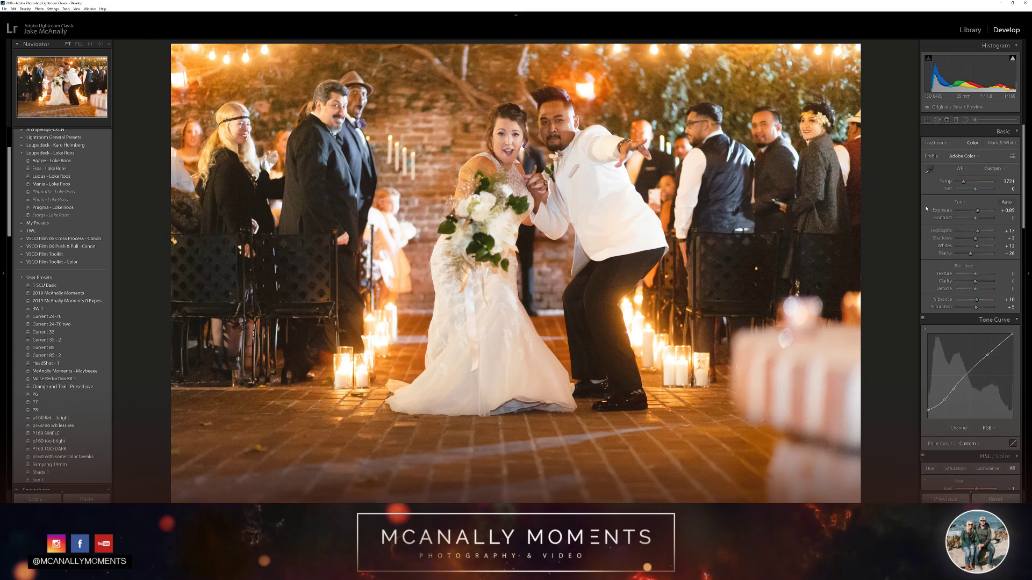
{"action": "key", "text": "backslash"}
{"action": "key", "text": "backslash"}
{"action": "key", "text": "backslash"}
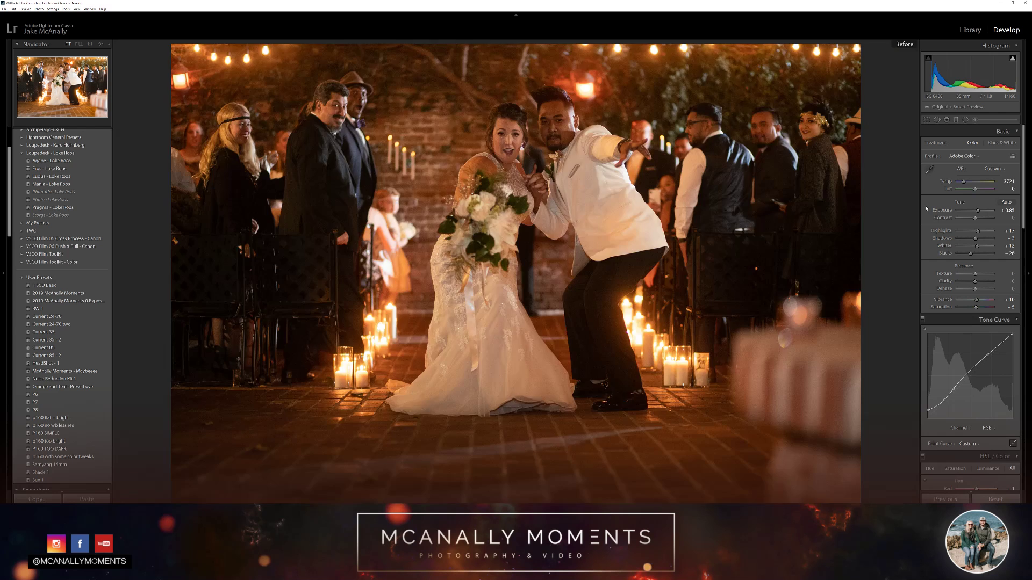
{"action": "key", "text": "backslash"}
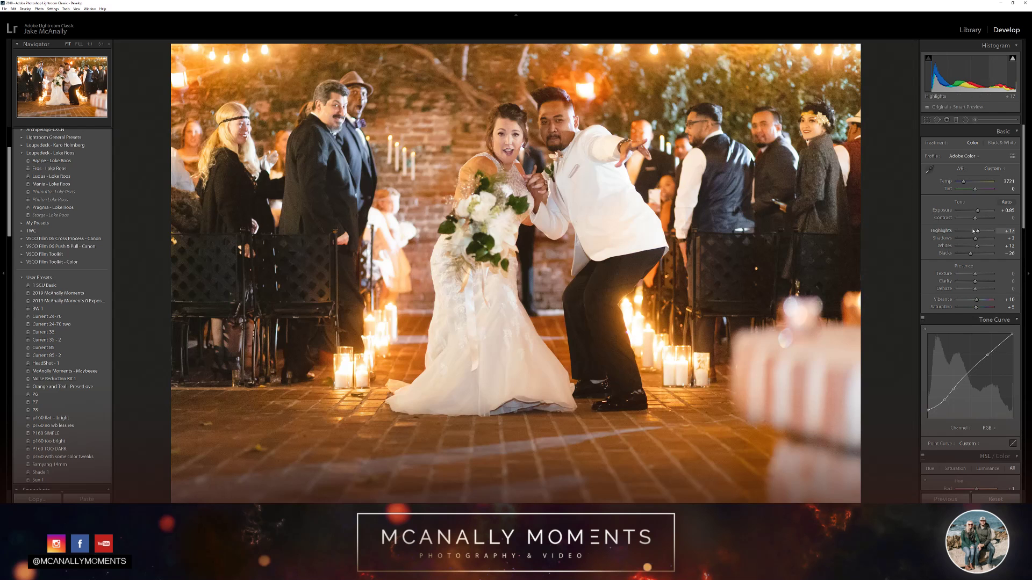
Raise the highlights to +35 and compare the photo with the recent tone curve and highlights edits undone and redone
{"action": "left_click_drag", "start_coordinate": [978, 231], "coordinate": [981, 231]}
{"action": "key", "text": "ctrl+z"}
{"action": "key", "text": "ctrl+z"}
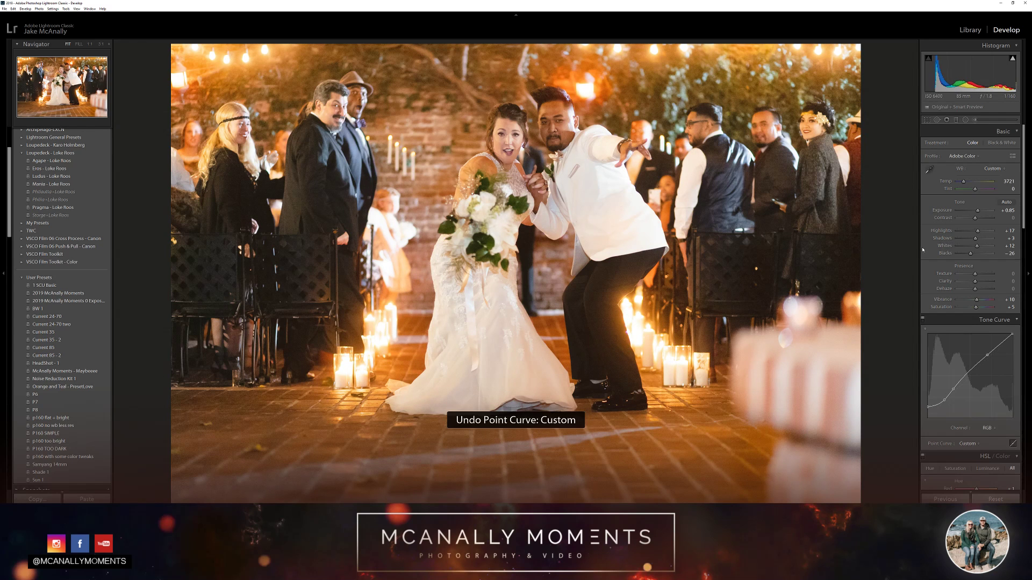
{"action": "key", "text": "ctrl+shift+z"}
{"action": "key", "text": "ctrl+z"}
{"action": "key", "text": "ctrl+z"}
{"action": "key", "text": "ctrl+shift+z"}
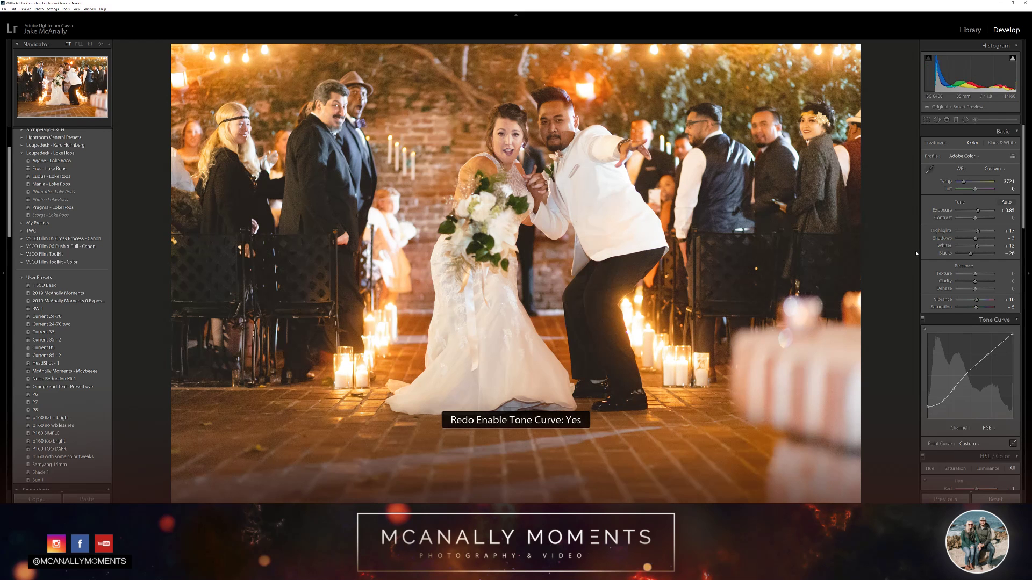
{"action": "key", "text": "ctrl+shift+z"}
{"action": "key", "text": "ctrl+shift+z"}
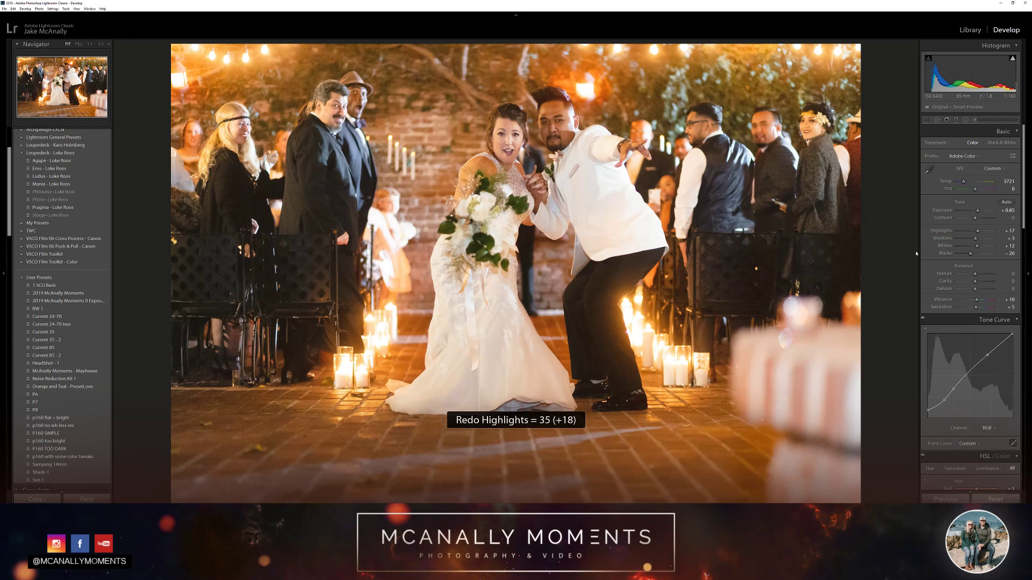
{"action": "key", "text": "ctrl+z"}
{"action": "key", "text": "ctrl+z"}
{"action": "key", "text": "ctrl+z"}
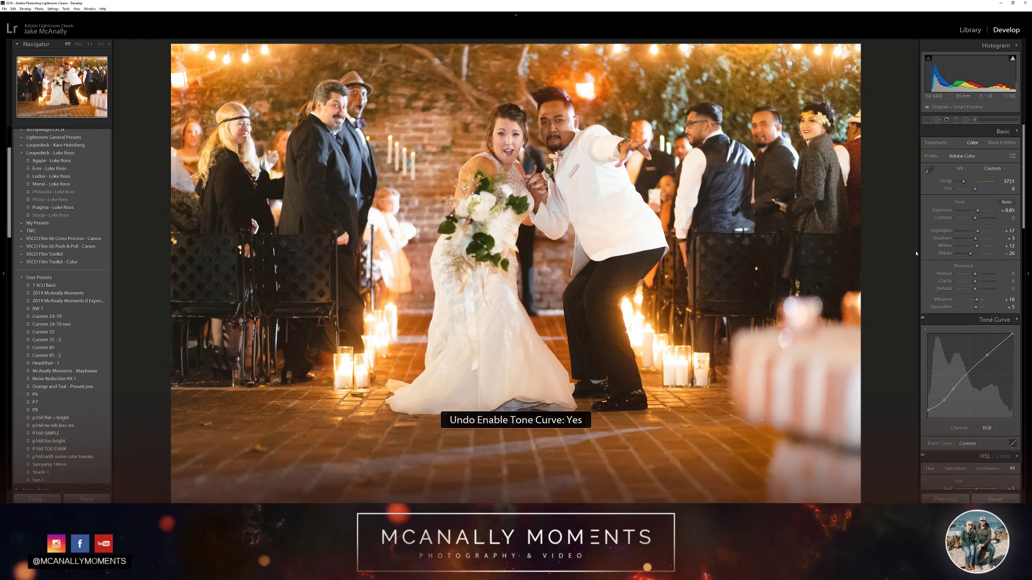
{"action": "key", "text": "ctrl+shift+z"}
{"action": "key", "text": "ctrl+shift+z"}
{"action": "key", "text": "ctrl+shift+z"}
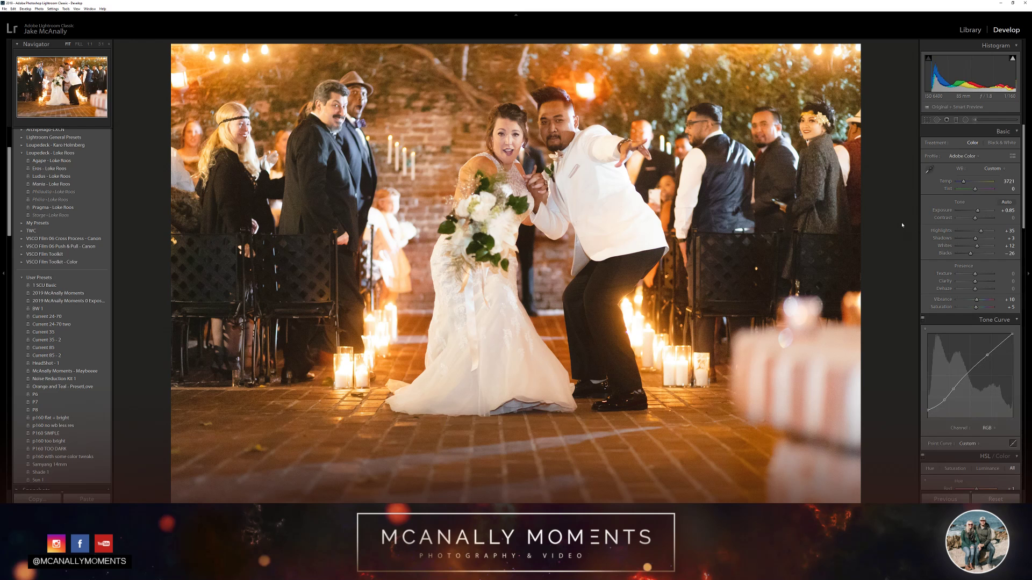
Check the edit against the unedited photo once more by toggling the before view
{"action": "key", "text": "backslash"}
{"action": "key", "text": "backslash"}
{"action": "key", "text": "backslash"}
{"action": "key", "text": "backslash"}
{"action": "key", "text": "backslash"}
{"action": "key", "text": "backslash"}
Lower the highlights to -12
{"action": "key", "text": "minus"}
{"action": "key", "text": "minus"}
{"action": "key", "text": "minus"}
{"action": "key", "text": "minus"}
{"action": "key", "text": "minus"}
{"action": "key", "text": "minus"}
{"action": "key", "text": "minus"}
{"action": "key", "text": "minus"}
{"action": "key", "text": "minus"}
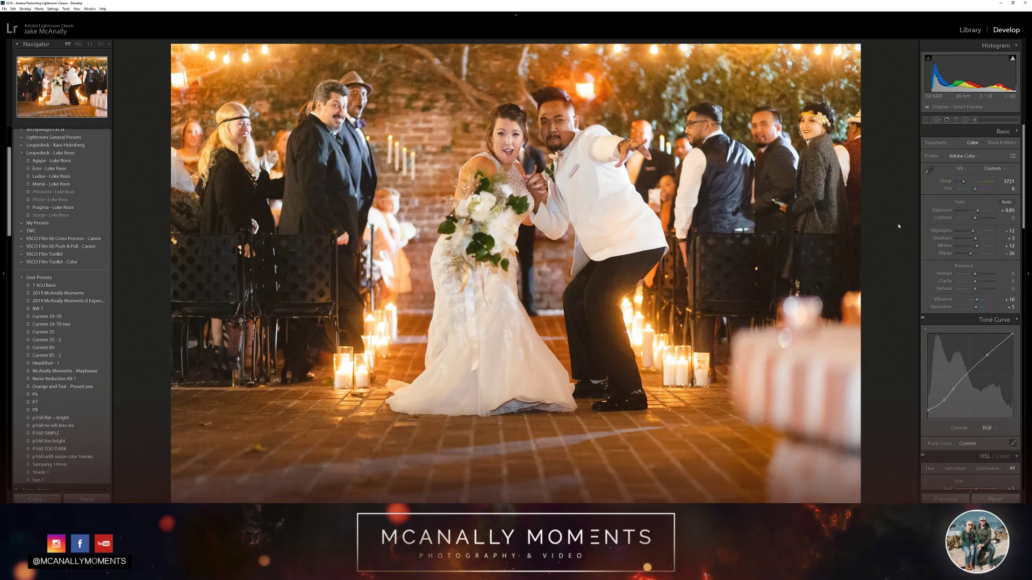
Try darker shadows on the photo, lowering them to -28 and bringing them back up to -6
{"action": "key", "text": "plus"}
{"action": "key", "text": "plus"}
{"action": "key", "text": "plus"}
{"action": "key", "text": "plus"}
{"action": "key", "text": "plus"}
{"action": "key", "text": "plus"}
{"action": "key", "text": "minus"}
{"action": "key", "text": "minus"}
{"action": "key", "text": "minus"}
{"action": "key", "text": "minus"}
{"action": "key", "text": "minus"}
{"action": "key", "text": "minus"}
{"action": "key", "text": "minus"}
{"action": "key", "text": "minus"}
{"action": "key", "text": "minus"}
{"action": "key", "text": "minus"}
{"action": "key", "text": "minus"}
{"action": "key", "text": "minus"}
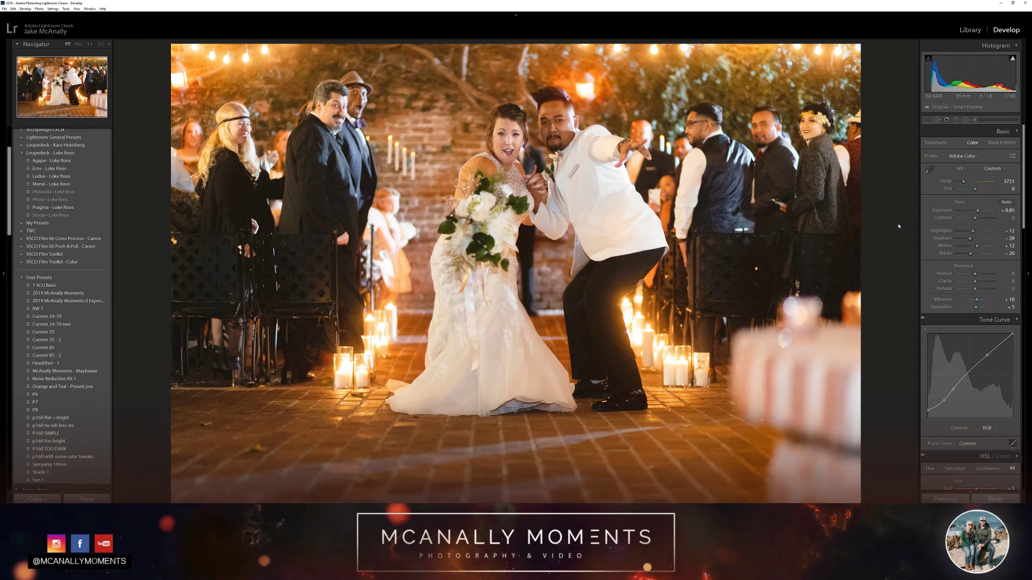
{"action": "key", "text": "plus"}
{"action": "key", "text": "plus"}
{"action": "key", "text": "plus"}
{"action": "key", "text": "plus"}
{"action": "key", "text": "plus"}
{"action": "key", "text": "plus"}
{"action": "key", "text": "plus"}
{"action": "key", "text": "plus"}
{"action": "key", "text": "plus"}
{"action": "key", "text": "plus"}
{"action": "key", "text": "plus"}
{"action": "key", "text": "plus"}
{"action": "key", "text": "minus"}
{"action": "key", "text": "minus"}
{"action": "key", "text": "minus"}
{"action": "key", "text": "minus"}
{"action": "key", "text": "minus"}
{"action": "key", "text": "minus"}
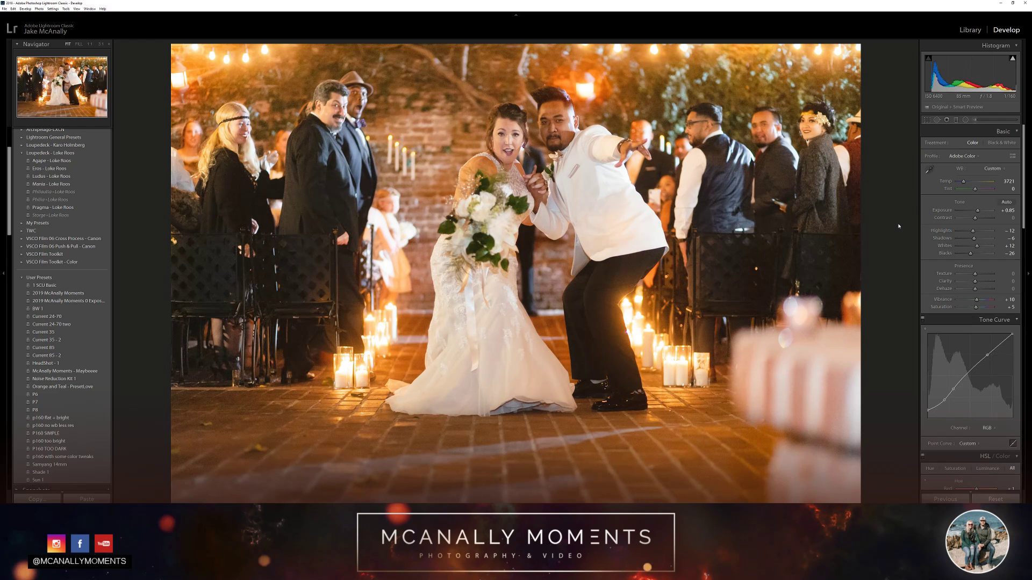
Raise the shadows to +37 and deepen the blacks to -47
{"action": "key", "text": "minus"}
{"action": "key", "text": "minus"}
{"action": "key", "text": "minus"}
{"action": "key", "text": "minus"}
{"action": "key", "text": "plus"}
{"action": "key", "text": "plus"}
{"action": "key", "text": "plus"}
{"action": "key", "text": "plus"}
{"action": "key", "text": "plus"}
{"action": "key", "text": "plus"}
{"action": "key", "text": "plus"}
{"action": "key", "text": "plus"}
{"action": "key", "text": "plus"}
{"action": "key", "text": "plus"}
{"action": "key", "text": "plus"}
{"action": "key", "text": "minus"}
{"action": "key", "text": "minus"}
{"action": "key", "text": "minus"}
{"action": "key", "text": "minus"}
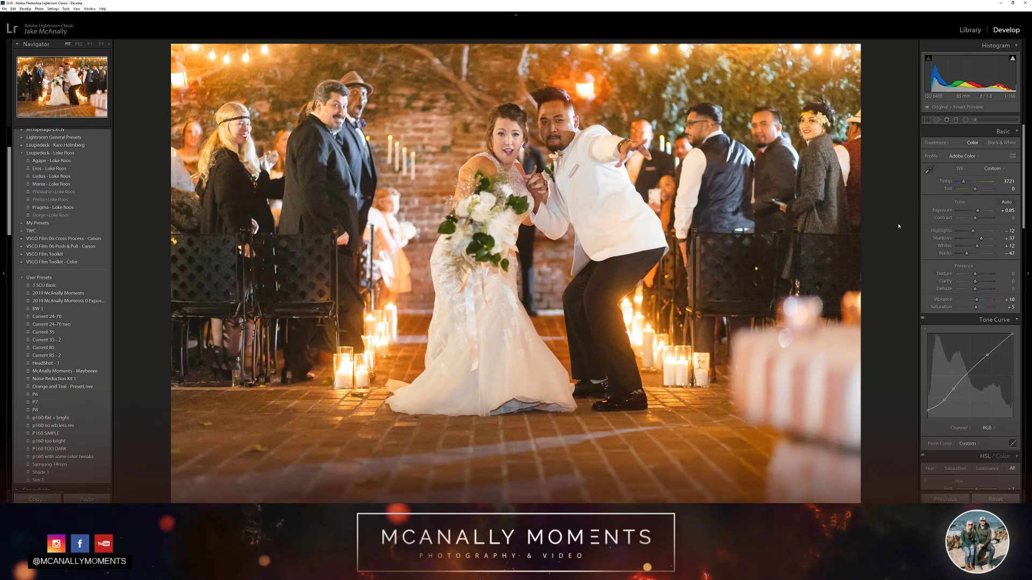
Set the blacks to -24 and the shadows to +31
{"action": "key", "text": "minus"}
{"action": "key", "text": "minus"}
{"action": "key", "text": "minus"}
{"action": "key", "text": "minus"}
{"action": "key", "text": "semicolon"}
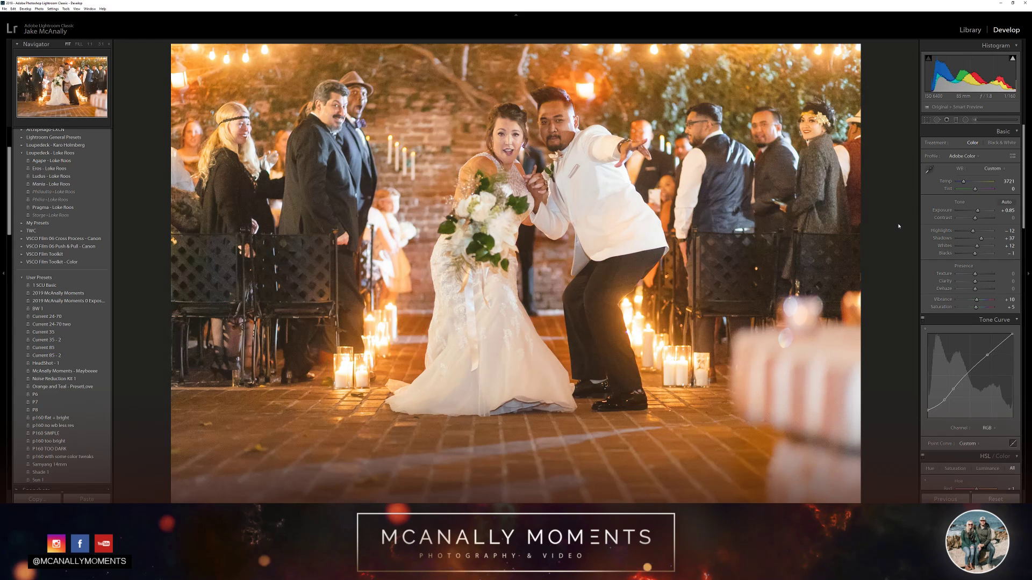
{"action": "key", "text": "minus"}
{"action": "key", "text": "minus"}
{"action": "key", "text": "minus"}
{"action": "key", "text": "minus"}
{"action": "key", "text": "minus"}
{"action": "key", "text": "minus"}
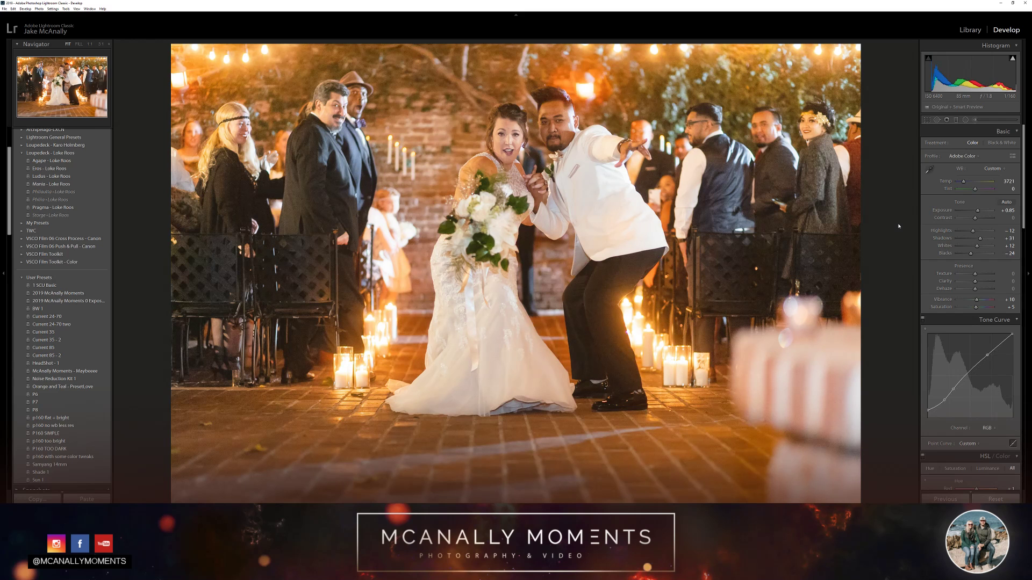
Try a Dehaze of +32 on the photo and undo it
{"action": "key", "text": "plus"}
{"action": "key", "text": "plus"}
{"action": "key", "text": "plus"}
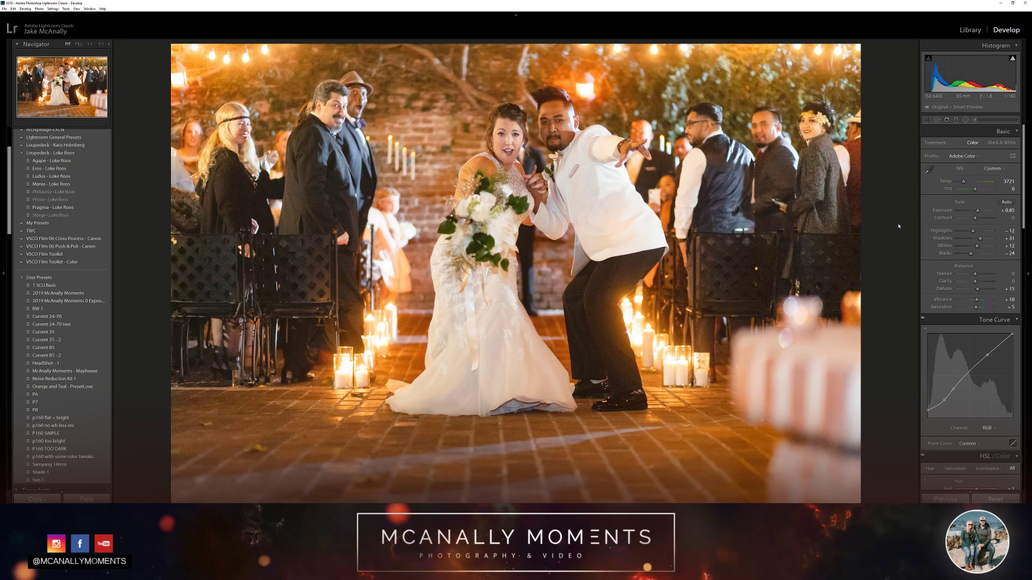
{"action": "key", "text": "plus"}
{"action": "key", "text": "plus"}
{"action": "key", "text": "plus"}
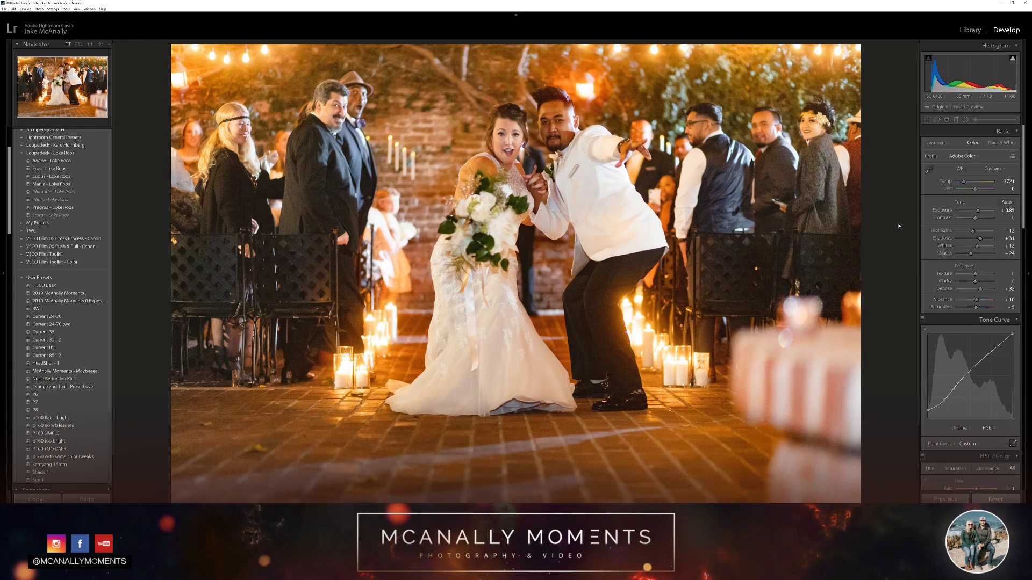
{"action": "key", "text": "ctrl+z"}
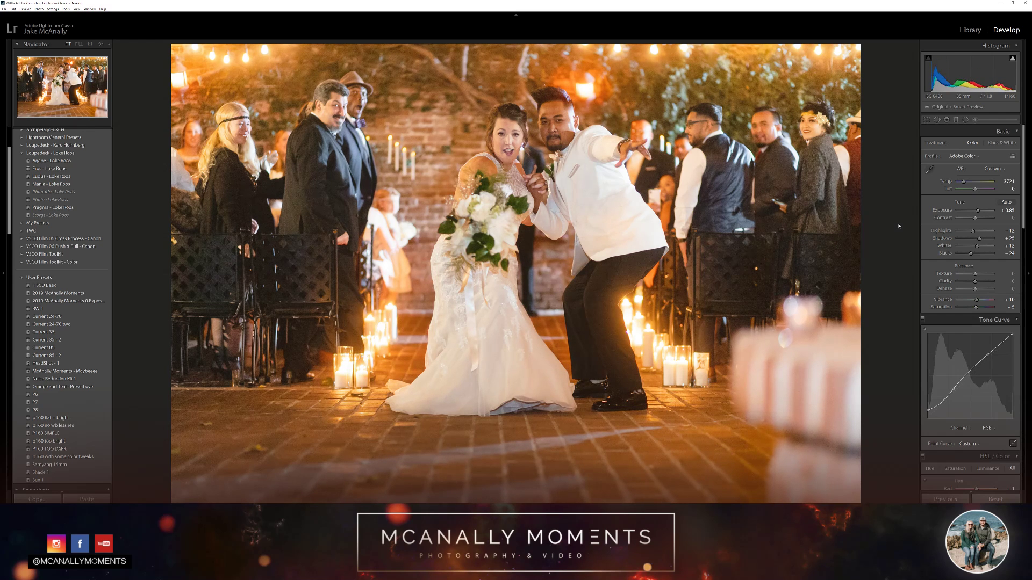
Try the shadows at +100, inspect the dark suits and chairs up close, and undo the shadows change
{"action": "key", "text": "plus"}
{"action": "key", "text": "plus"}
{"action": "key", "text": "plus"}
{"action": "key", "text": "plus"}
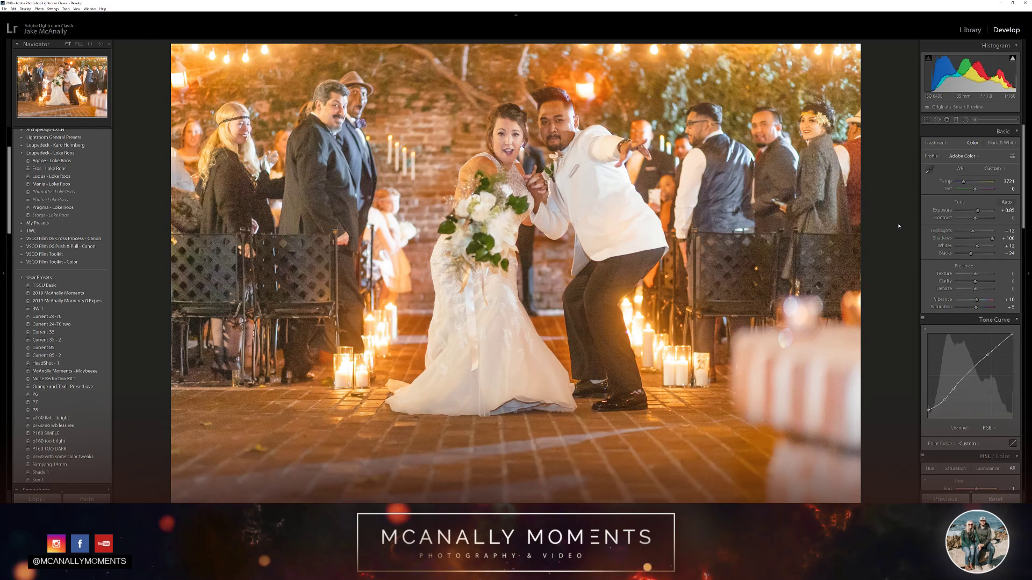
{"action": "left_click", "coordinate": [771, 270]}
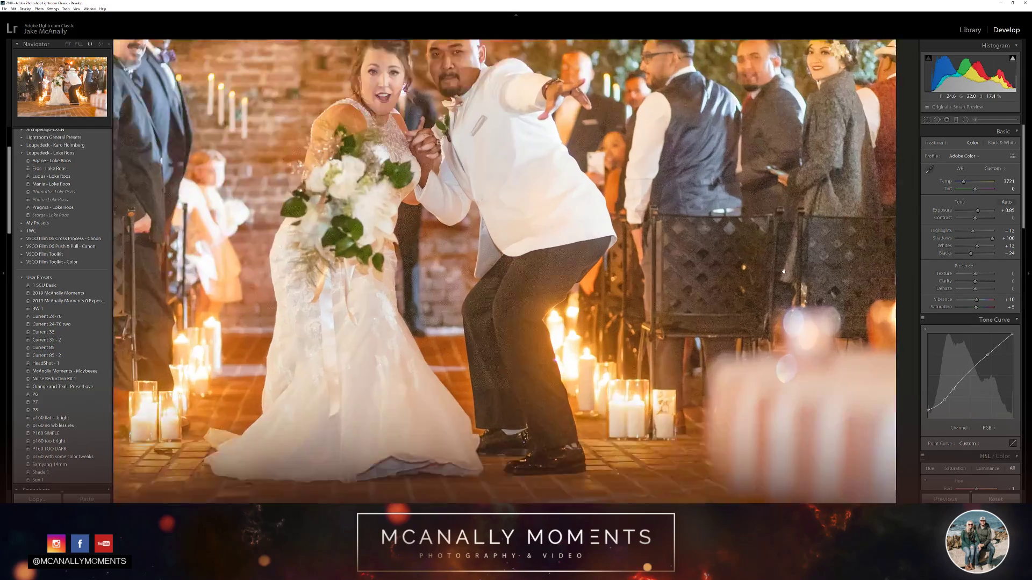
{"action": "left_click_drag", "start_coordinate": [771, 270], "coordinate": [687, 269]}
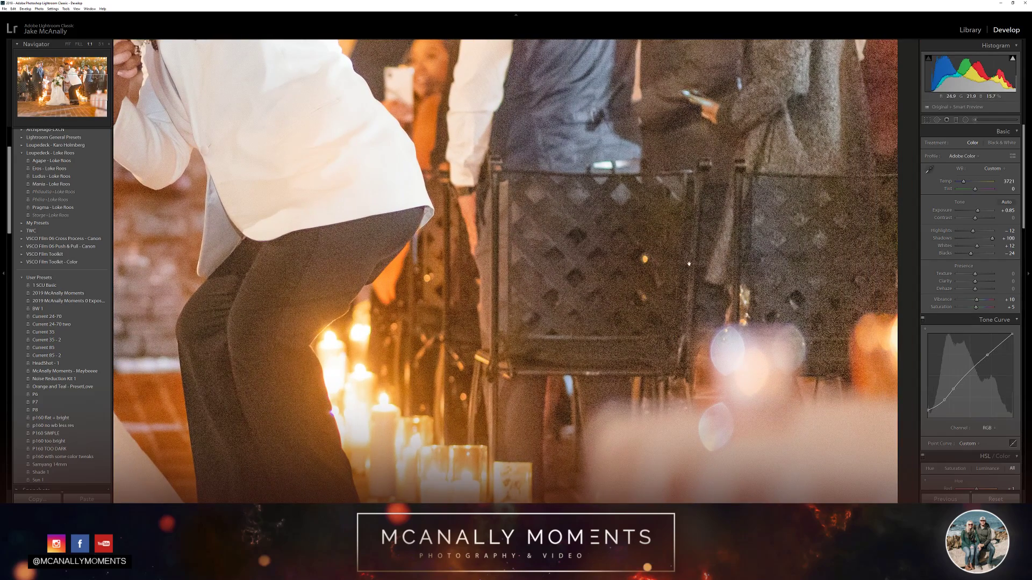
{"action": "left_click", "coordinate": [822, 264]}
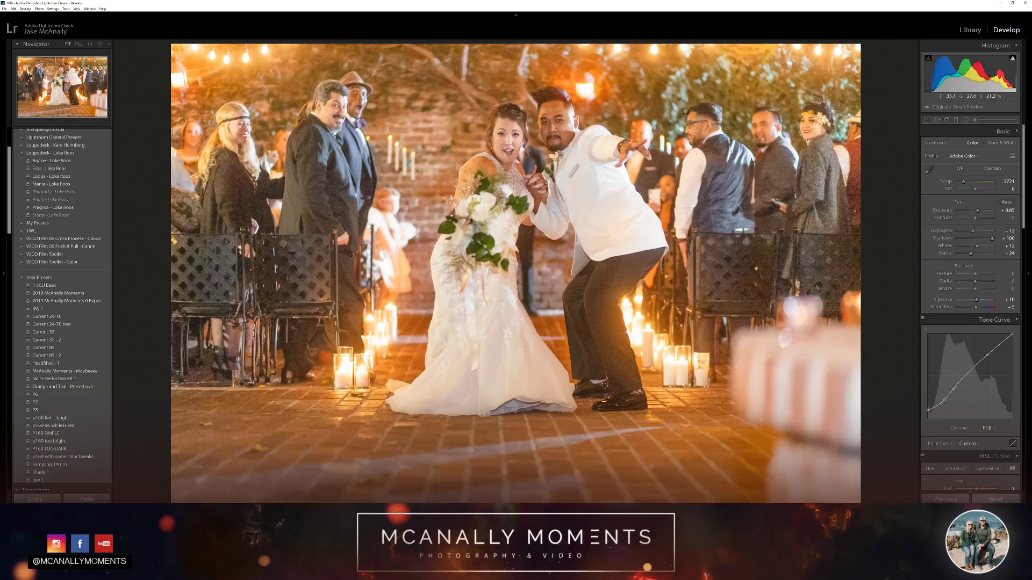
{"action": "left_click", "coordinate": [855, 200]}
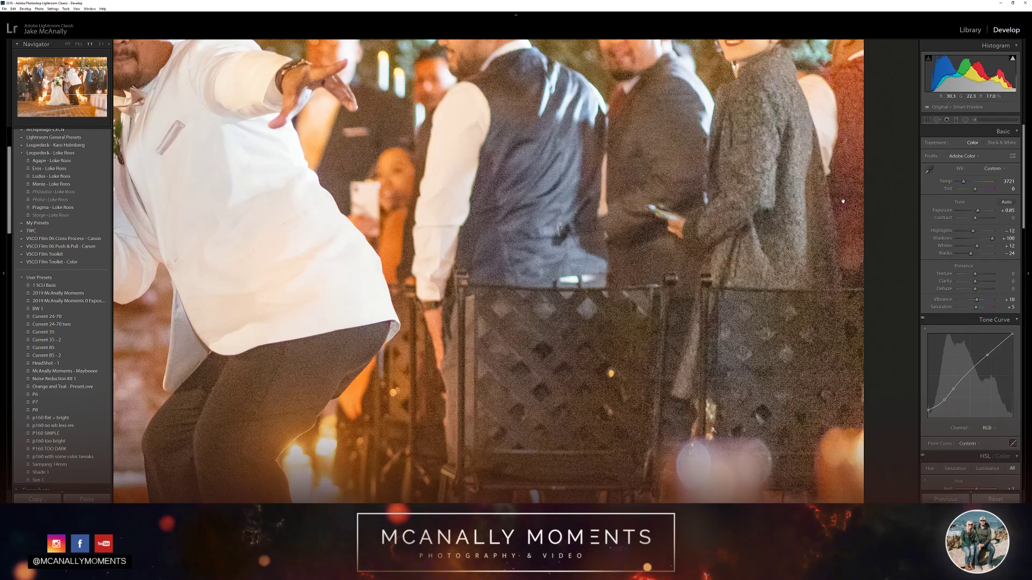
{"action": "left_click", "coordinate": [843, 201]}
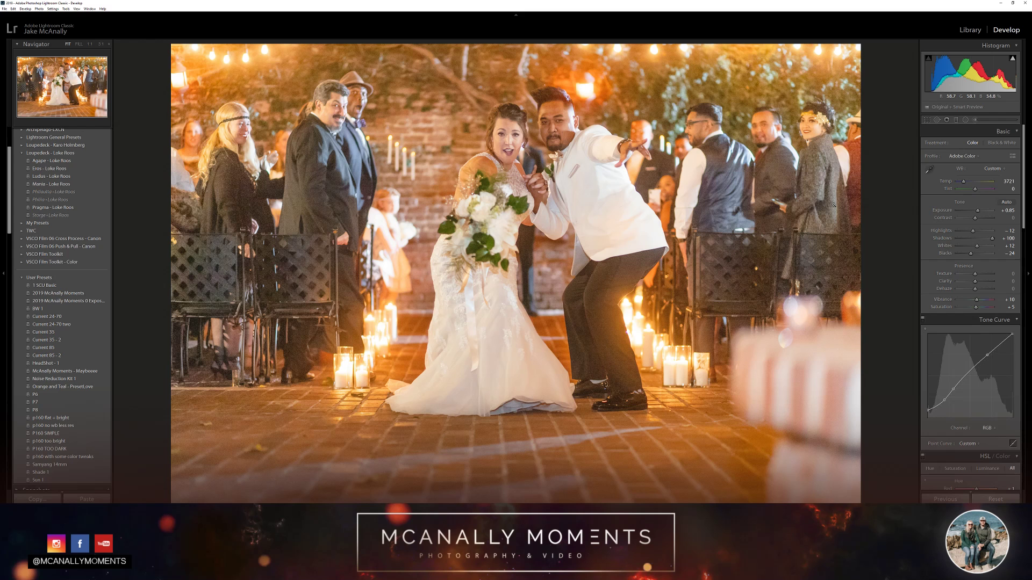
{"action": "key", "text": "ctrl+z"}
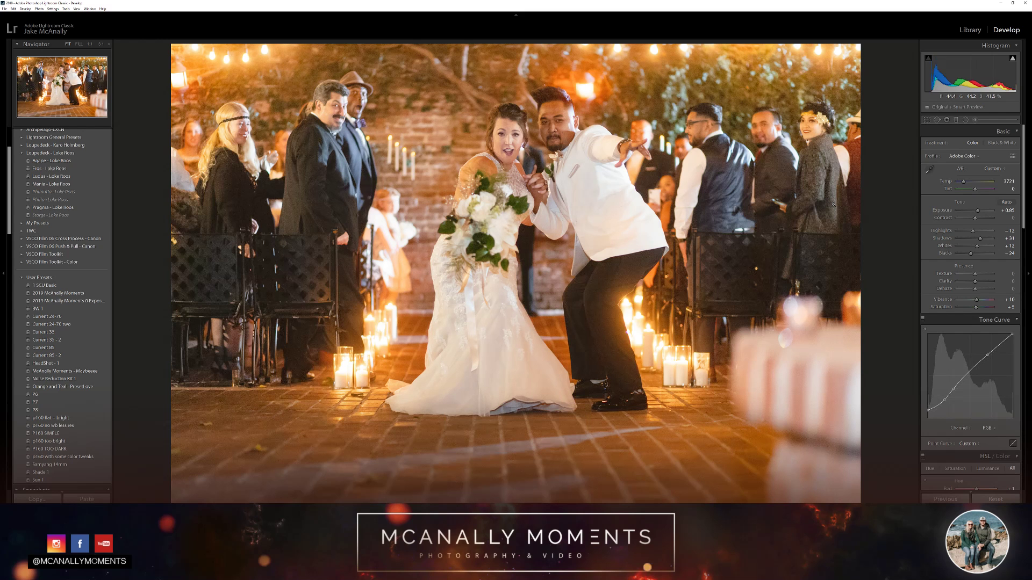
Set the contrast to +10, the shadows to +32 and the blacks to -38
{"action": "key", "text": "minus"}
{"action": "key", "text": "minus"}
{"action": "key", "text": "minus"}
{"action": "key", "text": "equal"}
{"action": "key", "text": "equal"}
{"action": "key", "text": "equal"}
{"action": "key", "text": "equal"}
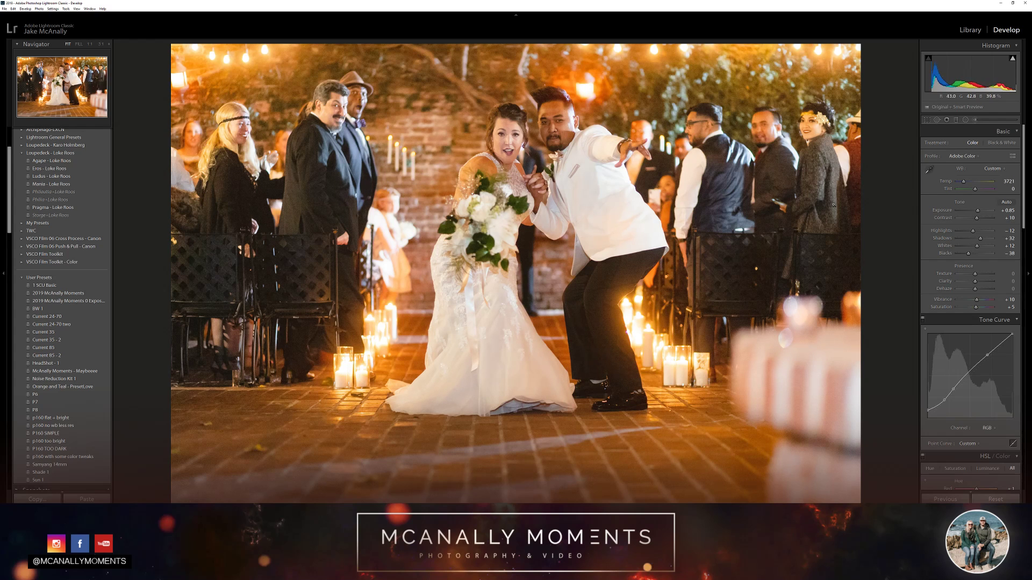
Raise the exposure to +0.90 and the shadows to +55
{"action": "key", "text": "equal"}
{"action": "key", "text": "equal"}
{"action": "key", "text": "equal"}
{"action": "key", "text": "equal"}
{"action": "key", "text": "equal"}
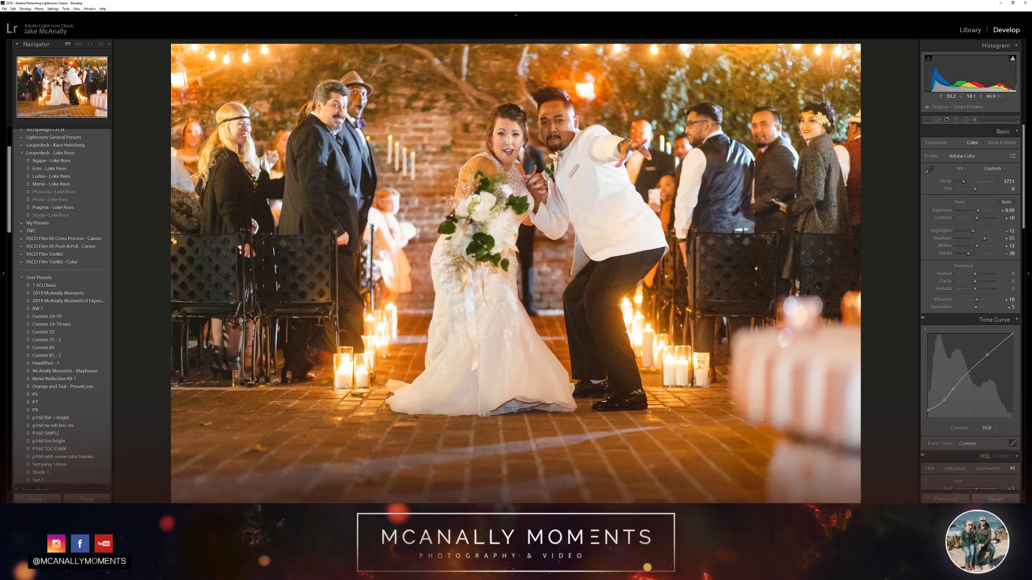
Try raising the photo's exposure to +1.35
{"action": "key", "text": "equal"}
{"action": "key", "text": "equal"}
{"action": "key", "text": "equal"}
{"action": "key", "text": "equal"}
{"action": "key", "text": "equal"}
{"action": "key", "text": "equal"}
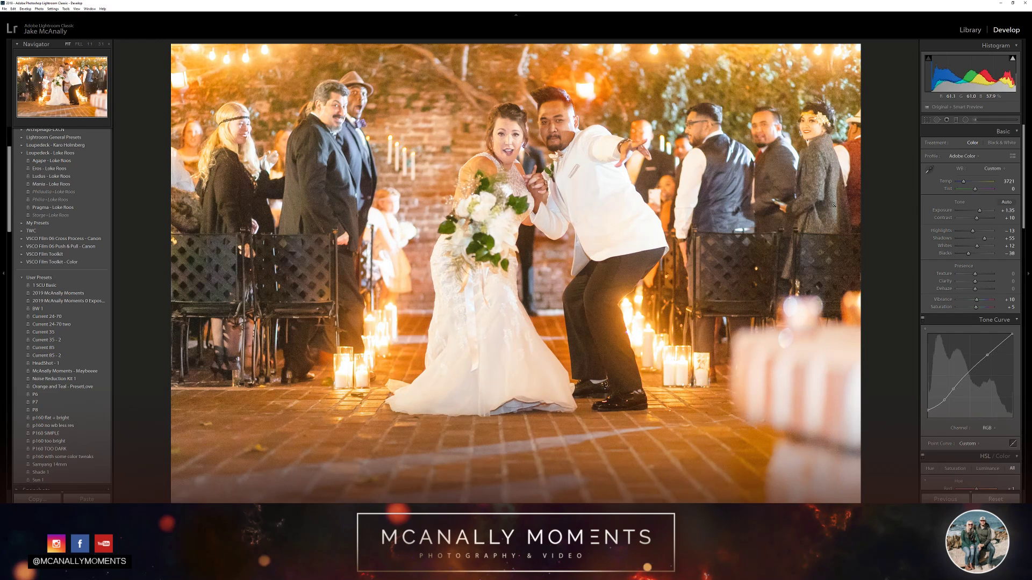
Try lowering the highlights to -53 and the whites to -14
{"action": "key", "text": "minus"}
{"action": "key", "text": "minus"}
{"action": "key", "text": "minus"}
{"action": "key", "text": "minus"}
{"action": "key", "text": "minus"}
{"action": "key", "text": "minus"}
{"action": "key", "text": "minus"}
{"action": "key", "text": "minus"}
Try the shadows at +34, the whites at -11 and the blacks at -48
{"action": "key", "text": "minus"}
{"action": "key", "text": "minus"}
{"action": "key", "text": "minus"}
{"action": "key", "text": "minus"}
{"action": "key", "text": "minus"}
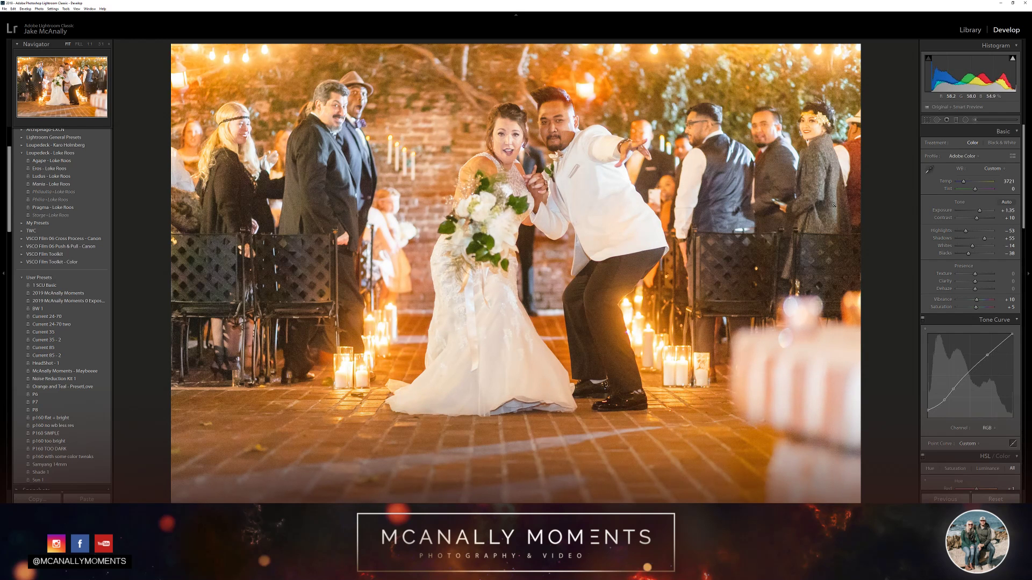
{"action": "key", "text": "equal"}
{"action": "key", "text": "minus"}
{"action": "key", "text": "minus"}
{"action": "key", "text": "minus"}
{"action": "key", "text": "minus"}
Try the highlights at -78, the shadows at +31 and the whites at -19
{"action": "key", "text": "minus"}
{"action": "key", "text": "minus"}
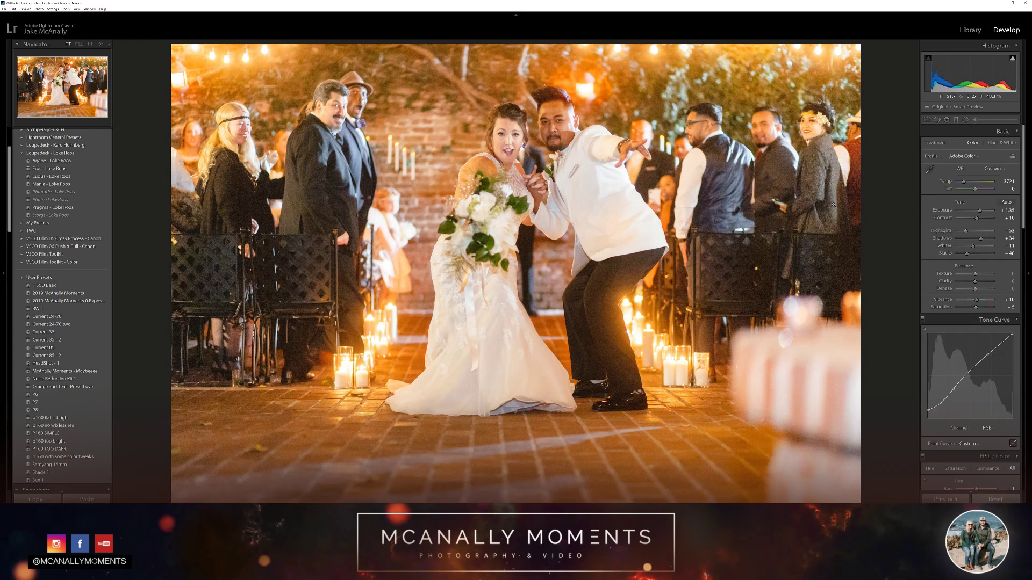
{"action": "key", "text": "minus"}
{"action": "key", "text": "minus"}
{"action": "key", "text": "minus"}
{"action": "key", "text": "minus"}
{"action": "key", "text": "minus"}
{"action": "key", "text": "minus"}
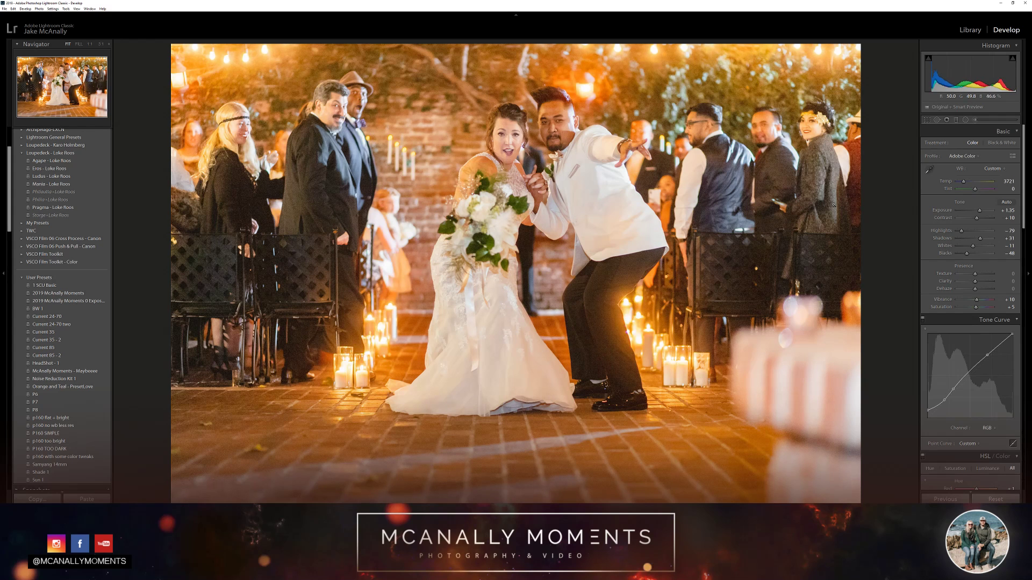
{"action": "key", "text": "minus"}
{"action": "key", "text": "minus"}
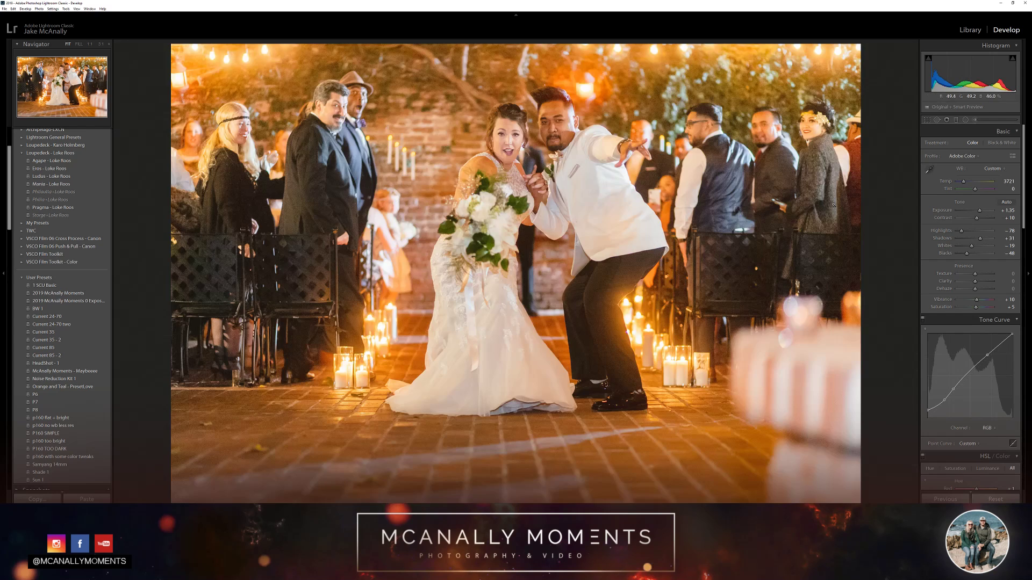
Undo the recent exposure, highlights, shadows, whites and blacks changes, back to the edit that set the contrast to +10
{"action": "key", "text": "ctrl+z"}
{"action": "key", "text": "ctrl+z"}
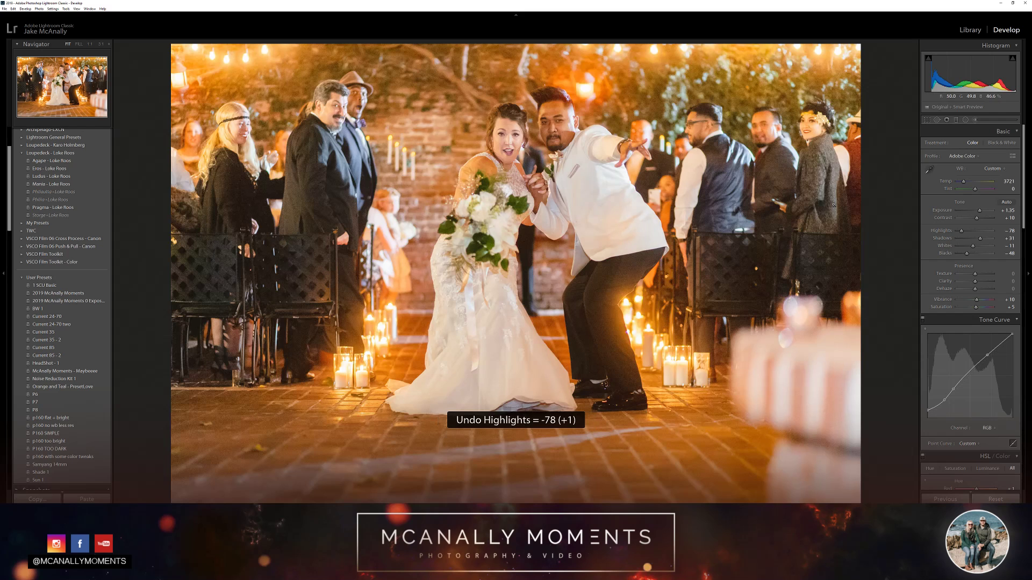
{"action": "key", "text": "ctrl+z"}
{"action": "key", "text": "ctrl+z"}
{"action": "key", "text": "ctrl+z"}
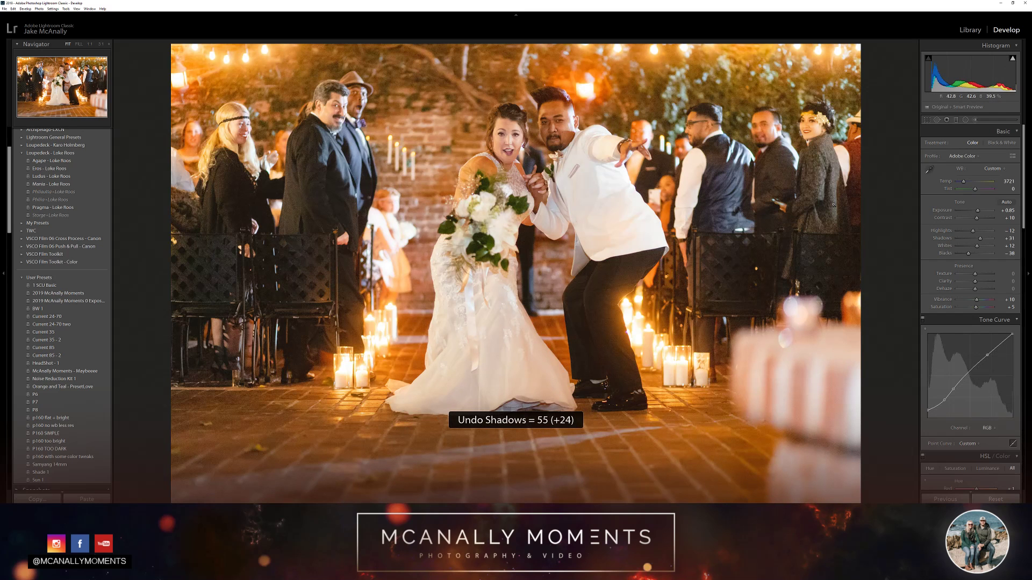
{"action": "key", "text": "ctrl+z"}
{"action": "key", "text": "ctrl+y"}
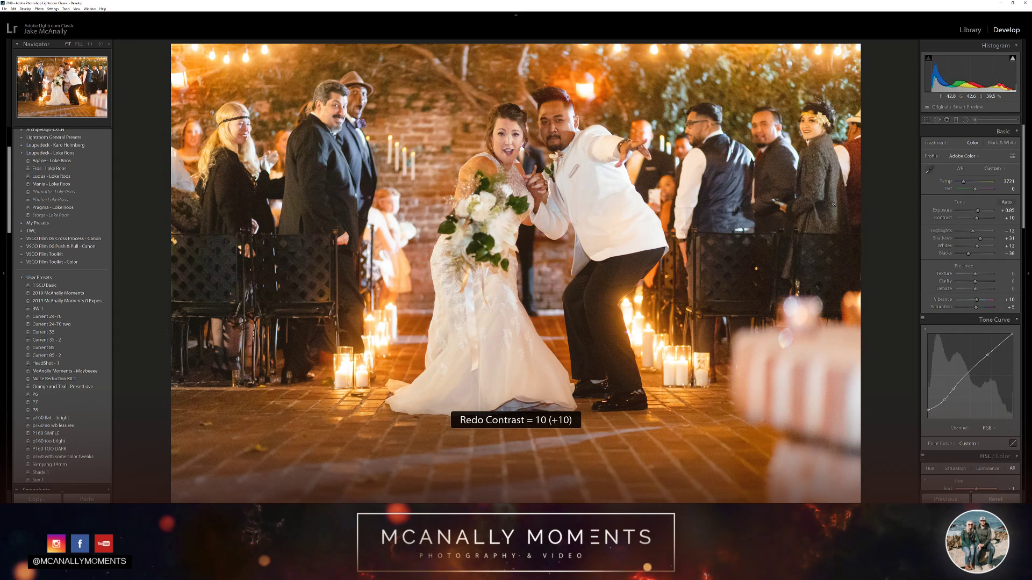
{"action": "key", "text": "ctrl+y"}
{"action": "key", "text": "ctrl+z"}
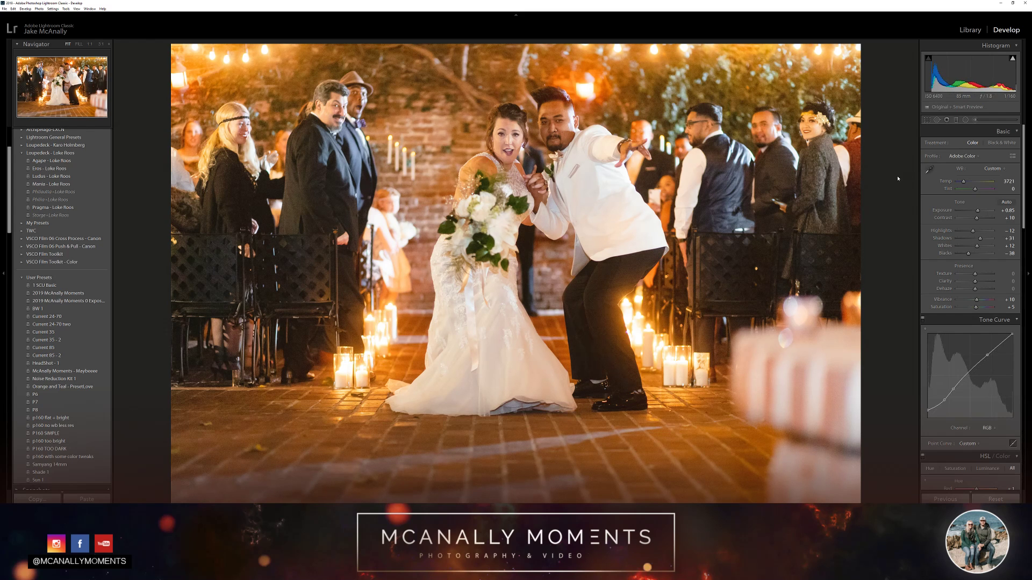
Try reducing the brick floor's orange saturation to -20 and red to -5 with targeted adjustment, and raising overall saturation to +12
{"action": "scroll", "coordinate": [950, 209], "scroll_direction": "down", "scroll_amount": 4}
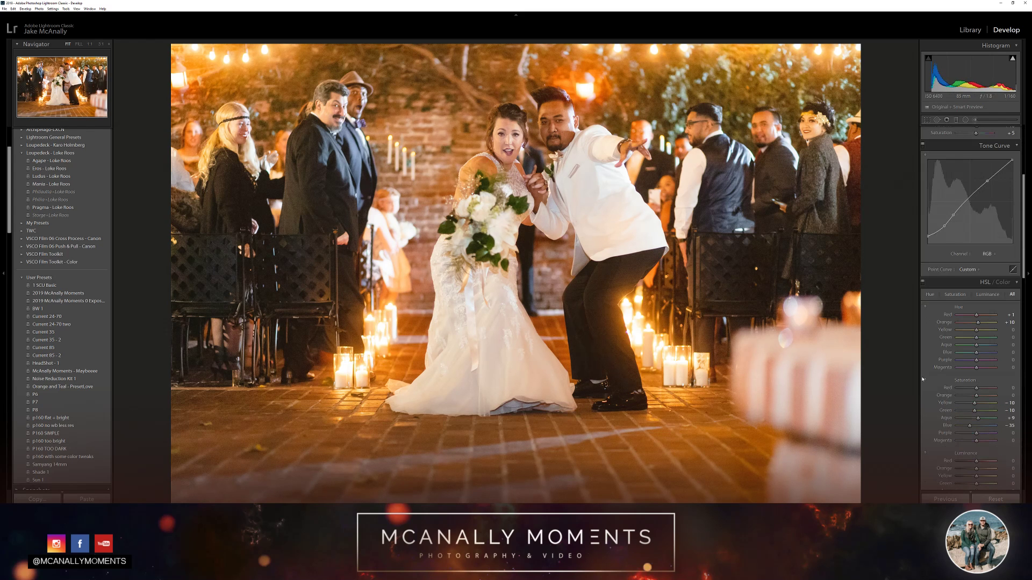
{"action": "left_click", "coordinate": [925, 381]}
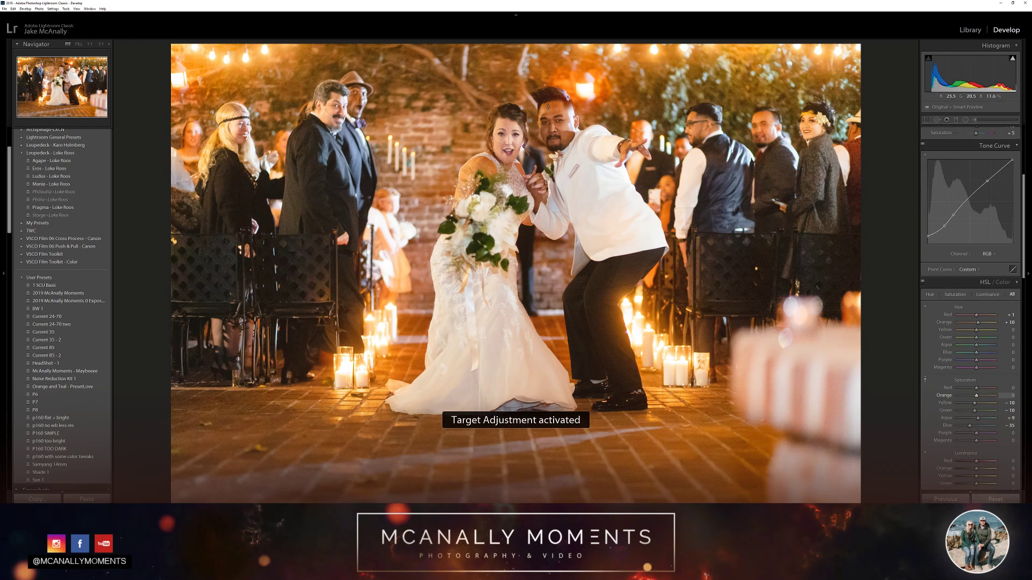
{"action": "mouse_move", "coordinate": [555, 334]}
{"action": "left_mouse_down"}
{"action": "mouse_move", "coordinate": [555, 373]}
{"action": "mouse_move", "coordinate": [555, 324]}
{"action": "mouse_move", "coordinate": [555, 368]}
{"action": "mouse_move", "coordinate": [555, 353]}
{"action": "left_mouse_up"}
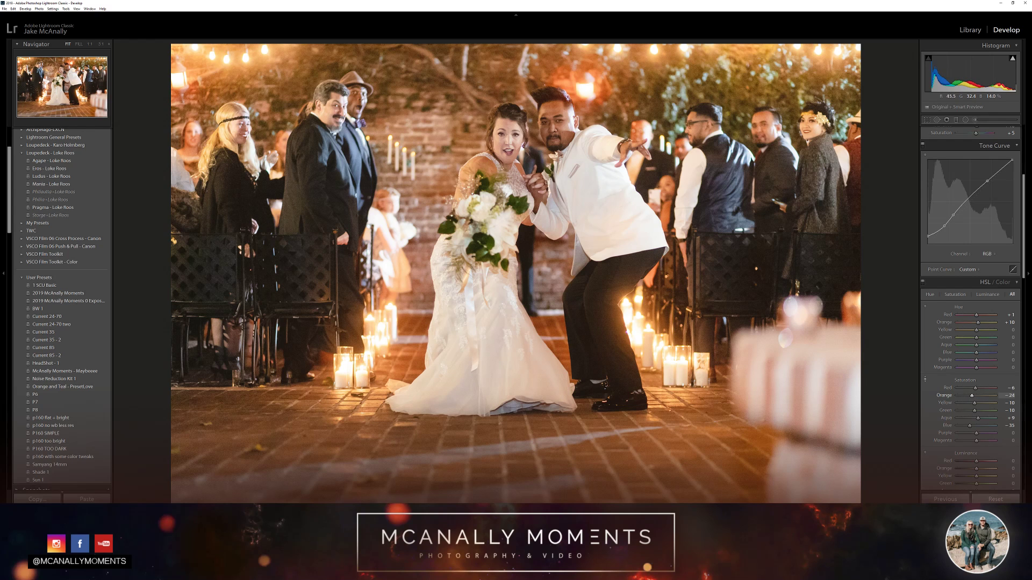
{"action": "key", "text": "d"}
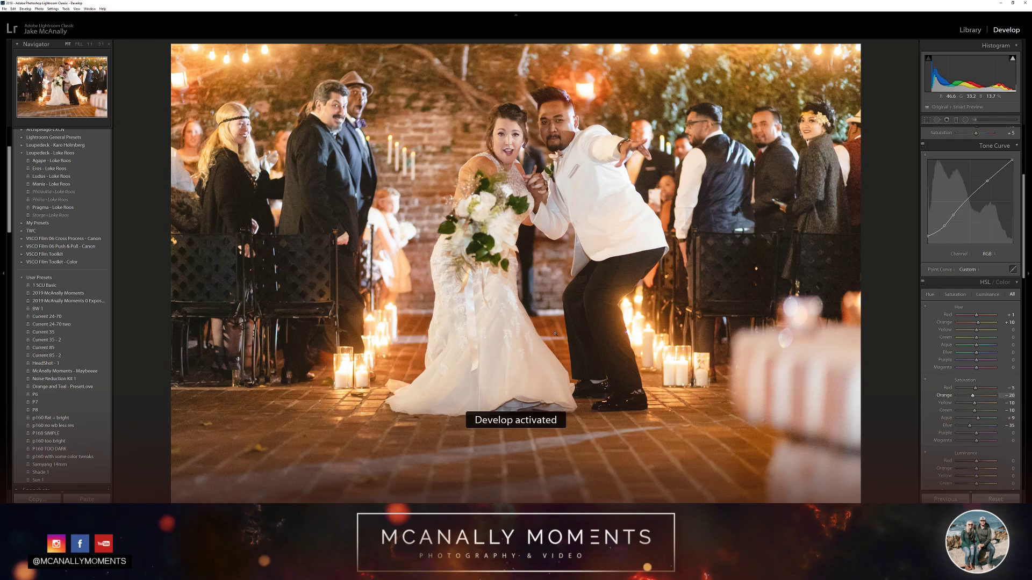
{"action": "key", "text": "equal"}
{"action": "key", "text": "equal"}
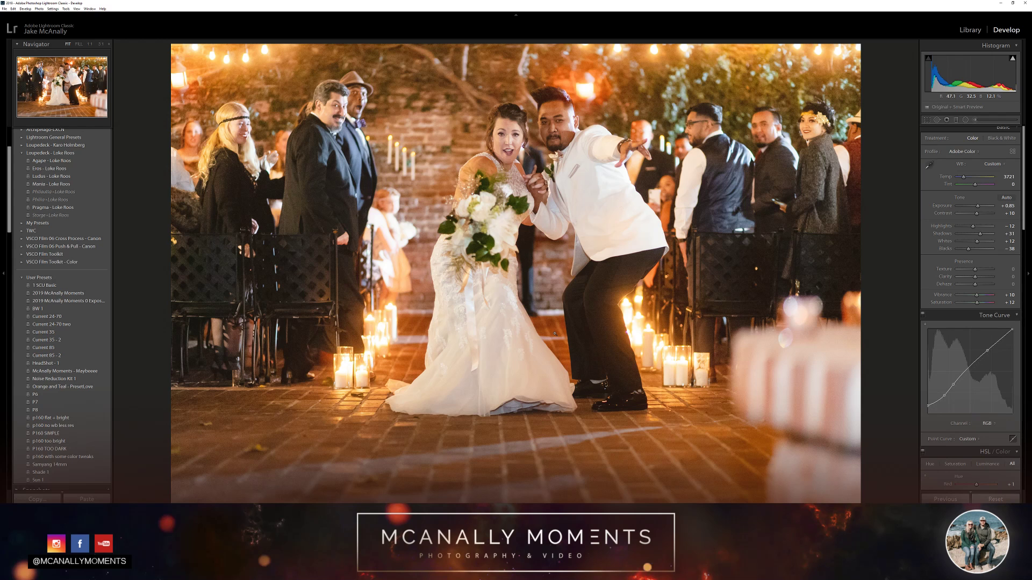
Compare the latest Saturation history state with the earlier Contrast state and revert the photo to the Contrast state
{"action": "scroll", "coordinate": [87, 382], "scroll_direction": "down", "scroll_amount": 5}
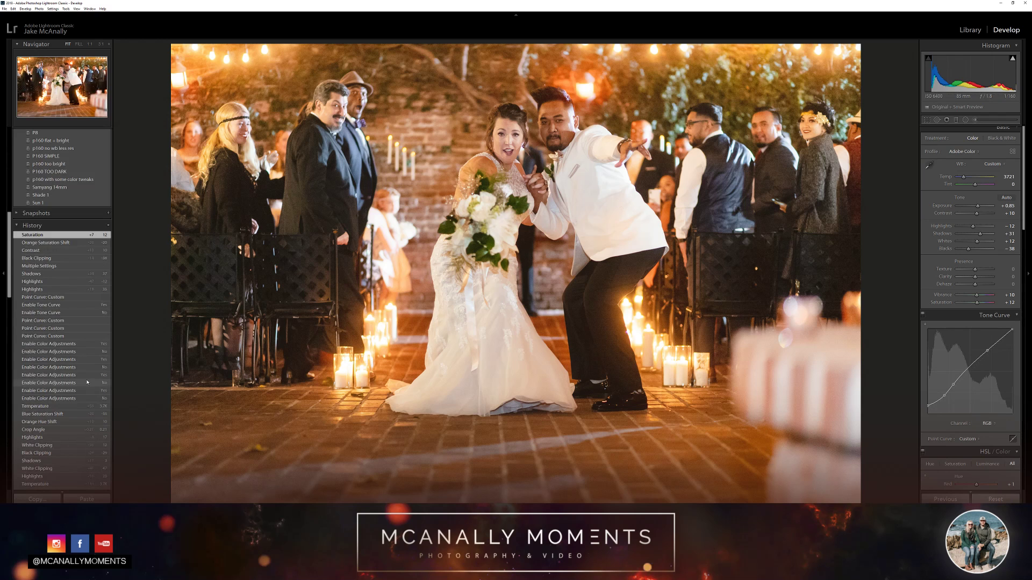
{"action": "left_click", "coordinate": [54, 252]}
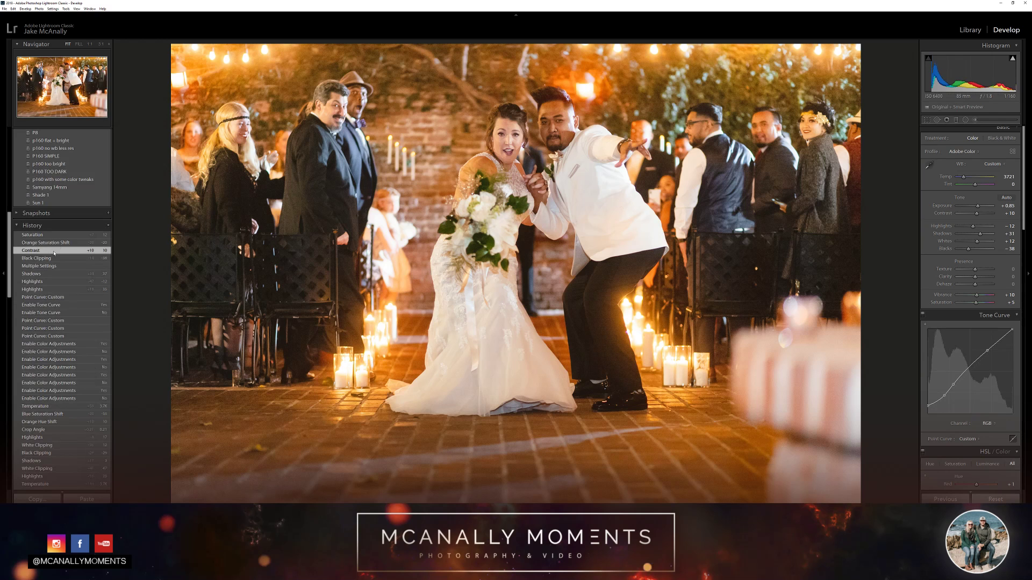
{"action": "left_click", "coordinate": [47, 235]}
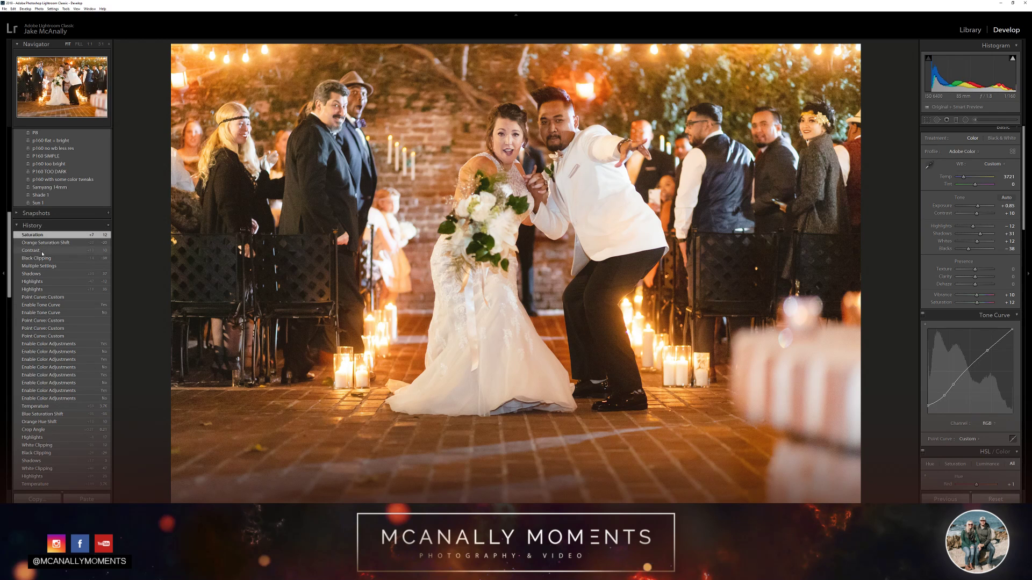
{"action": "left_click", "coordinate": [42, 252]}
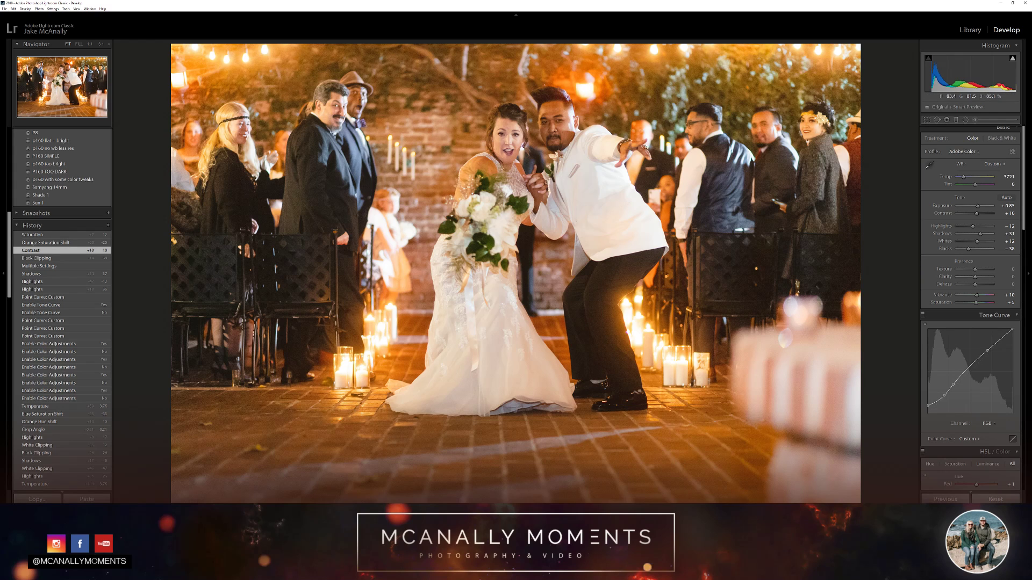
Set the HSL orange saturation to -5
{"action": "scroll", "coordinate": [929, 242], "scroll_direction": "down", "scroll_amount": 3}
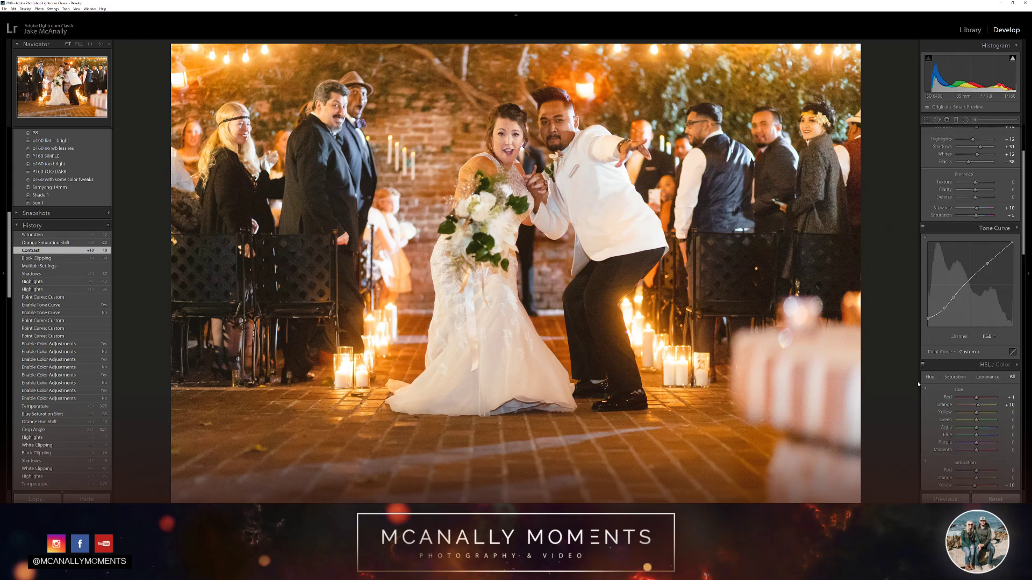
{"action": "left_click", "coordinate": [1007, 478]}
{"action": "type", "text": "-2"}
{"action": "key", "text": "Return"}
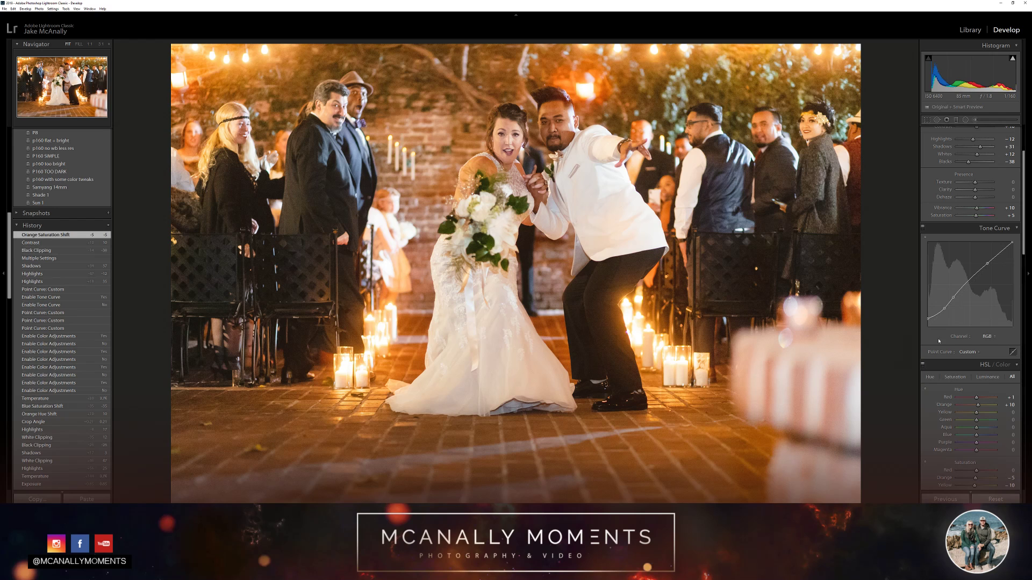
Set the white balance to temperature 3550 and tint -4 by sampling the groom's white jacket with the White Balance Selector
{"action": "scroll", "coordinate": [938, 341], "scroll_direction": "up", "scroll_amount": 2}
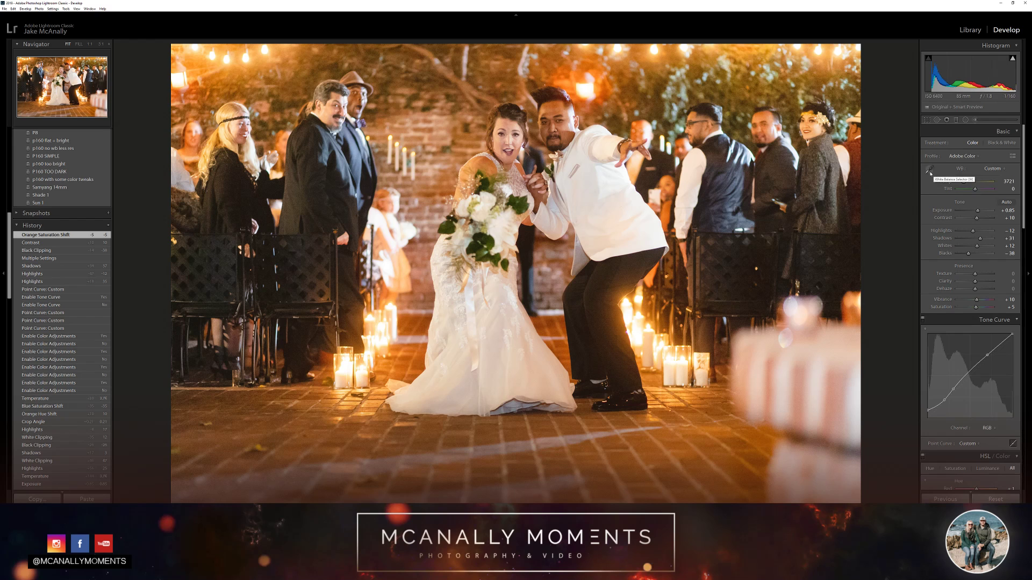
{"action": "left_click", "coordinate": [933, 172]}
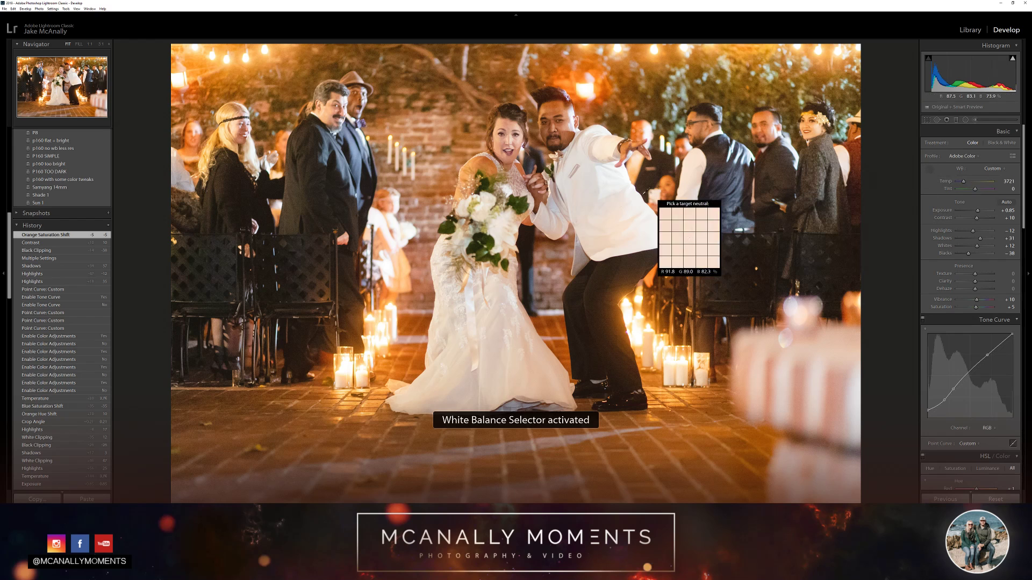
{"action": "left_click", "coordinate": [585, 178]}
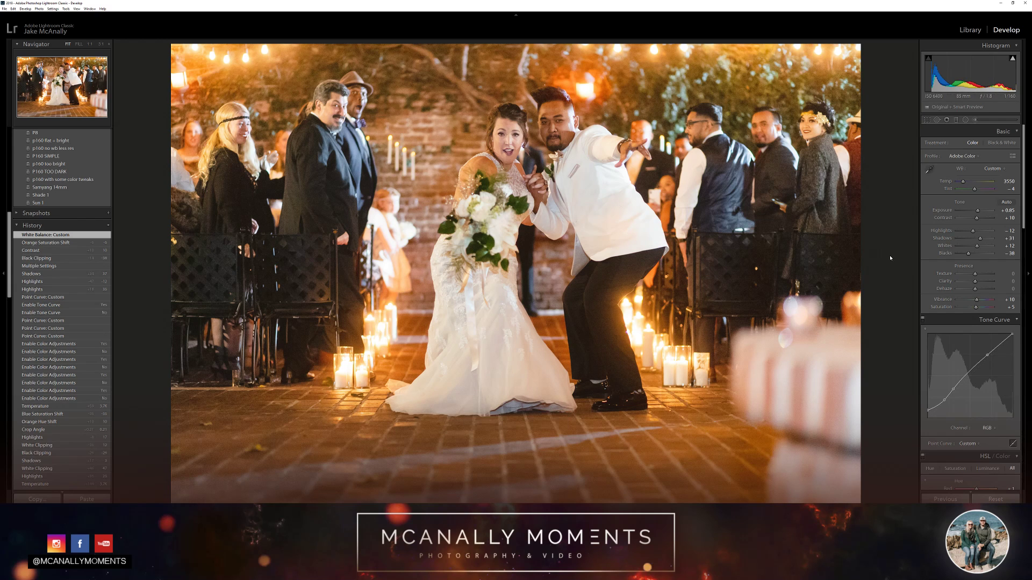
Compare the photo with and without the new white balance and the orange saturation change, keeping both edits applied
{"action": "key", "text": "ctrl+z"}
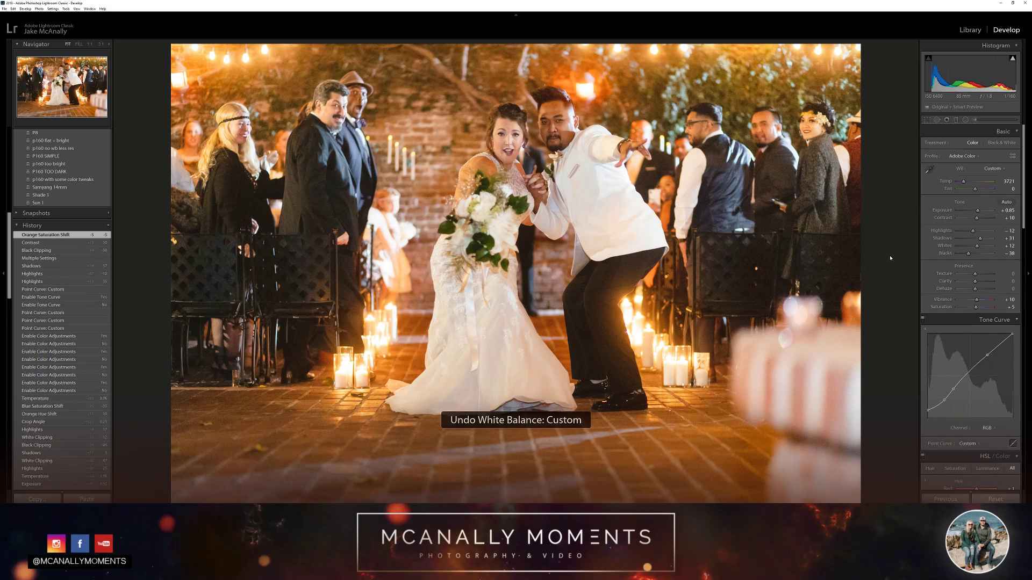
{"action": "key", "text": "ctrl+y"}
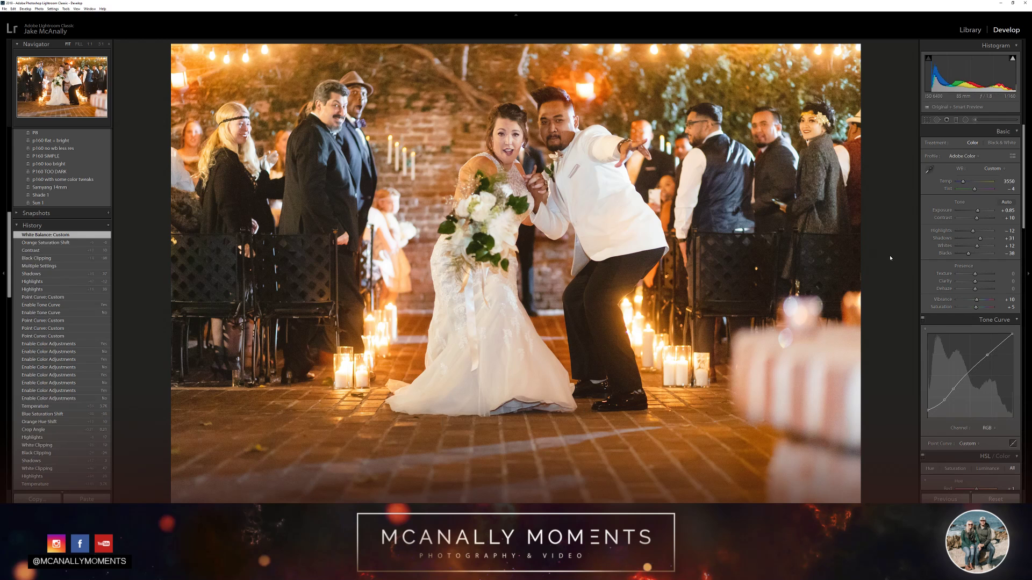
{"action": "key", "text": "ctrl+z"}
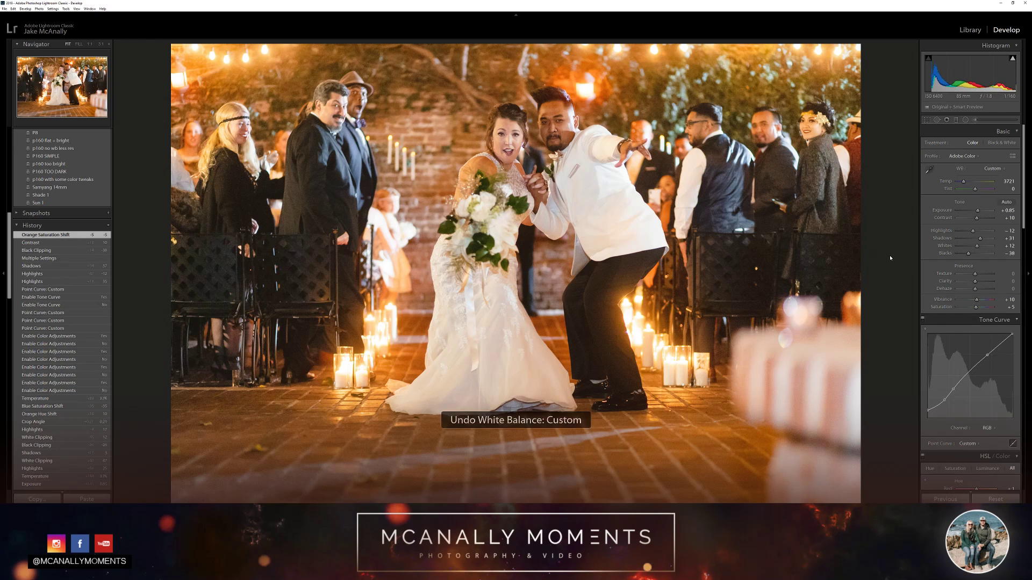
{"action": "key", "text": "ctrl+y"}
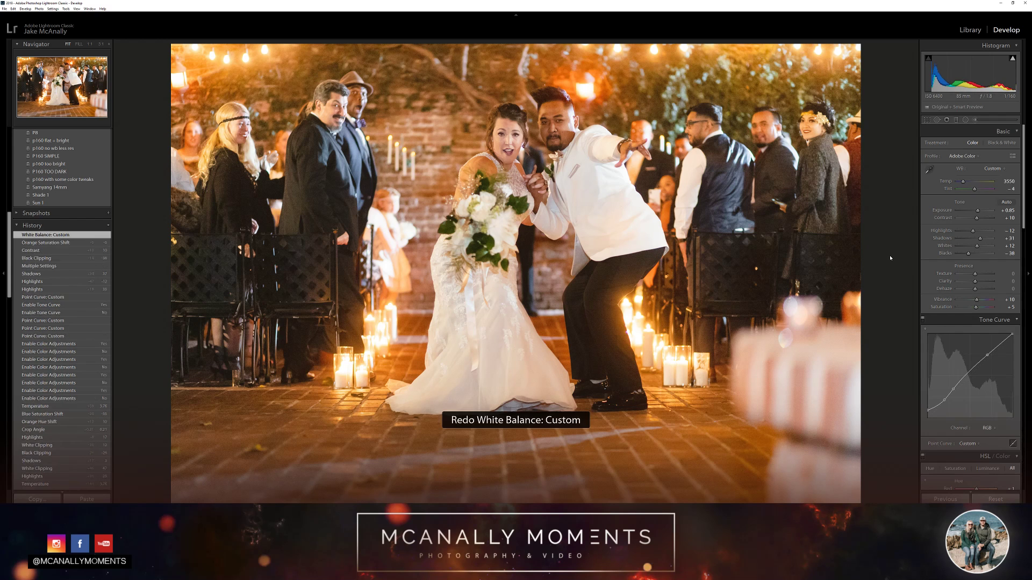
{"action": "key", "text": "ctrl+z"}
{"action": "key", "text": "ctrl+y"}
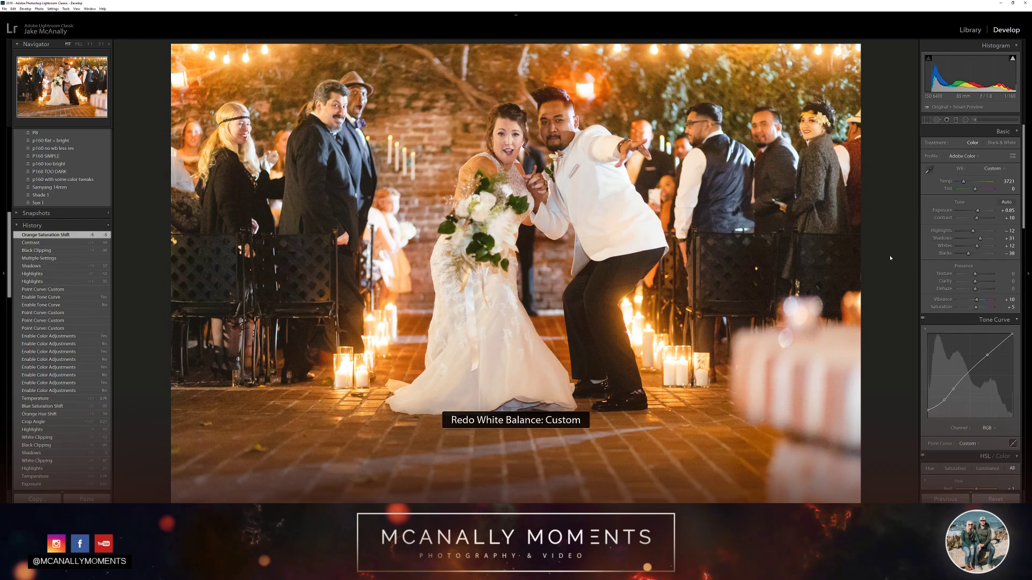
{"action": "key", "text": "ctrl+z"}
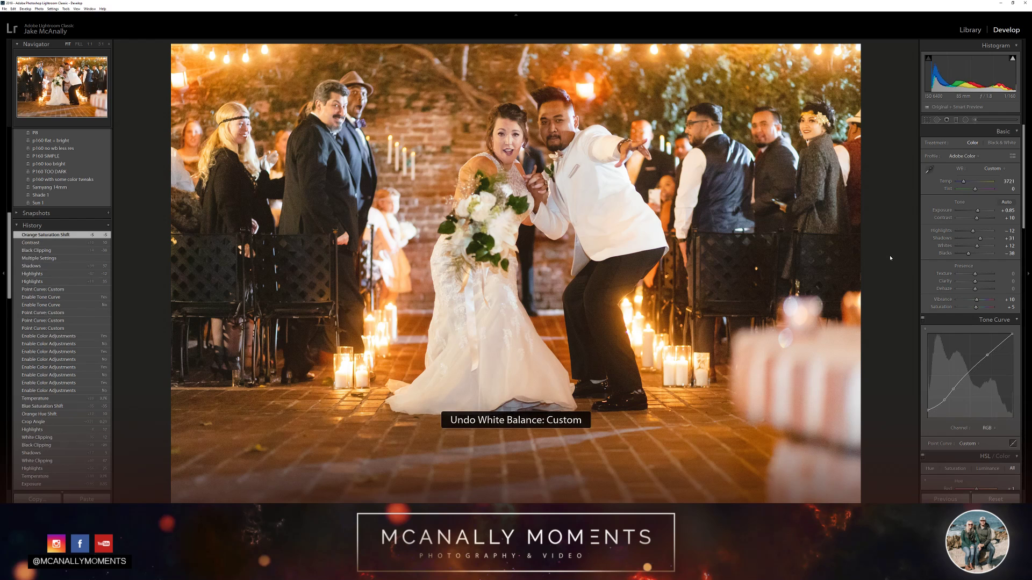
{"action": "key", "text": "ctrl+z"}
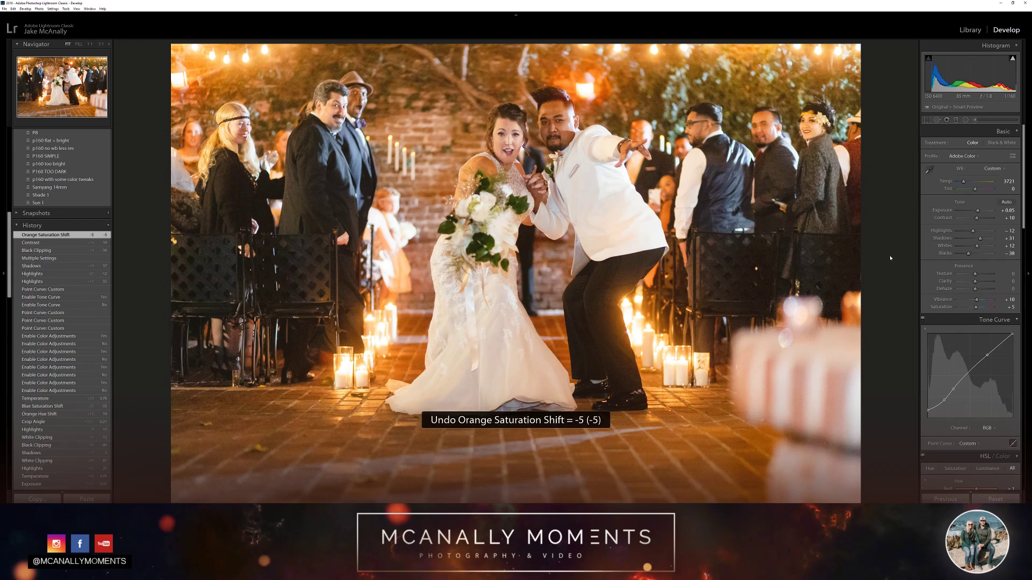
{"action": "key", "text": "ctrl+y"}
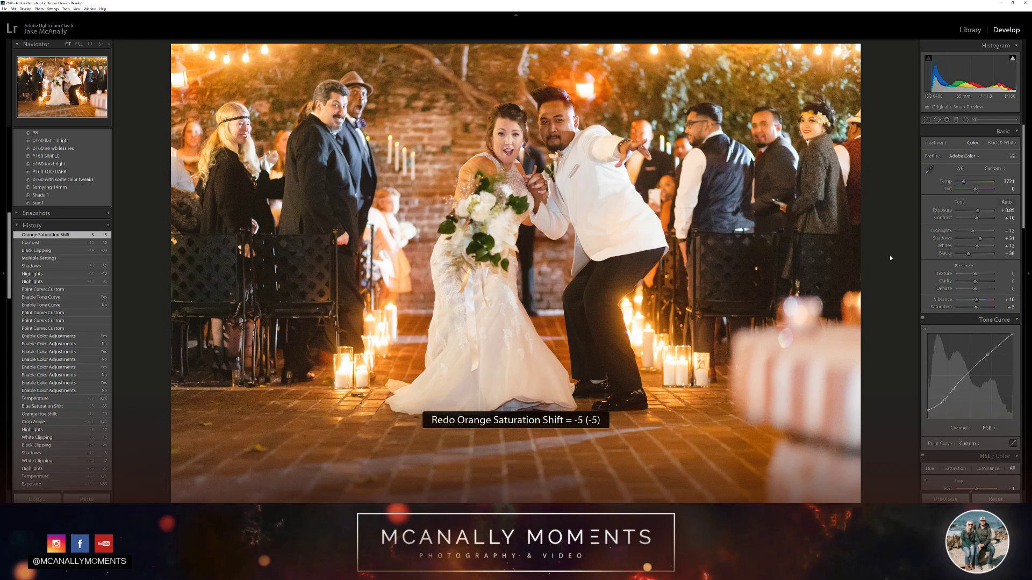
{"action": "key", "text": "ctrl+y"}
{"action": "key", "text": "ctrl+z"}
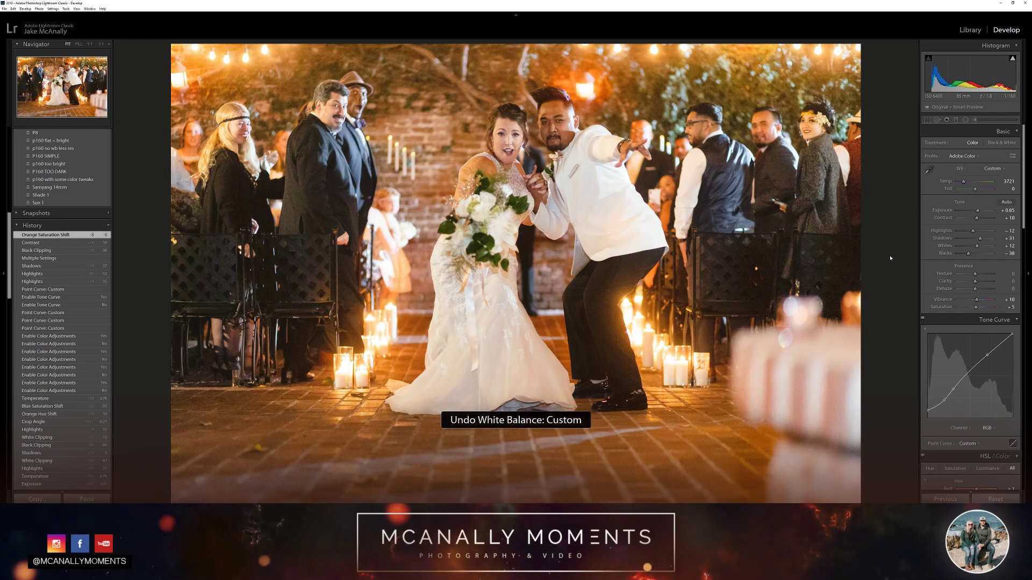
{"action": "key", "text": "ctrl+y"}
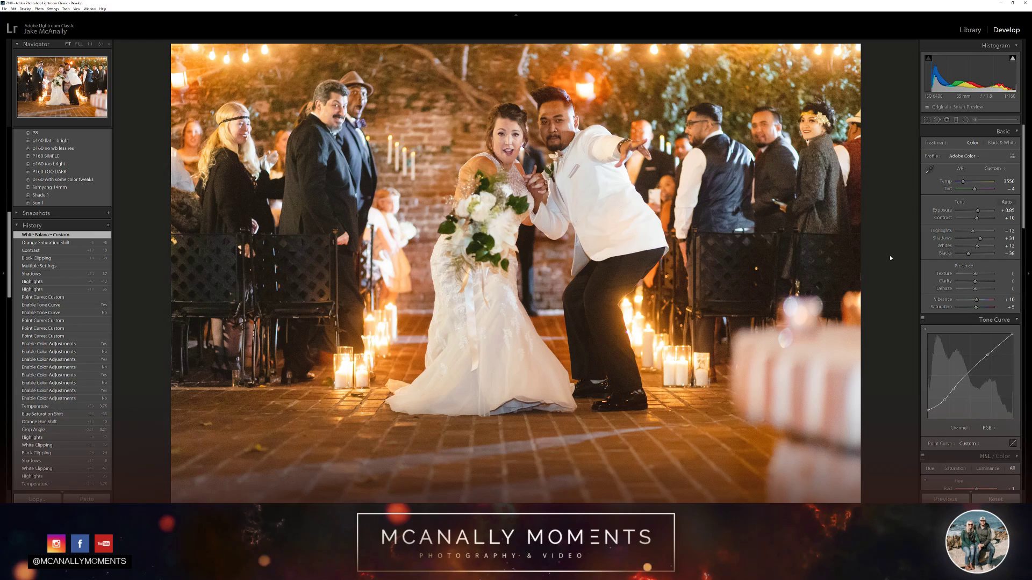
Set the noise reduction to luminance 46, luminance detail 20, color 29, color detail 80 and color smoothness 90, checking the couple at 1:1
{"action": "left_click", "coordinate": [610, 109]}
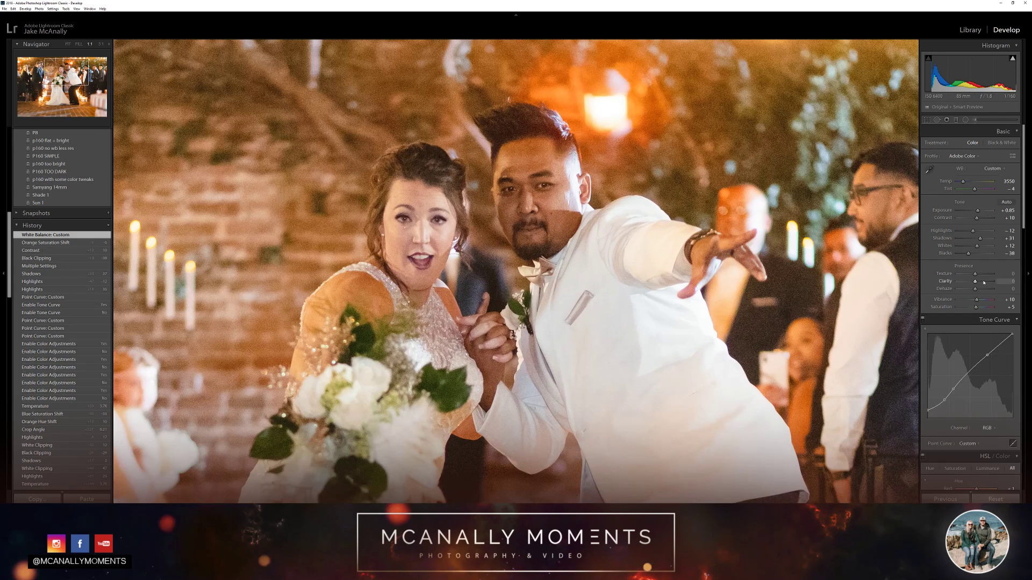
{"action": "scroll", "coordinate": [950, 326], "scroll_direction": "down", "scroll_amount": 10}
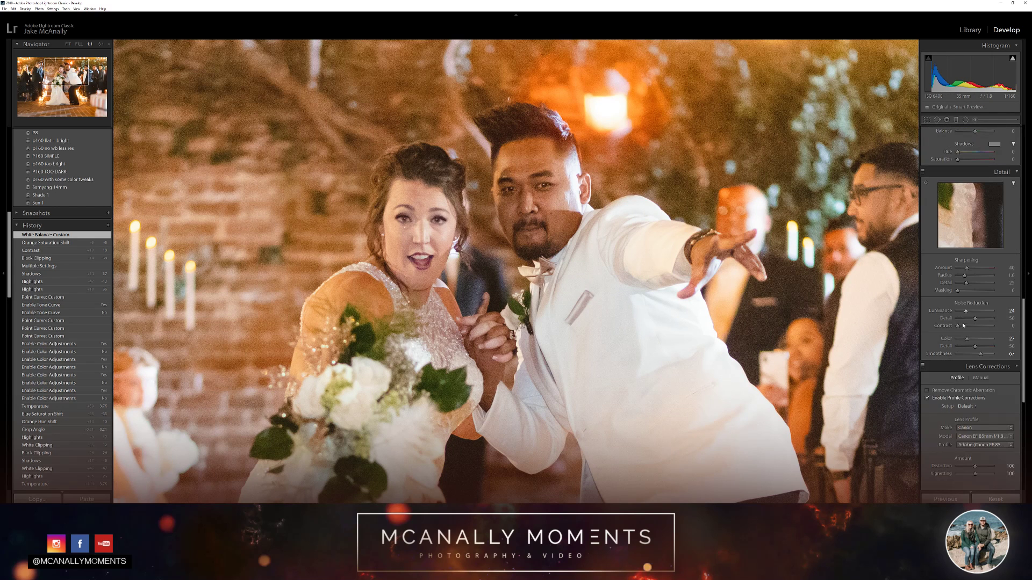
{"action": "left_click_drag", "start_coordinate": [967, 312], "coordinate": [975, 313]}
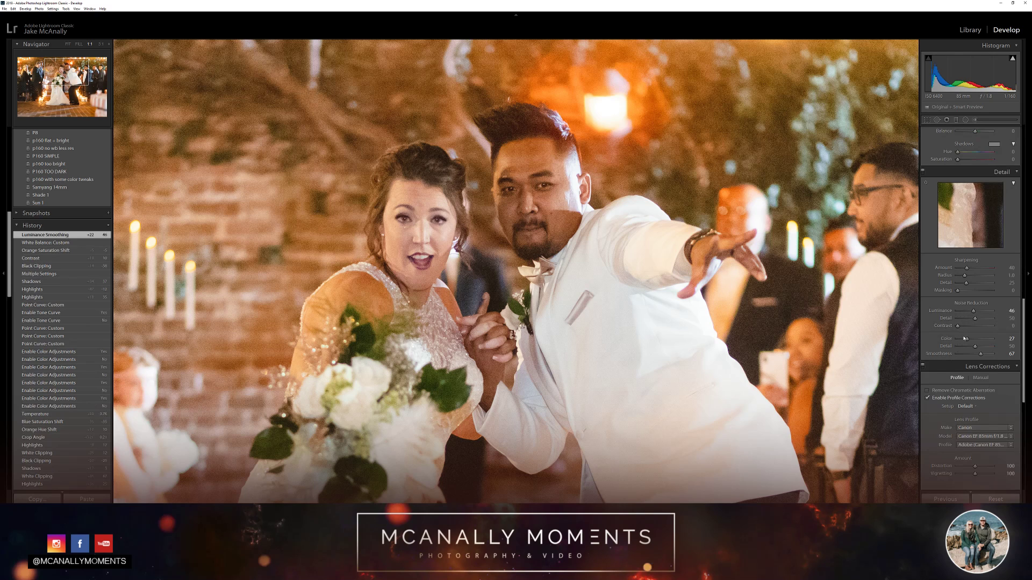
{"action": "left_click_drag", "start_coordinate": [967, 339], "coordinate": [977, 340]}
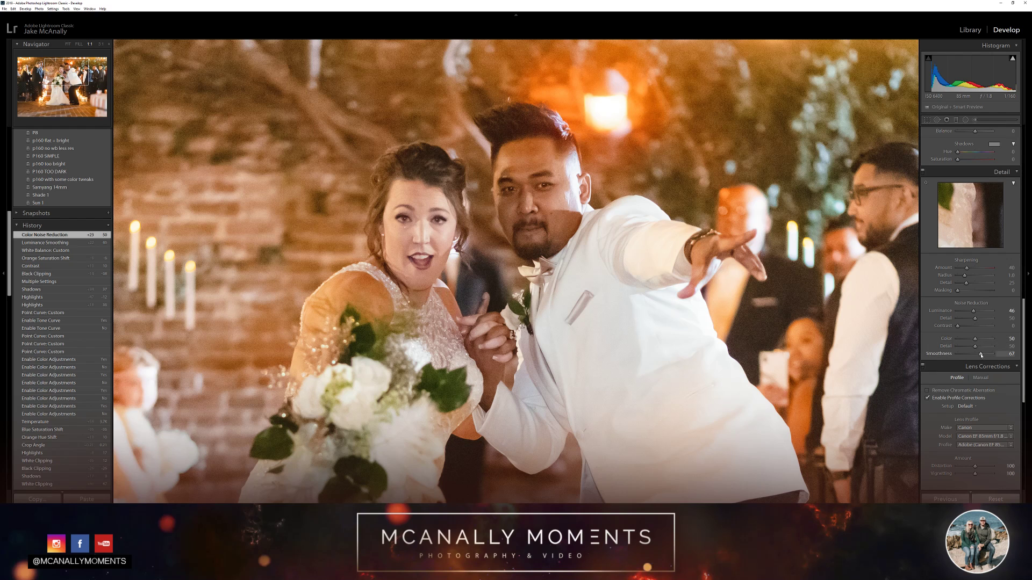
{"action": "left_click_drag", "start_coordinate": [975, 348], "coordinate": [964, 349]}
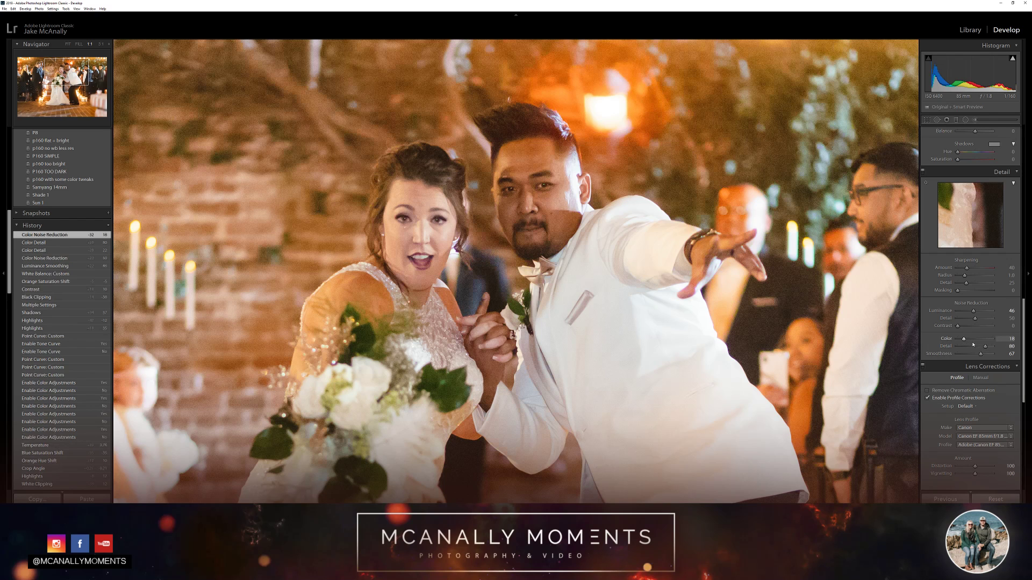
{"action": "left_click", "coordinate": [978, 340]}
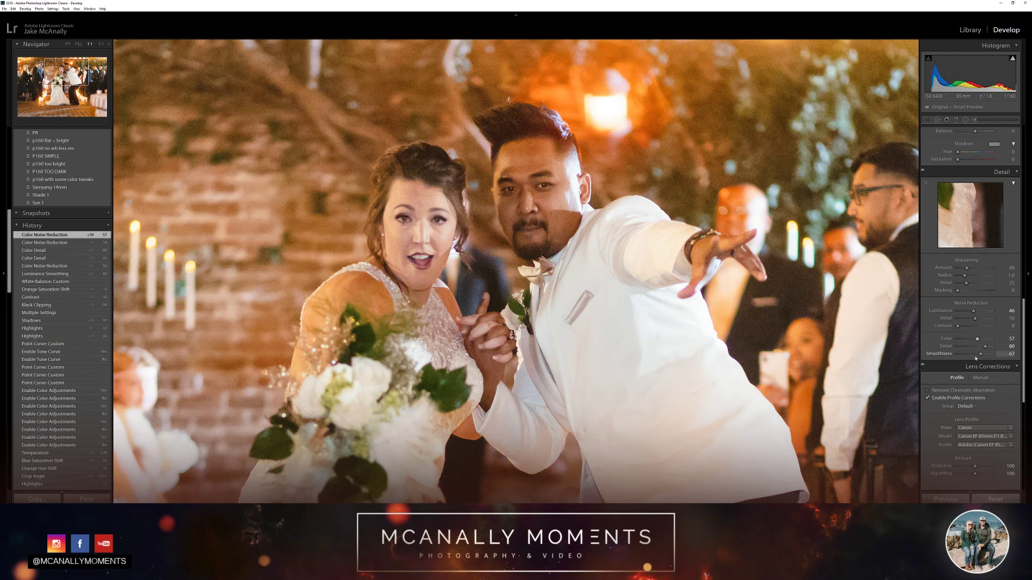
{"action": "left_click_drag", "start_coordinate": [980, 354], "coordinate": [966, 355]}
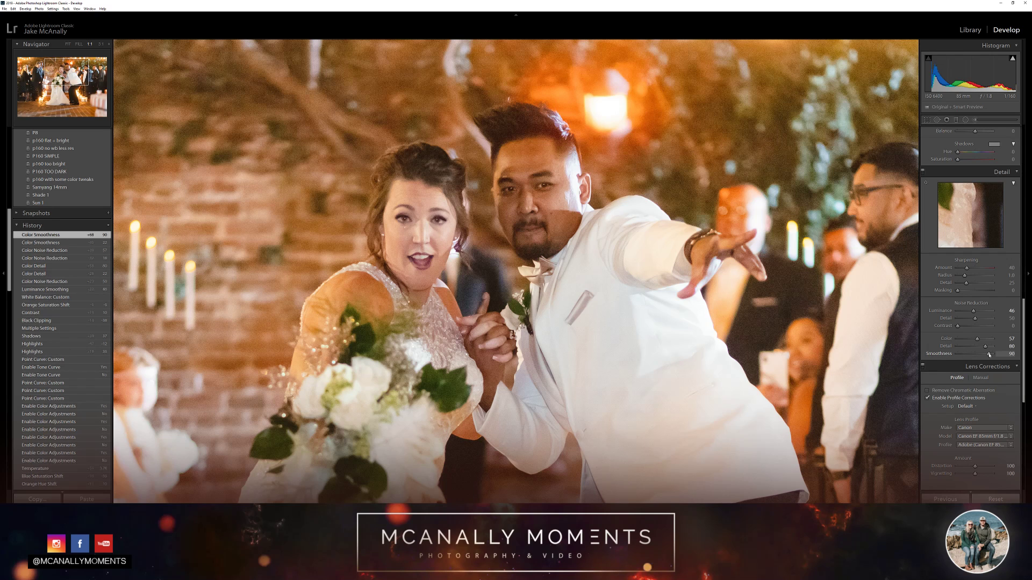
{"action": "mouse_move", "coordinate": [977, 340]}
{"action": "left_mouse_down"}
{"action": "mouse_move", "coordinate": [968, 342]}
{"action": "mouse_move", "coordinate": [984, 322]}
{"action": "mouse_move", "coordinate": [969, 323]}
{"action": "left_mouse_up"}
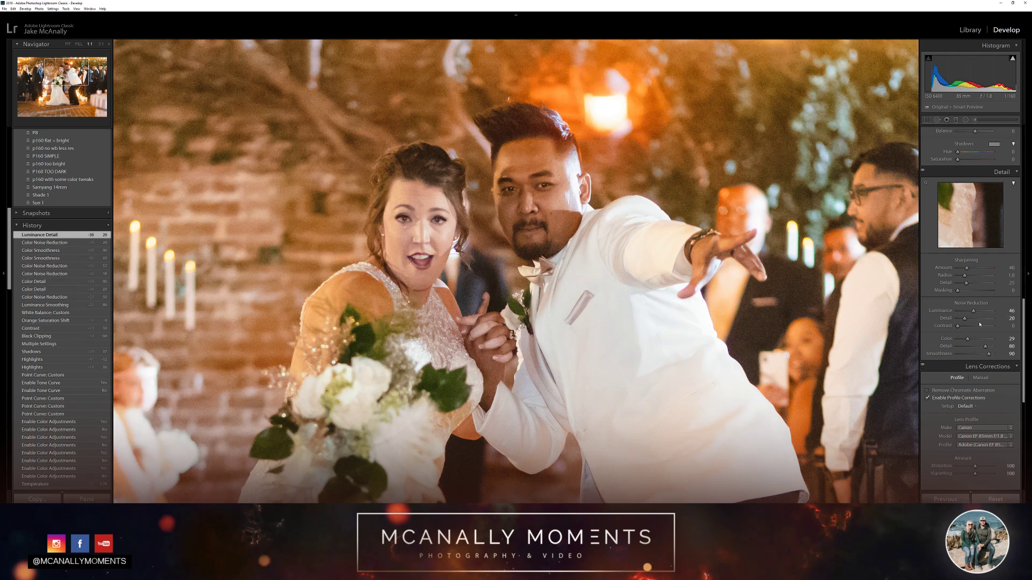
Set the luminance noise reduction to 56, with luminance detail 49 and luminance contrast 5
{"action": "mouse_move", "coordinate": [983, 319]}
{"action": "left_mouse_down"}
{"action": "mouse_move", "coordinate": [959, 327]}
{"action": "mouse_move", "coordinate": [992, 312]}
{"action": "left_mouse_up"}
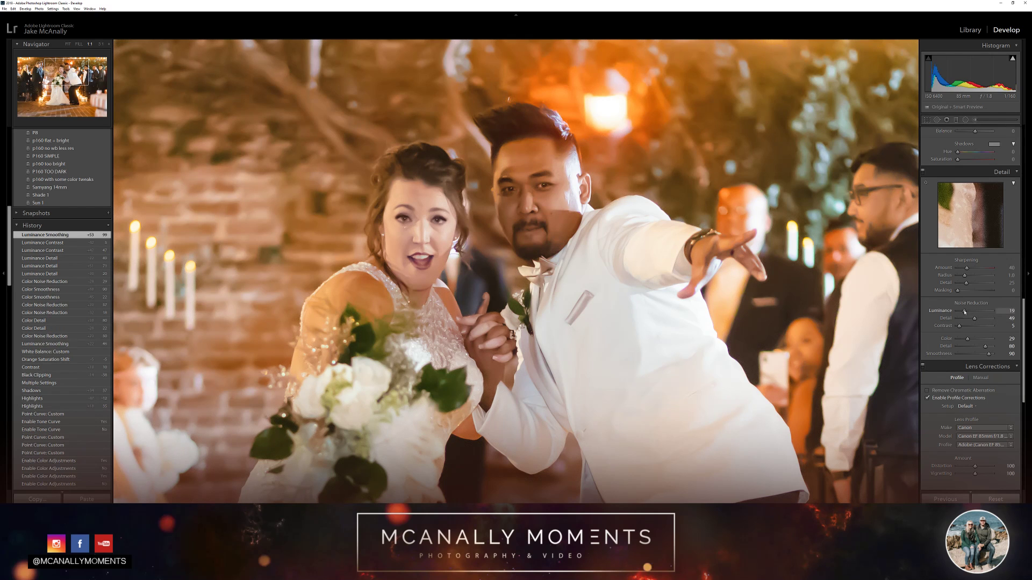
{"action": "left_click_drag", "start_coordinate": [964, 311], "coordinate": [957, 311]}
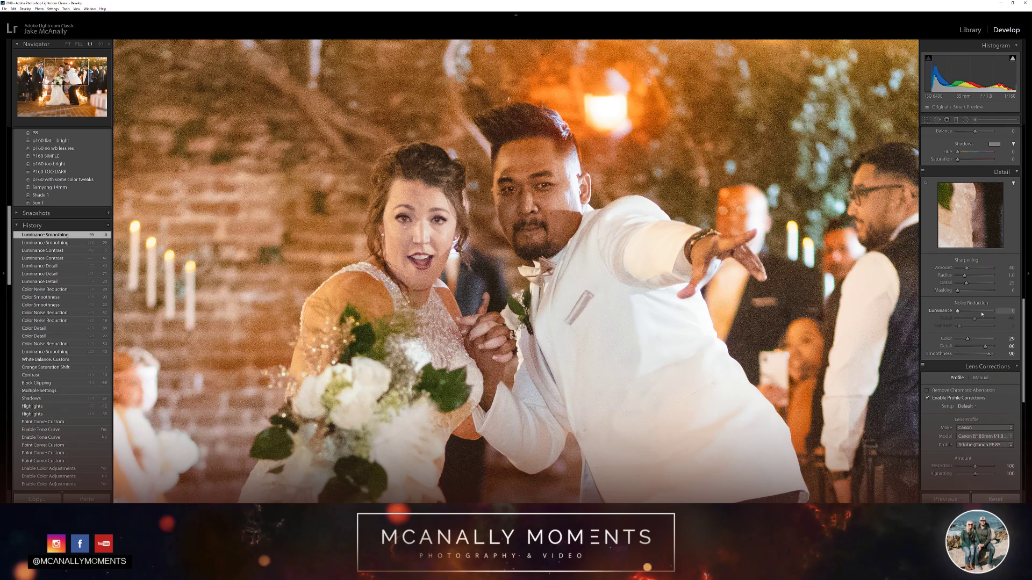
{"action": "left_click", "coordinate": [978, 313]}
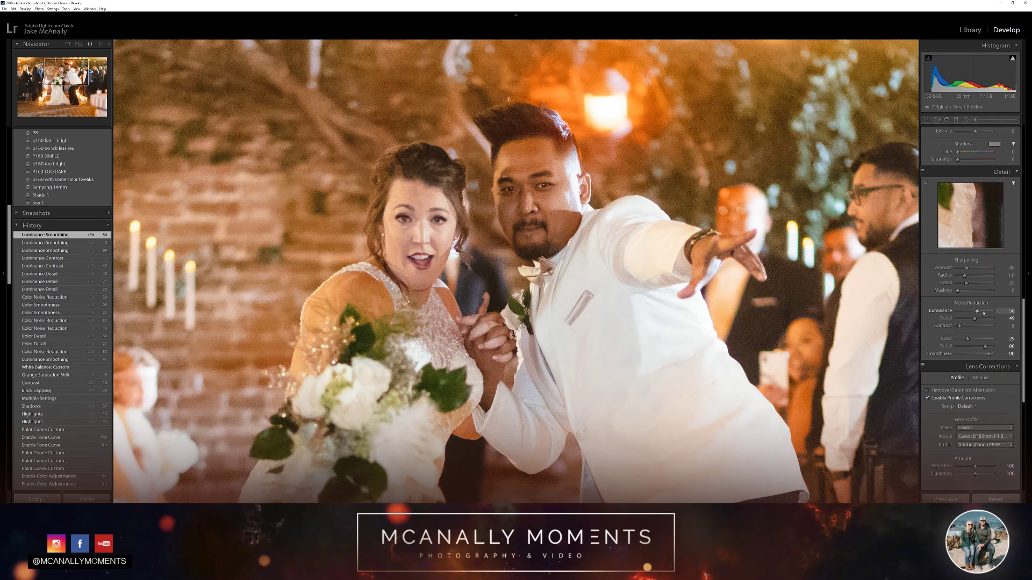
{"action": "left_click", "coordinate": [882, 305]}
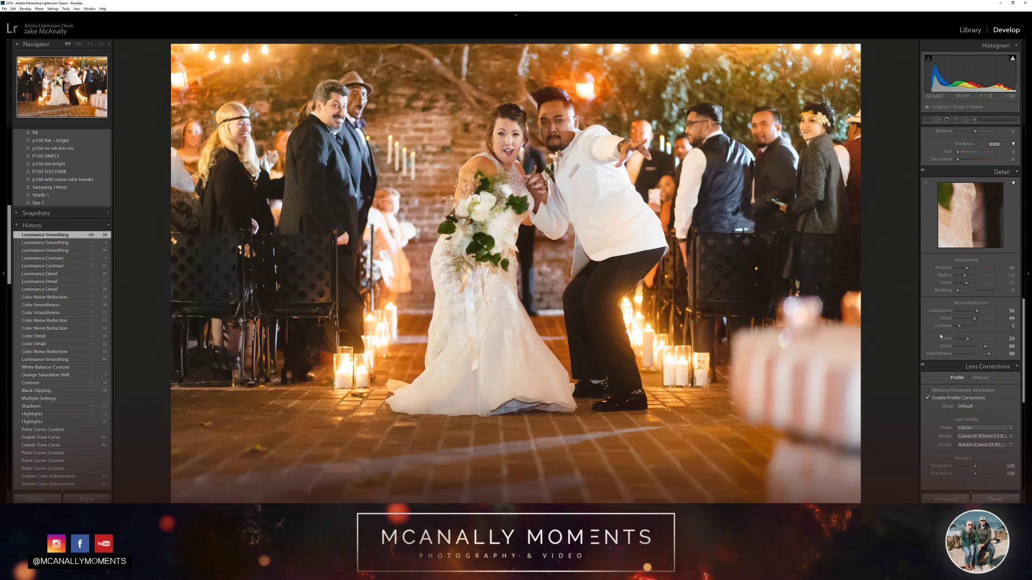
Set the sharpening amount to 50 and the luminance noise reduction to 39 while checking the couple up close
{"action": "left_click", "coordinate": [543, 136]}
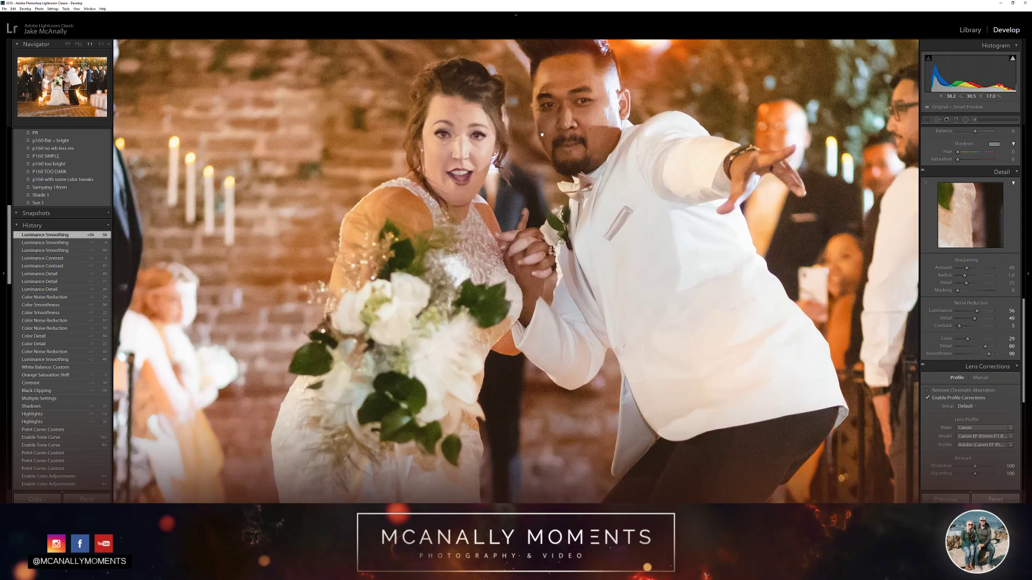
{"action": "left_click_drag", "start_coordinate": [543, 137], "coordinate": [544, 181]}
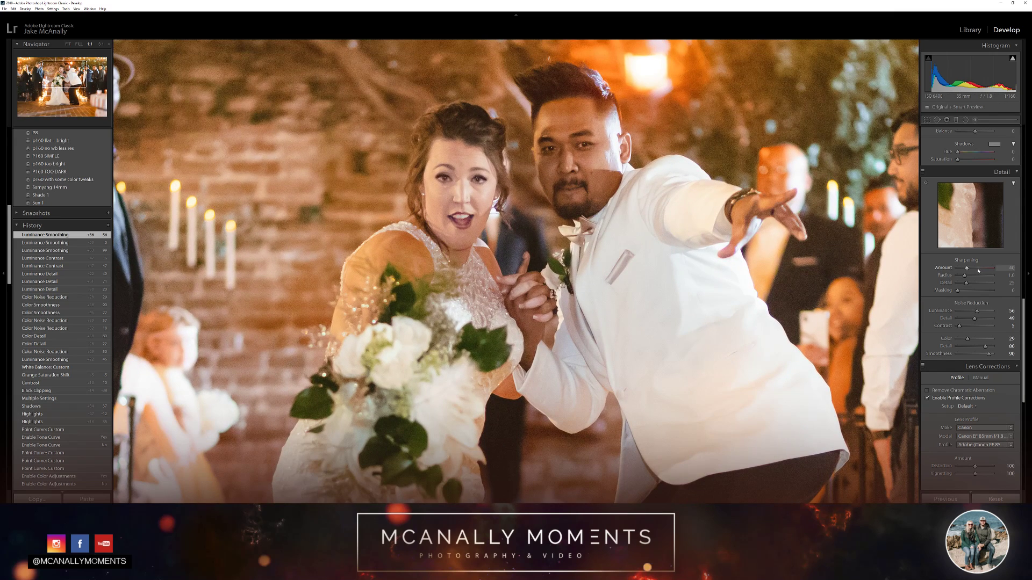
{"action": "left_click_drag", "start_coordinate": [977, 269], "coordinate": [966, 270]}
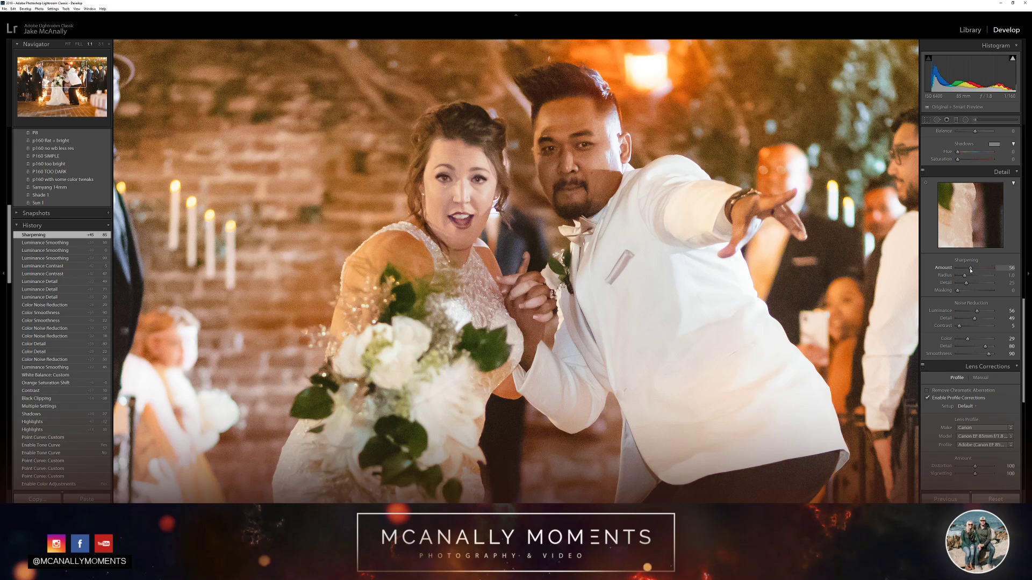
{"action": "left_click_drag", "start_coordinate": [977, 312], "coordinate": [970, 313]}
{"action": "left_click", "coordinate": [609, 227]}
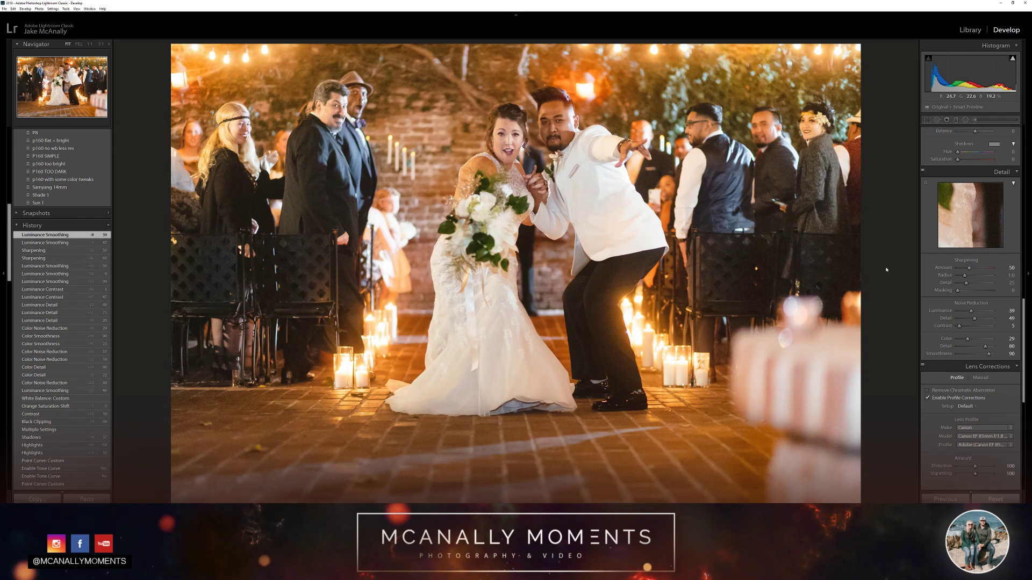
Paint over the bride's face with a size 9 Adjustment Brush using the Dodge (Lighten) effect
{"action": "scroll", "coordinate": [940, 264], "scroll_direction": "up", "scroll_amount": 5}
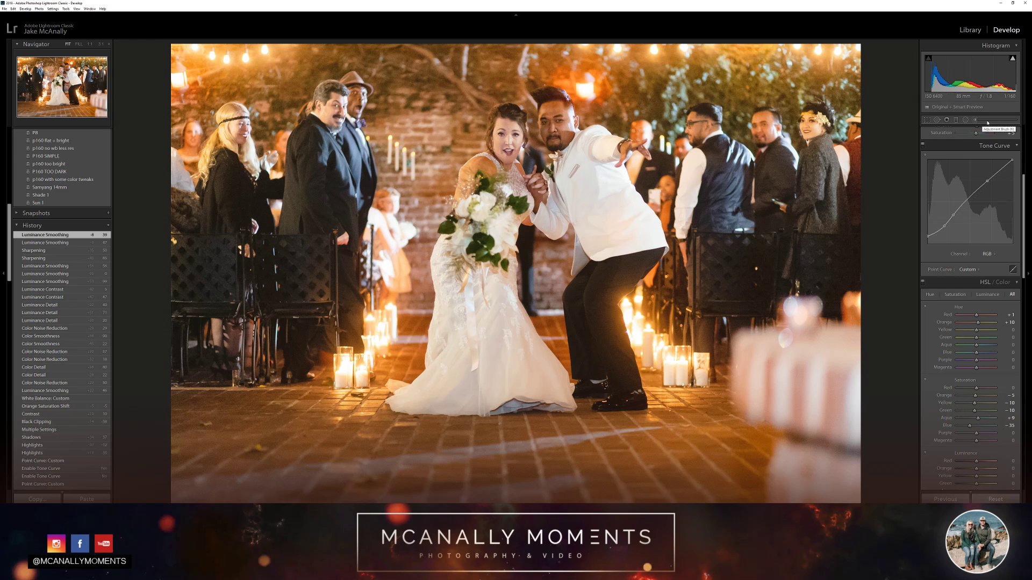
{"action": "key", "text": "k"}
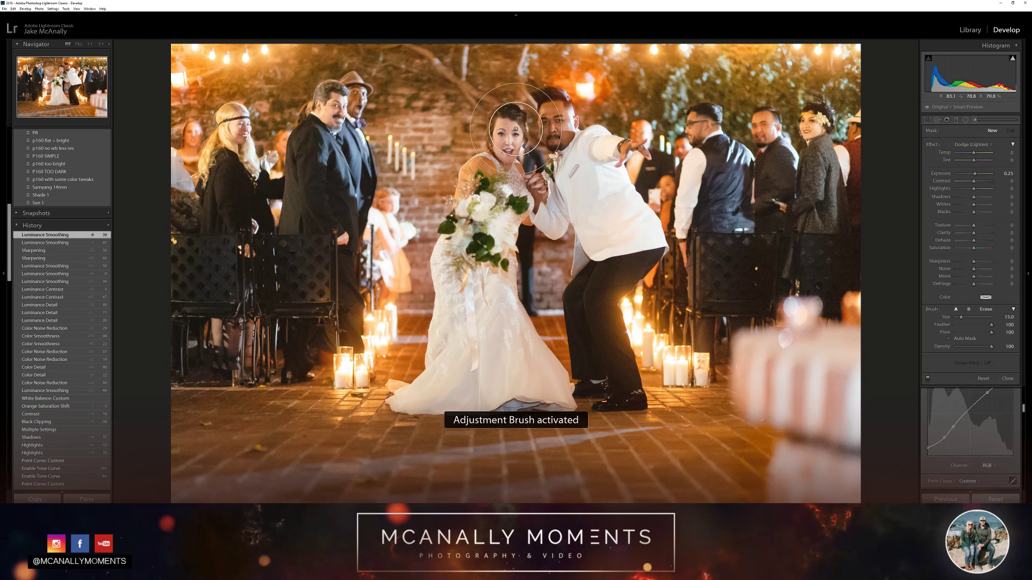
{"action": "scroll", "coordinate": [515, 130], "scroll_direction": "down", "scroll_amount": 3}
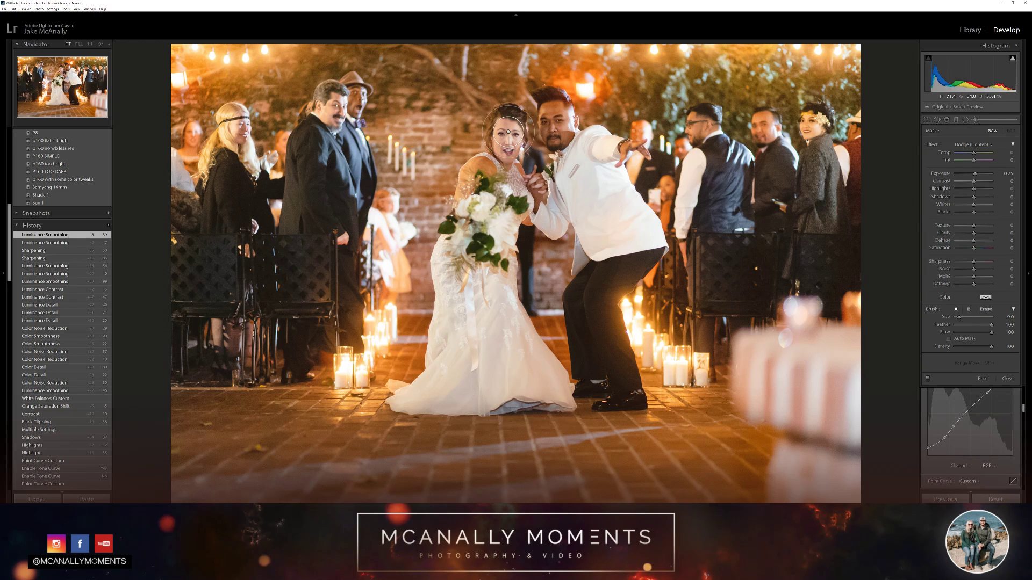
{"action": "mouse_move", "coordinate": [508, 132]}
{"action": "left_mouse_down"}
{"action": "mouse_move", "coordinate": [505, 159]}
{"action": "mouse_move", "coordinate": [529, 129]}
{"action": "mouse_move", "coordinate": [511, 116]}
{"action": "left_mouse_up"}
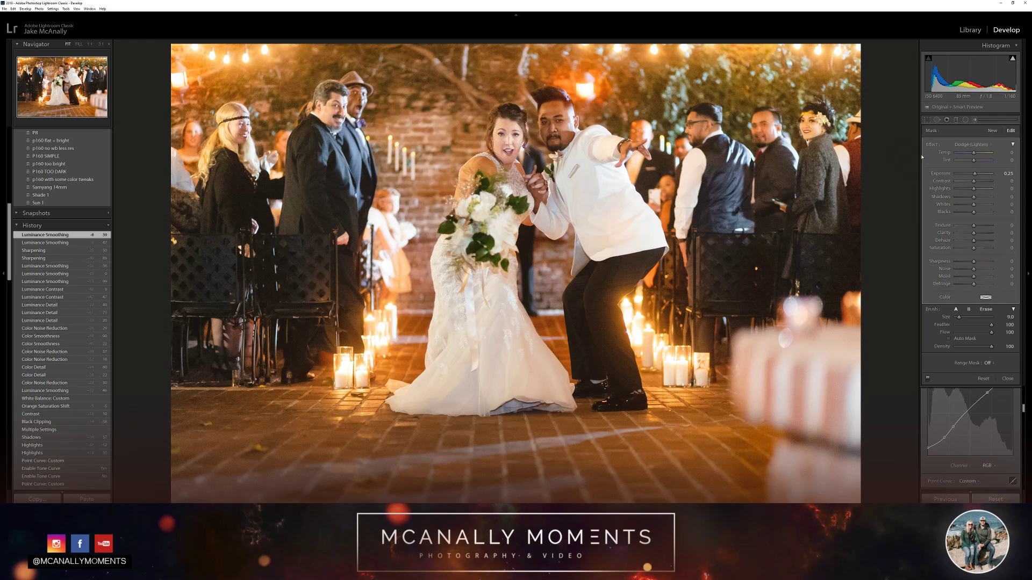
Switch the bride's brush adjustment to the Tint effect, set its tint to -16 and temperature to 10, and close the brush
{"action": "left_click", "coordinate": [972, 144]}
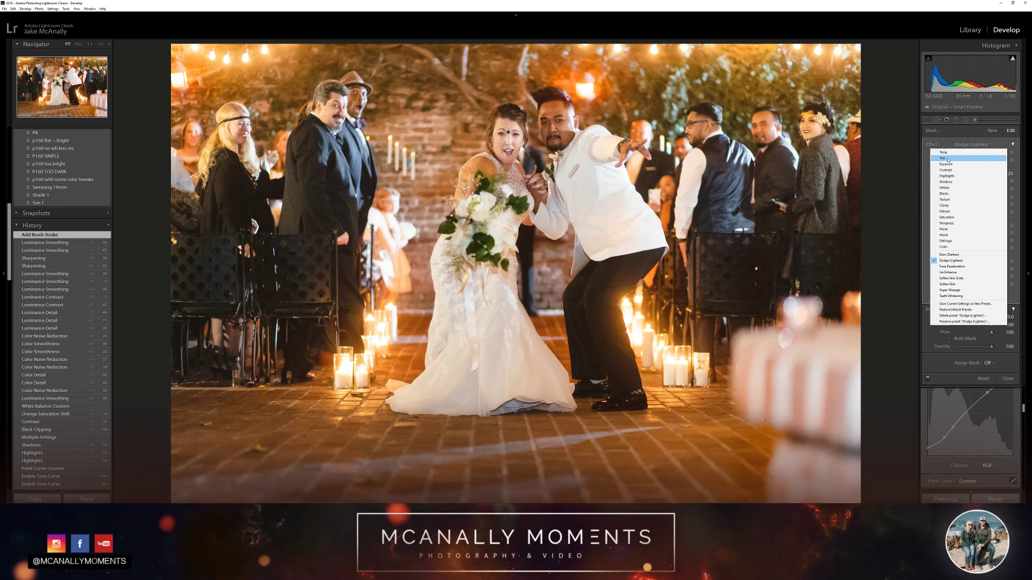
{"action": "left_click", "coordinate": [950, 158]}
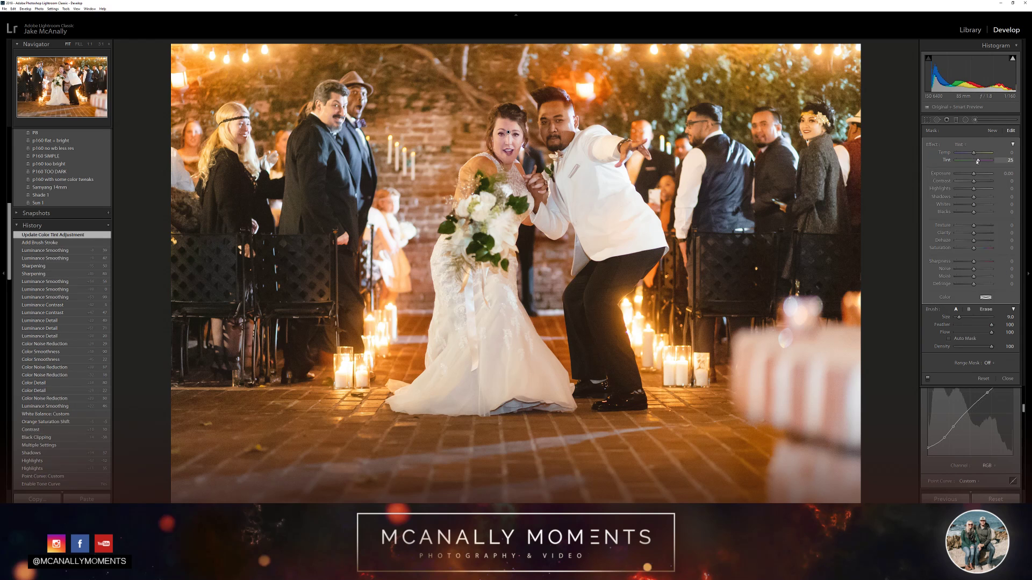
{"action": "left_click_drag", "start_coordinate": [977, 161], "coordinate": [969, 167]}
{"action": "left_click_drag", "start_coordinate": [970, 166], "coordinate": [976, 157]}
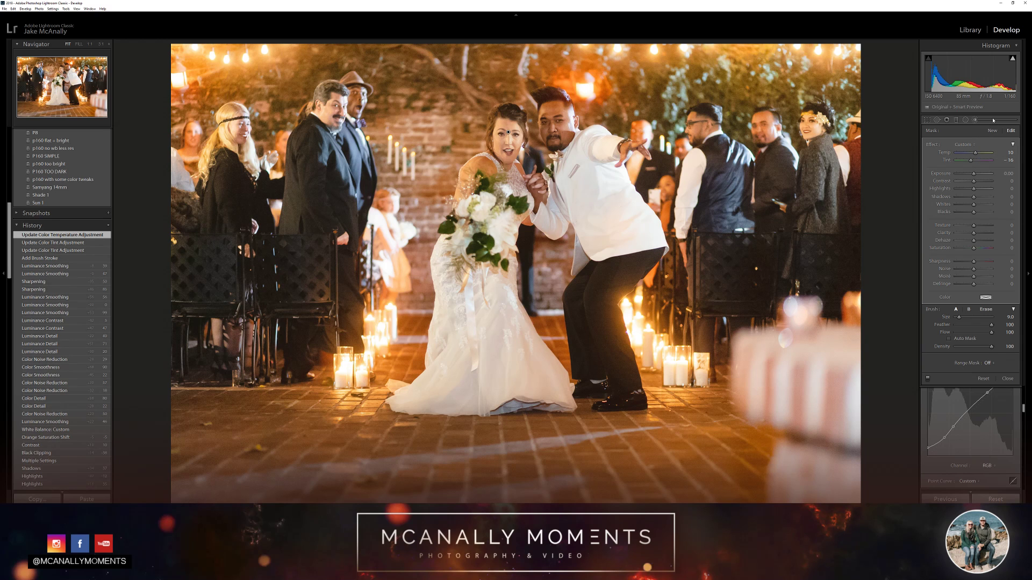
{"action": "left_click", "coordinate": [975, 120]}
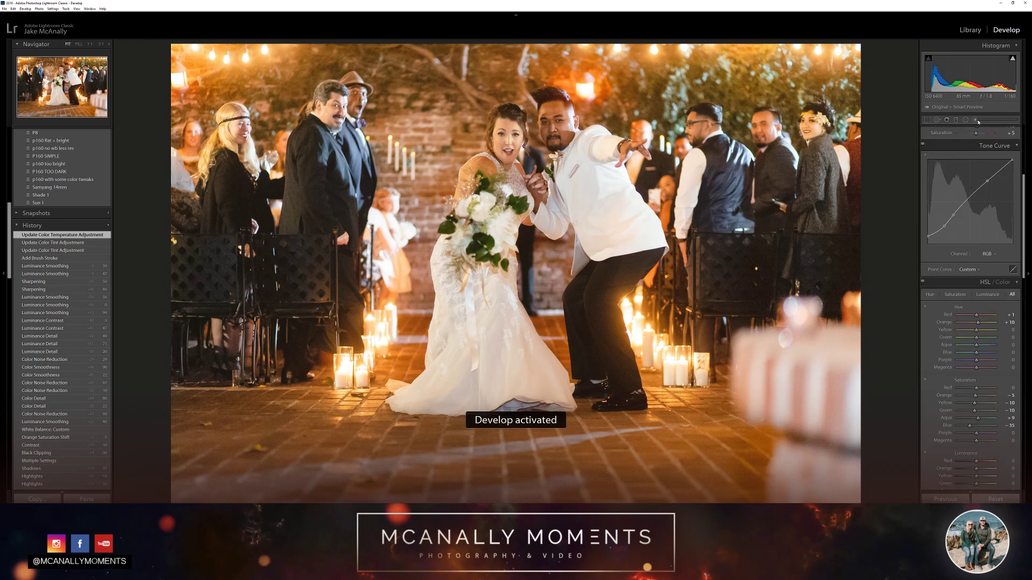
Paint a size 7 Dodge (Lighten) brush over the groom's face with contrast 26, shadows 22, whites 21 and blacks -5
{"action": "left_click", "coordinate": [977, 121]}
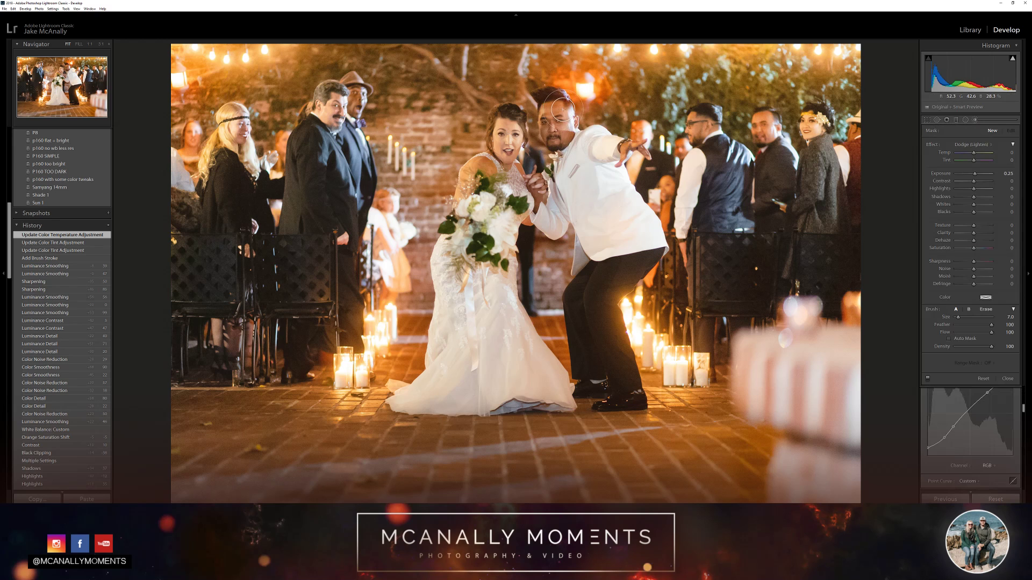
{"action": "mouse_move", "coordinate": [559, 107]}
{"action": "left_mouse_down"}
{"action": "mouse_move", "coordinate": [555, 143]}
{"action": "mouse_move", "coordinate": [568, 122]}
{"action": "mouse_move", "coordinate": [569, 138]}
{"action": "mouse_move", "coordinate": [554, 147]}
{"action": "mouse_move", "coordinate": [553, 114]}
{"action": "left_mouse_up"}
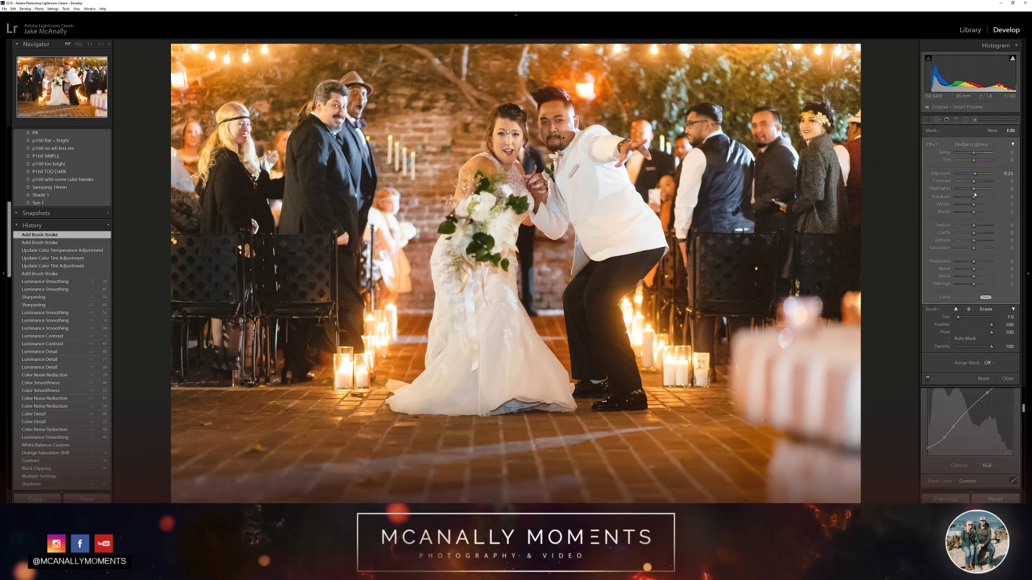
{"action": "left_click_drag", "start_coordinate": [975, 196], "coordinate": [974, 214]}
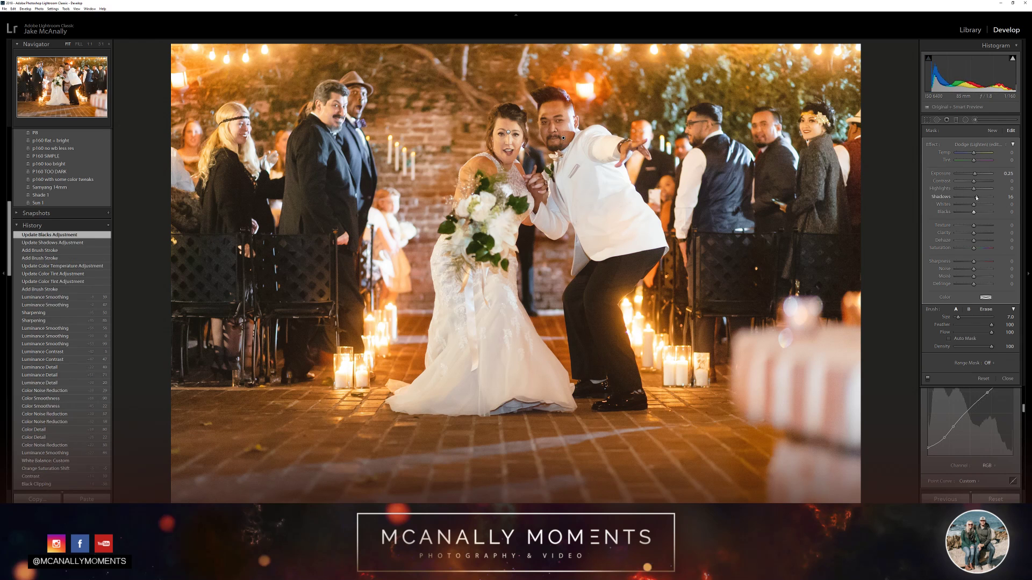
{"action": "mouse_move", "coordinate": [977, 197]}
{"action": "left_mouse_down"}
{"action": "mouse_move", "coordinate": [974, 210]}
{"action": "mouse_move", "coordinate": [979, 183]}
{"action": "left_mouse_up"}
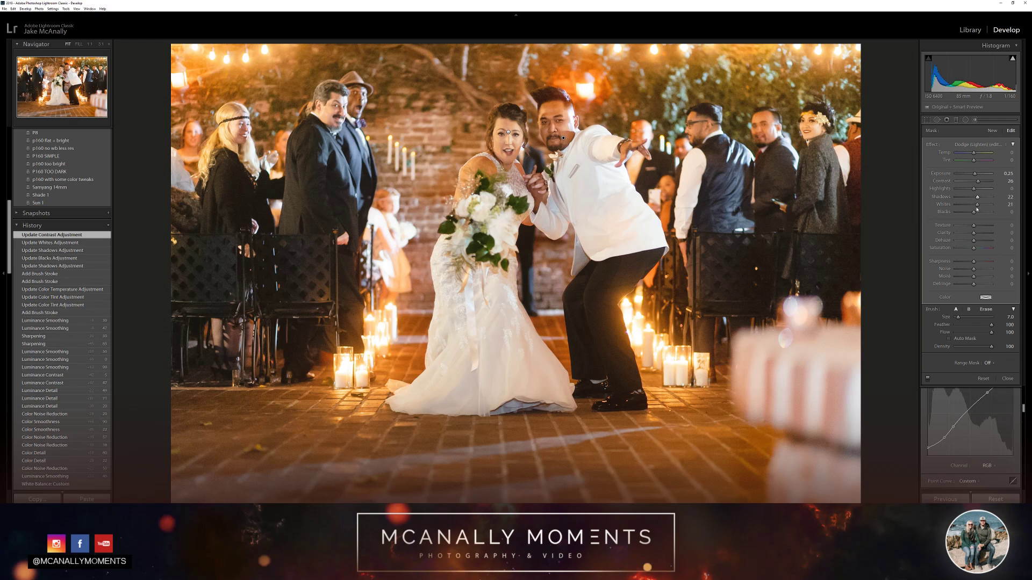
{"action": "left_click", "coordinate": [1005, 212]}
{"action": "key", "text": "Down"}
{"action": "key", "text": "Down"}
{"action": "key", "text": "Return"}
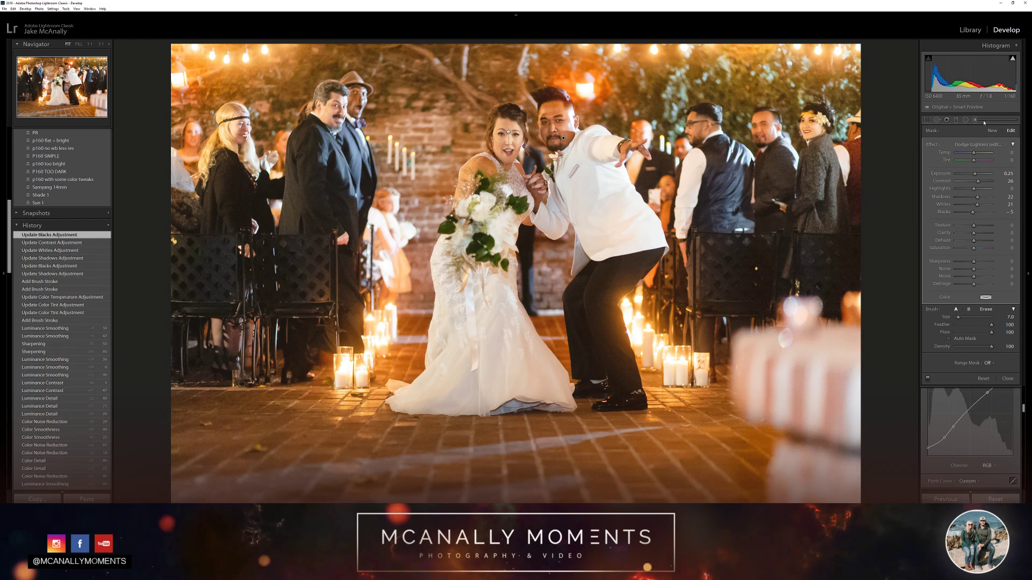
{"action": "key", "text": "d"}
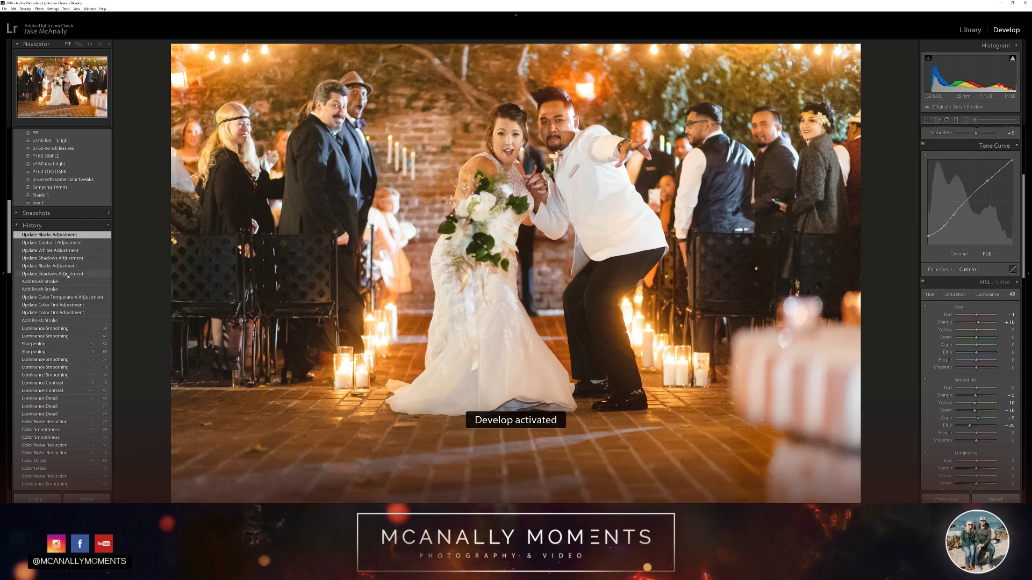
Compare the photo before and after the face brush adjustments through its history states, keeping the latest state
{"action": "left_click", "coordinate": [50, 329]}
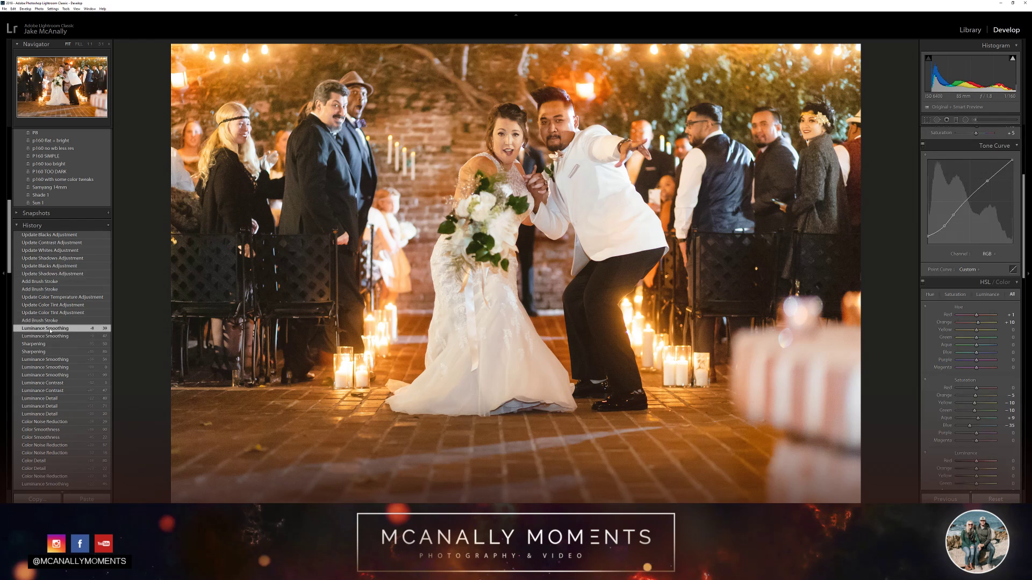
{"action": "left_click", "coordinate": [52, 235]}
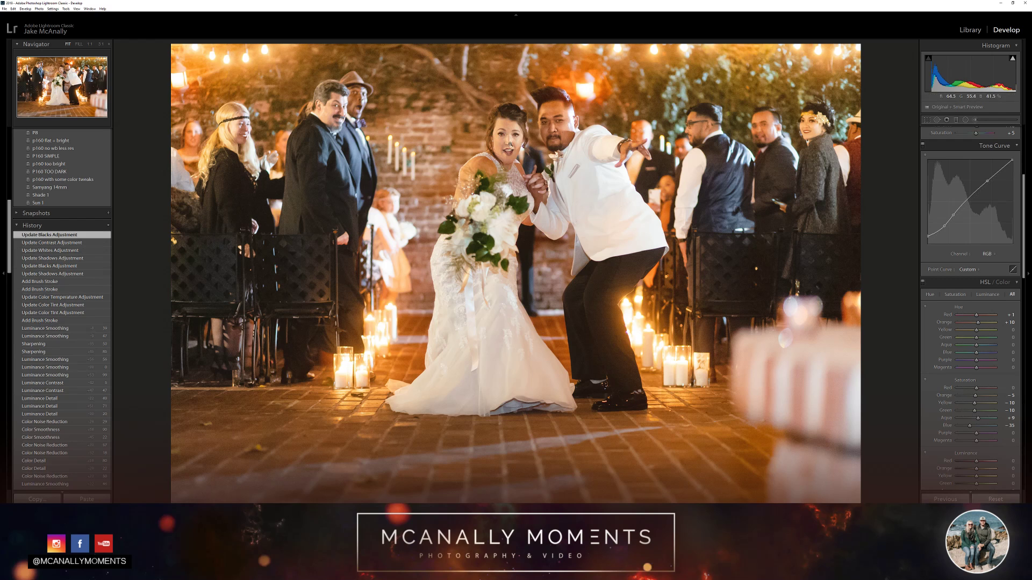
{"action": "left_click", "coordinate": [50, 329]}
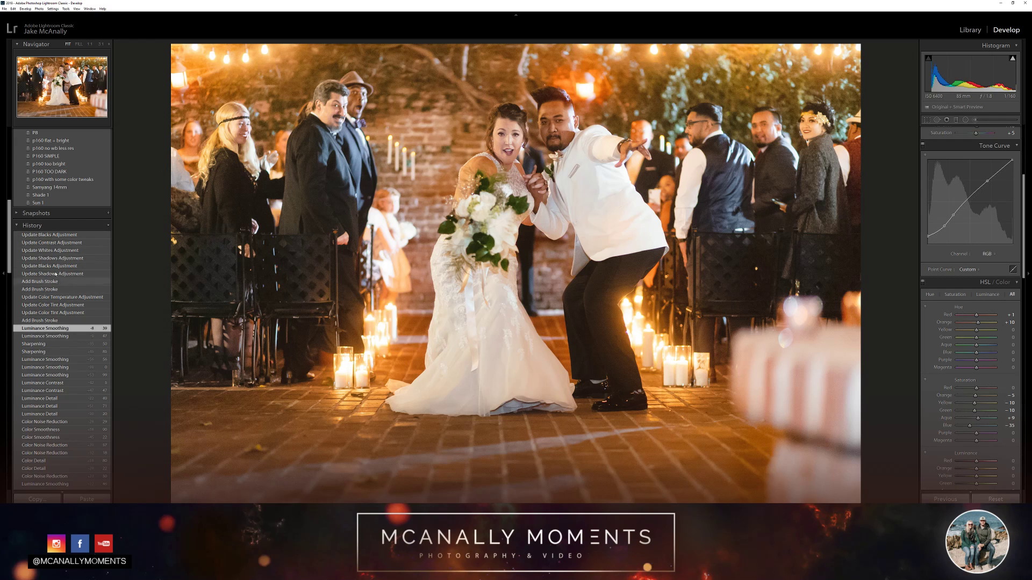
{"action": "left_click", "coordinate": [60, 235]}
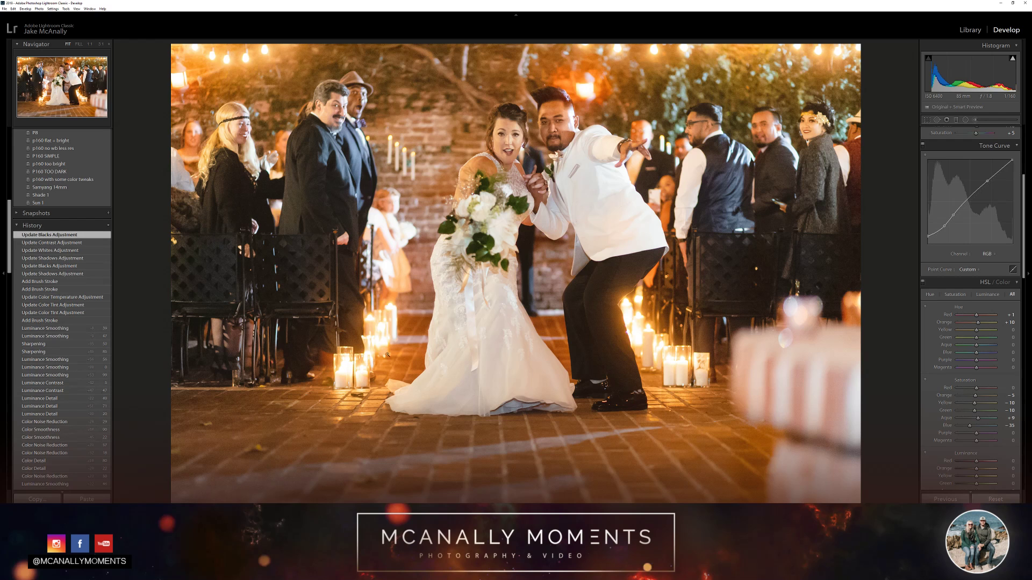
Export the photo with a saved export preset, using a unique name to avoid overwriting the existing file
{"action": "right_click", "coordinate": [31, 370]}
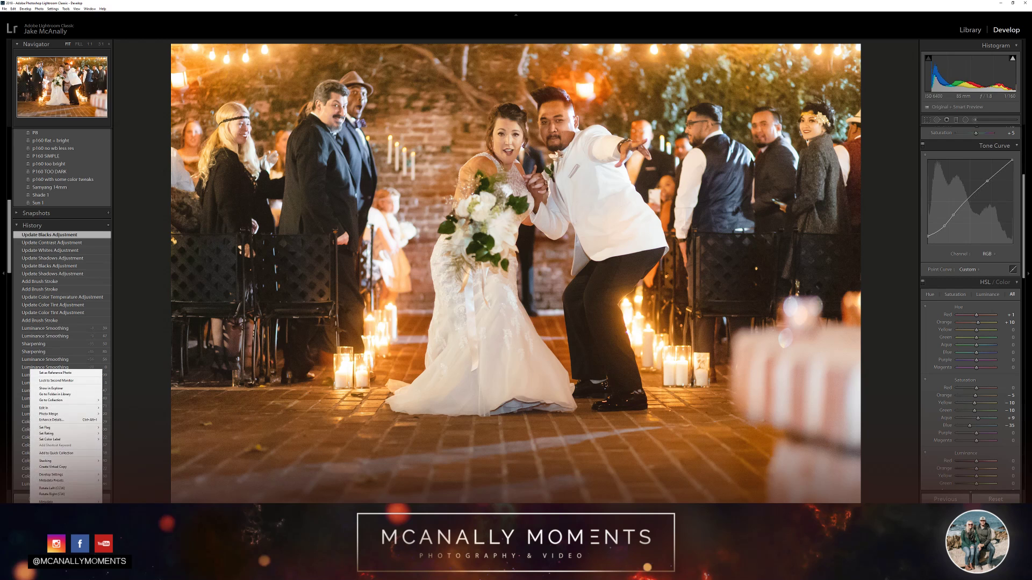
{"action": "mouse_move", "coordinate": [52, 509]}
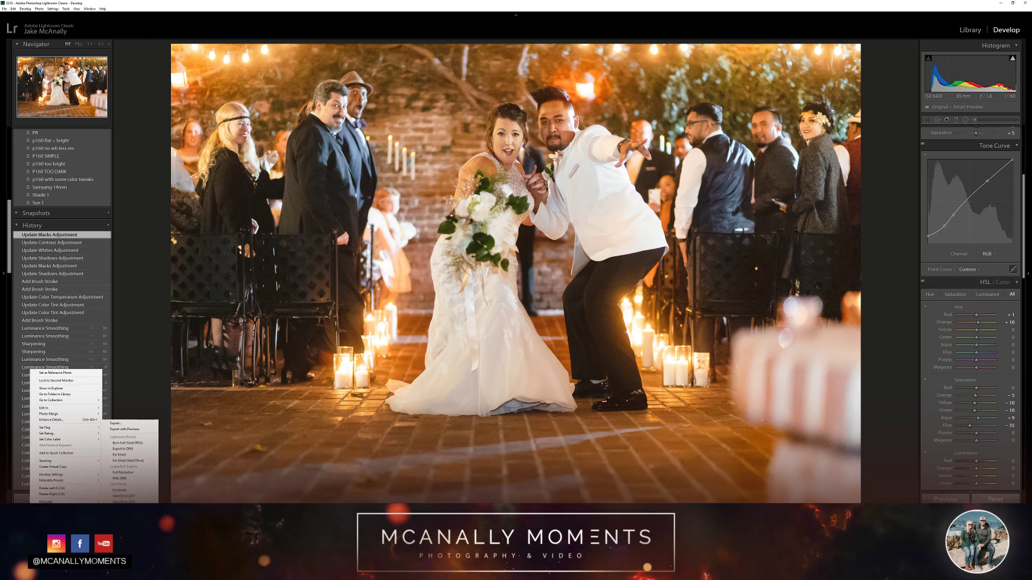
{"action": "left_click", "coordinate": [124, 479]}
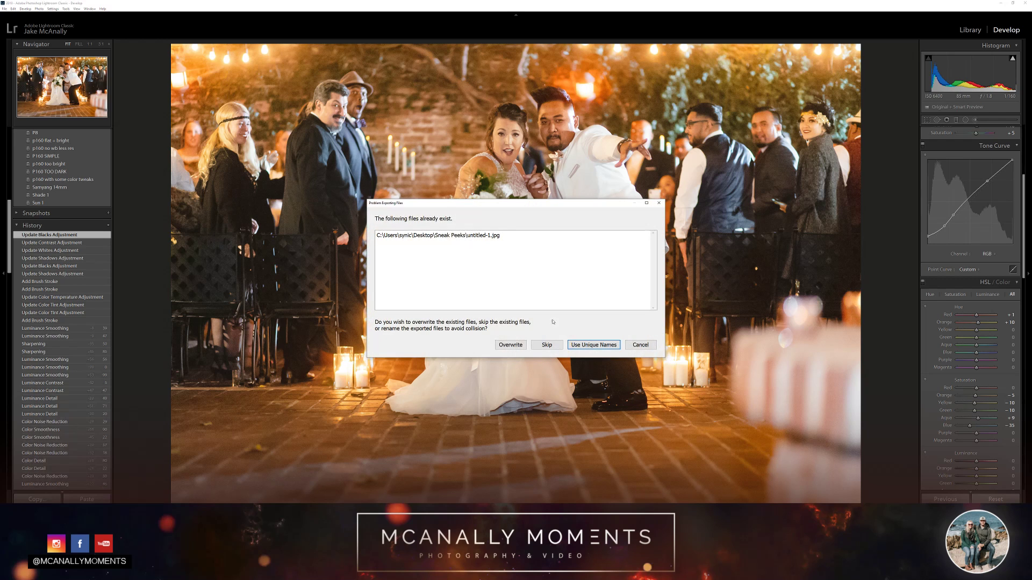
{"action": "left_click", "coordinate": [586, 346]}
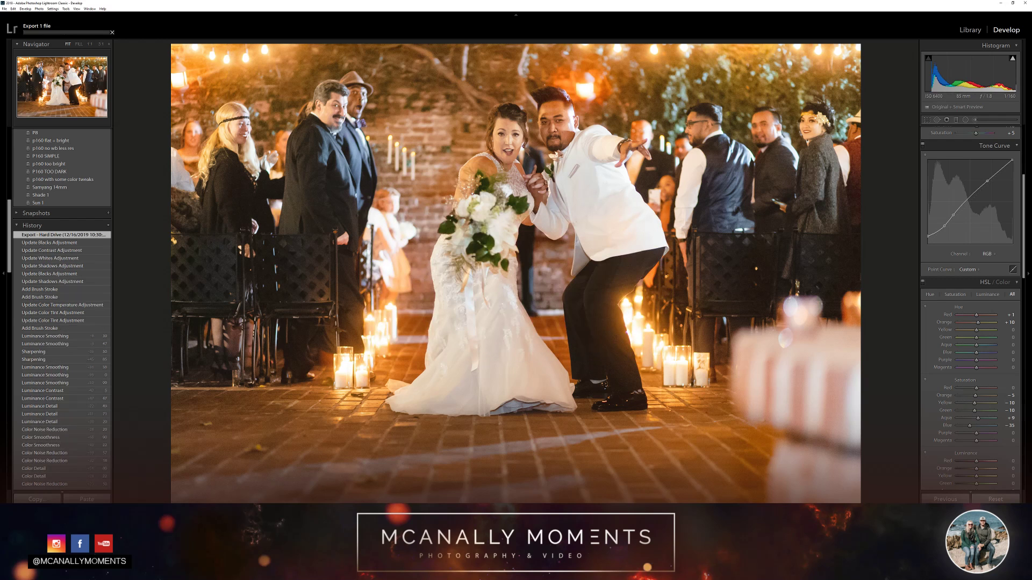